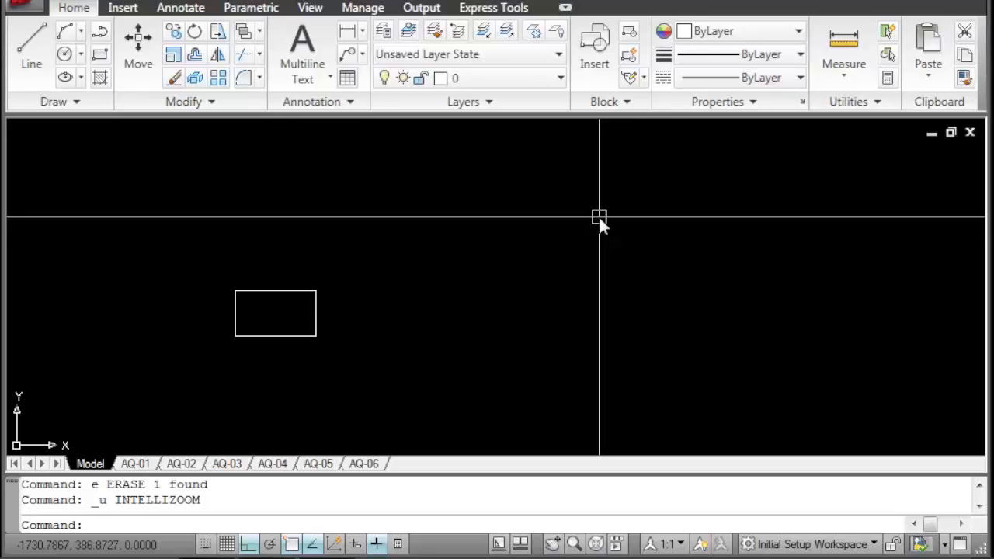
- Start a rectangular array and select the single rectangle as the object to array
middle_click_drag(521, 288, 431, 314)
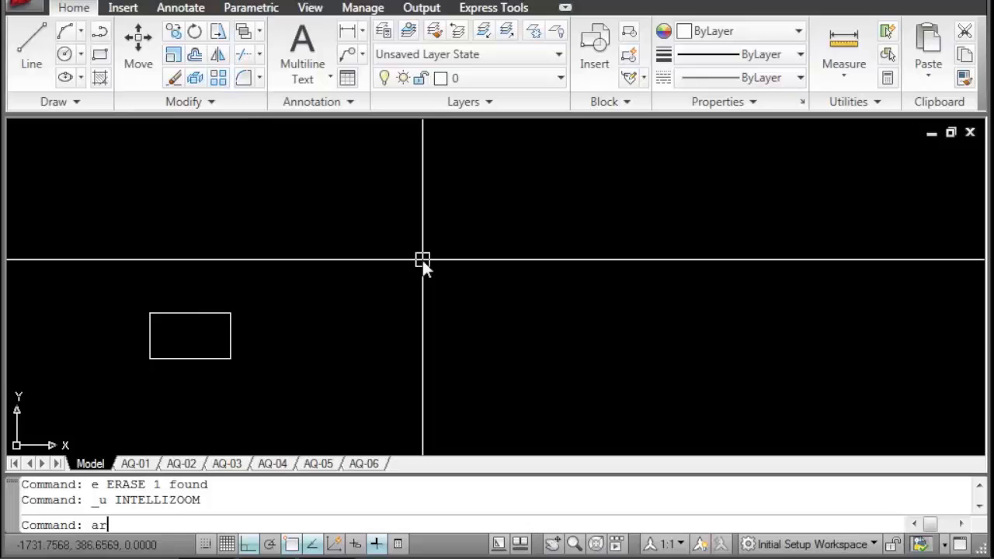
key("Return")
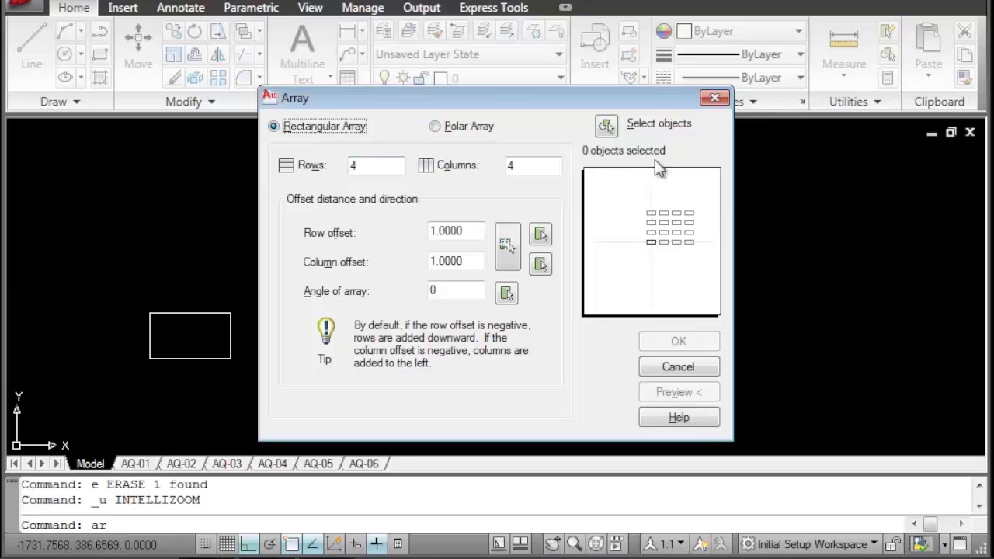
left_click(605, 127)
left_click(271, 277)
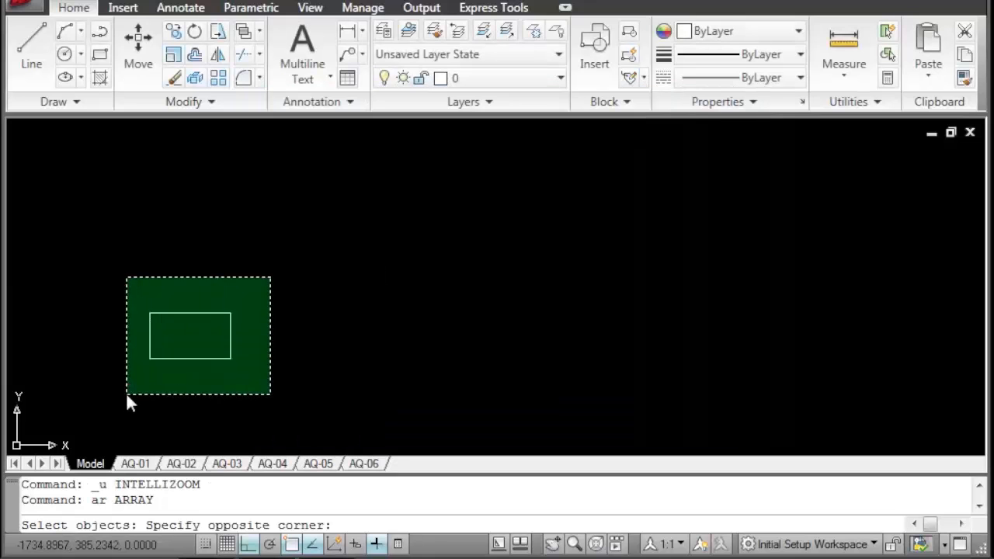
left_click(127, 396)
key("Return")
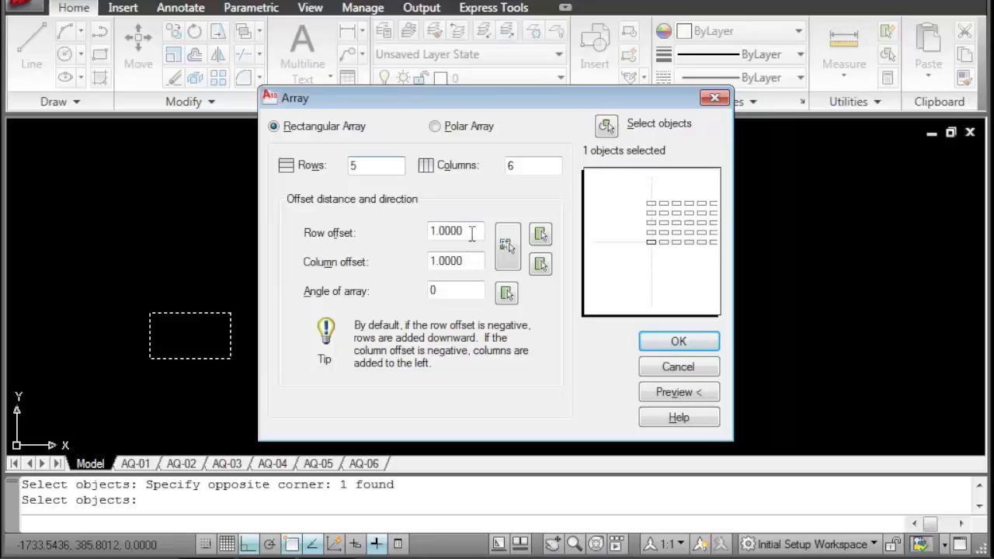
- Preview an array of 5 rows and 6 columns with row offset 0.2 and column offset 1.2, then return to its settings
key("BackSpace")
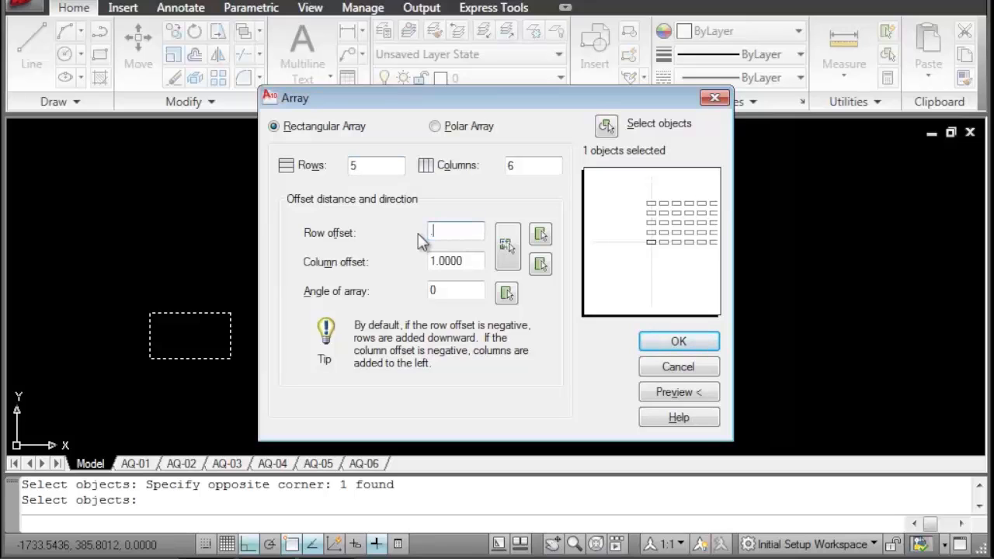
left_click(470, 262)
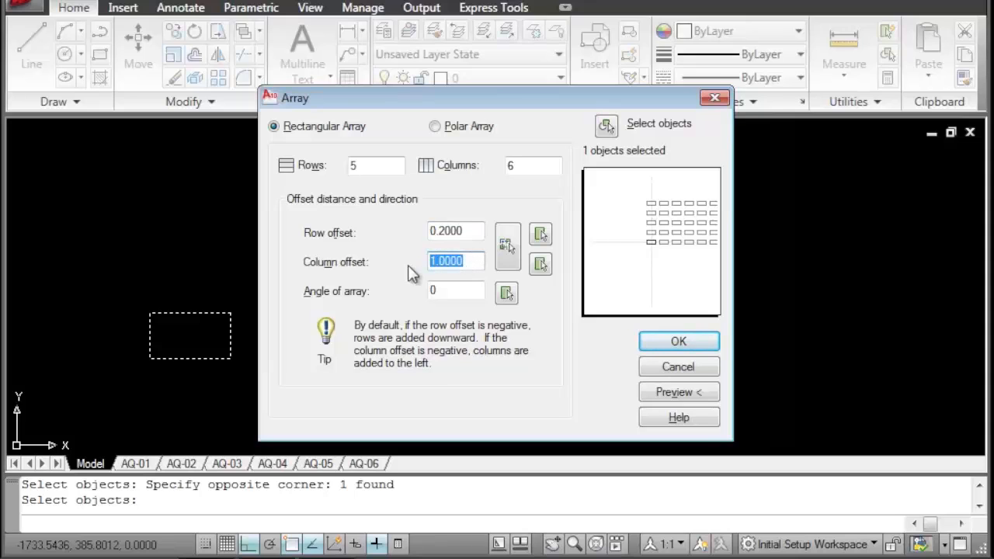
type("1.2")
left_click(672, 392)
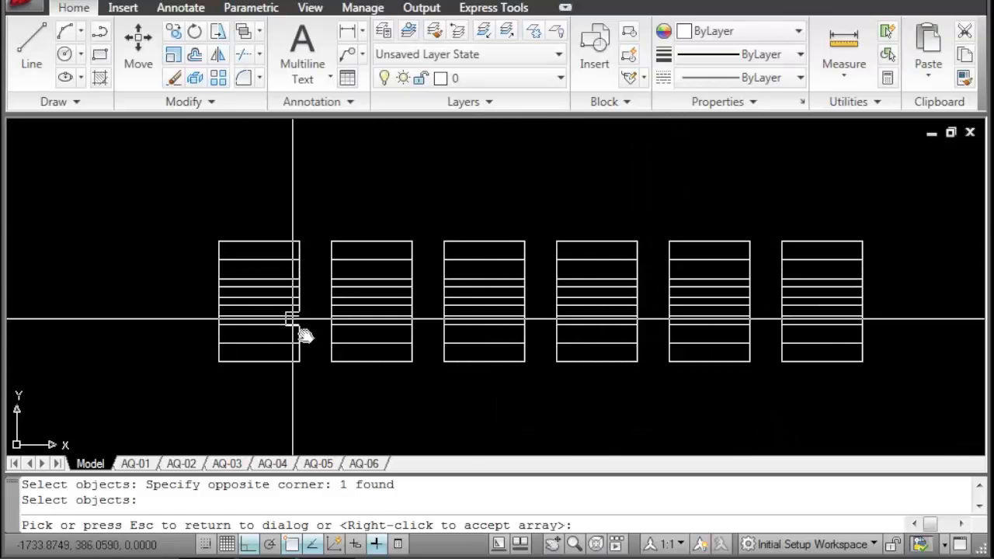
mouse_move(632, 295)
middle_mouse_down()
mouse_move(537, 295)
mouse_move(588, 297)
middle_mouse_up()
key("Escape")
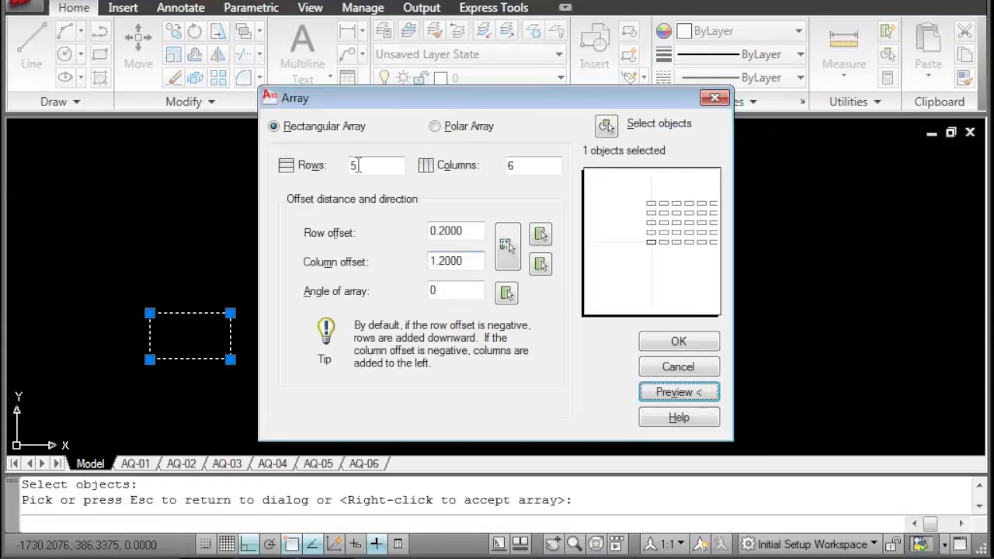
- Change the array's row offset to 1, preview it and accept the array
left_click(469, 233)
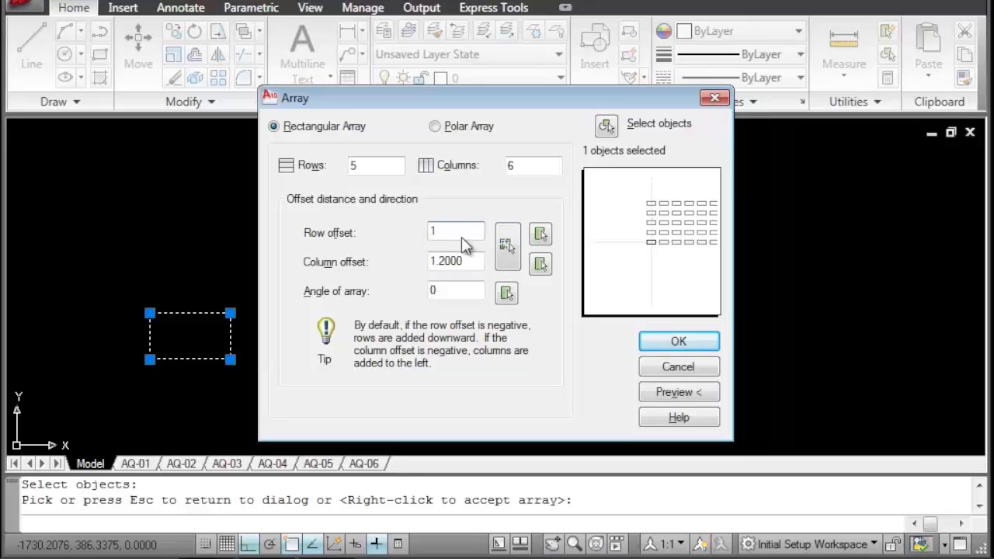
left_click(668, 393)
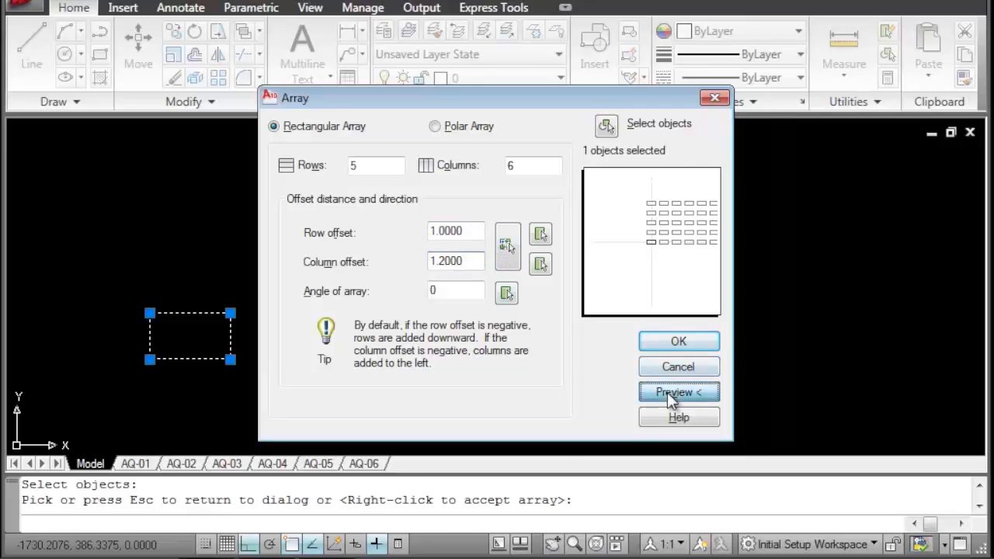
middle_click_drag(443, 311, 510, 328)
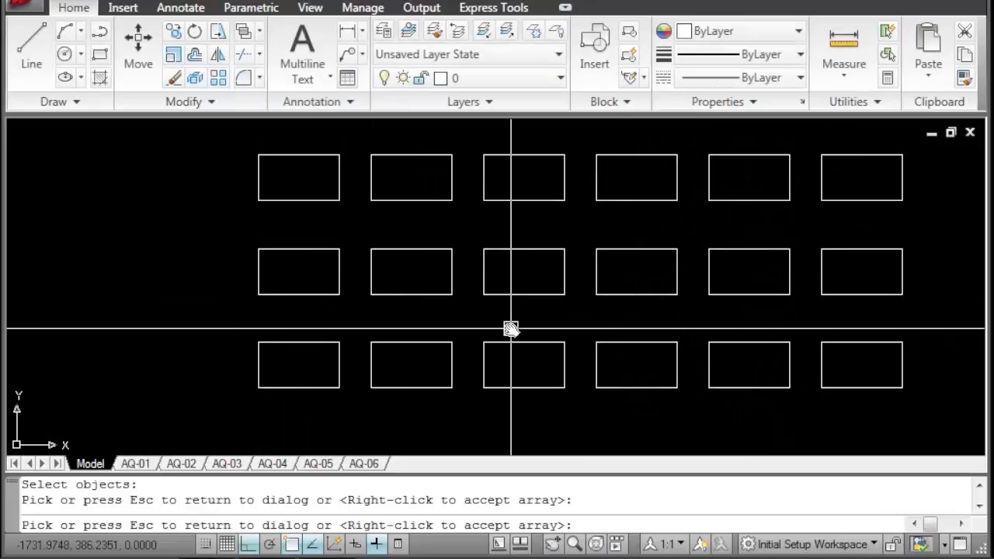
scroll(510, 328, "down", 4)
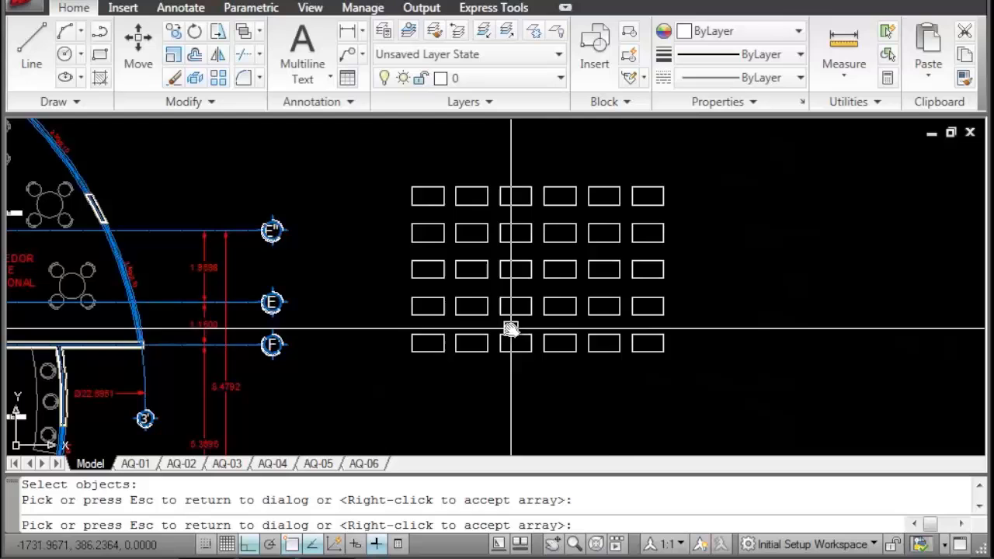
right_click(711, 272)
- Measure the distance between the lower-left corners of the two lowest rectangles in the first column
scroll(402, 343, "up", 3)
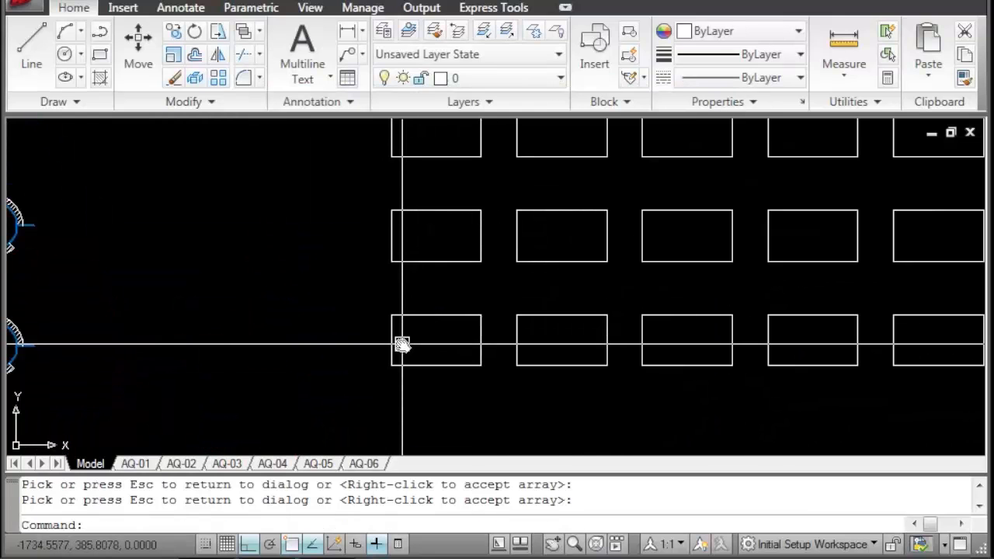
type("di")
key("Return")
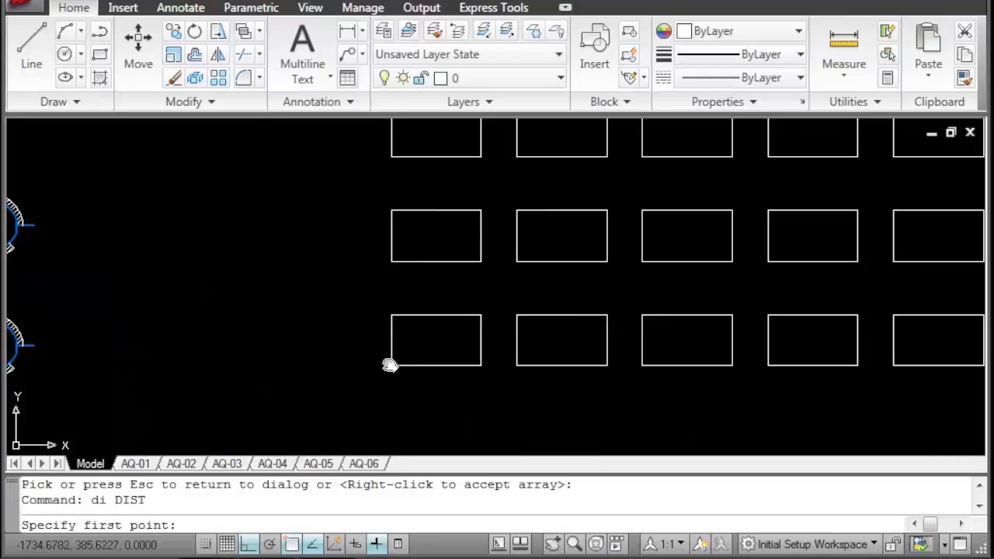
left_click(391, 314)
left_click(389, 262)
middle_click_drag(364, 319, 374, 373)
type("l")
key("Return")
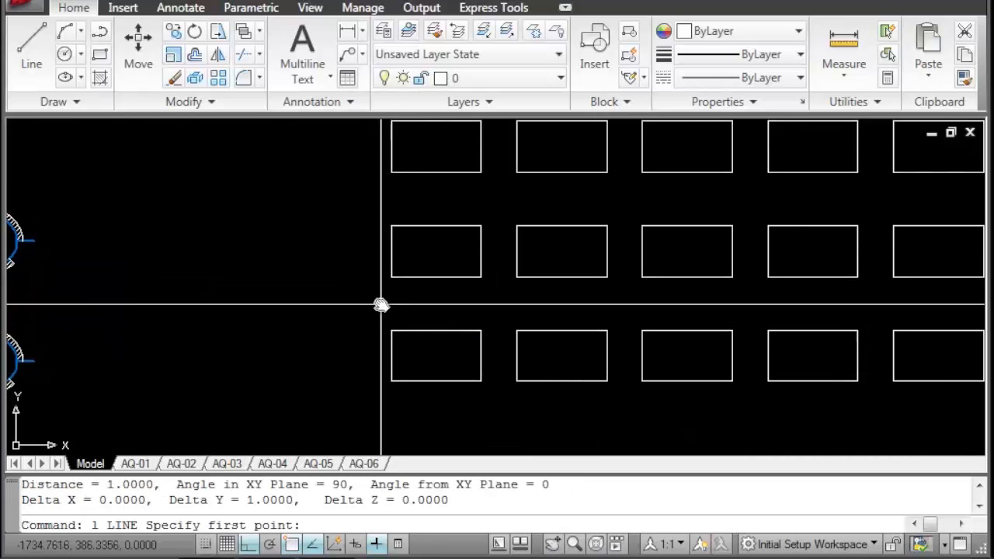
left_click(388, 280)
key("Escape")
- Add a vertical linear dimension between the lower-left corners of the first column's two lowest rectangles, placed beside the array
left_click(180, 7)
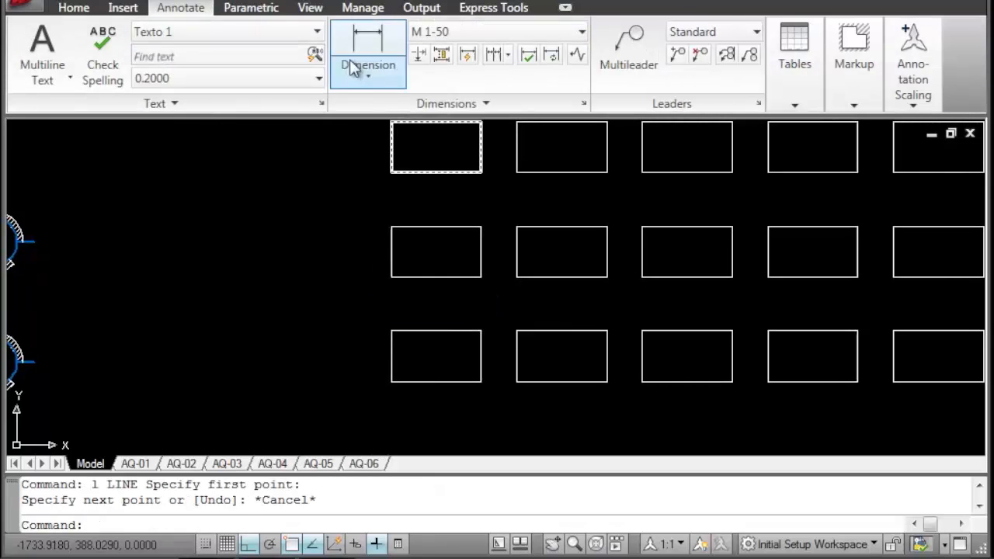
left_click(367, 42)
left_click(391, 276)
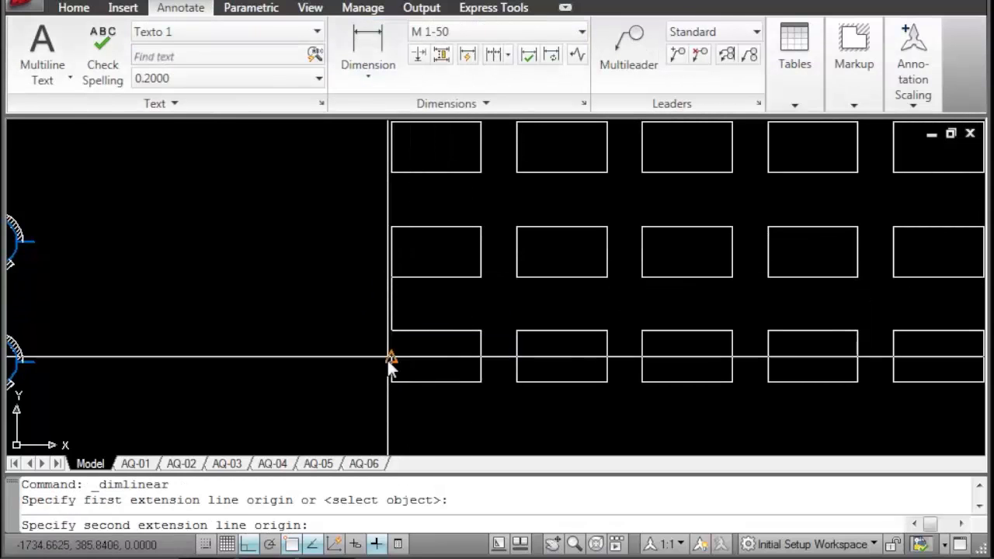
left_click(392, 382)
left_click(343, 374)
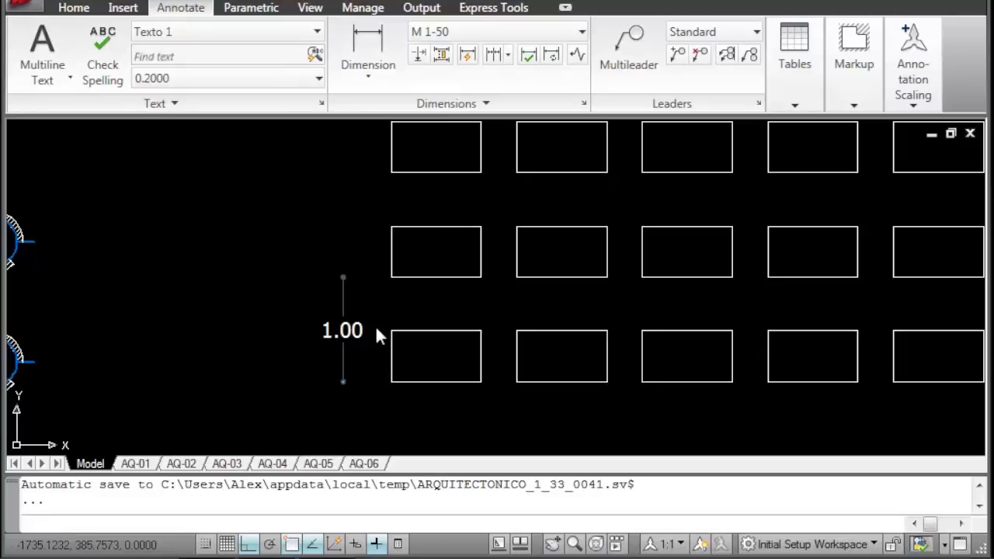
- Add a horizontal linear dimension between the lower-left corners of the bottom row's first two rectangles, placed below the array
middle_click_drag(404, 321, 311, 273)
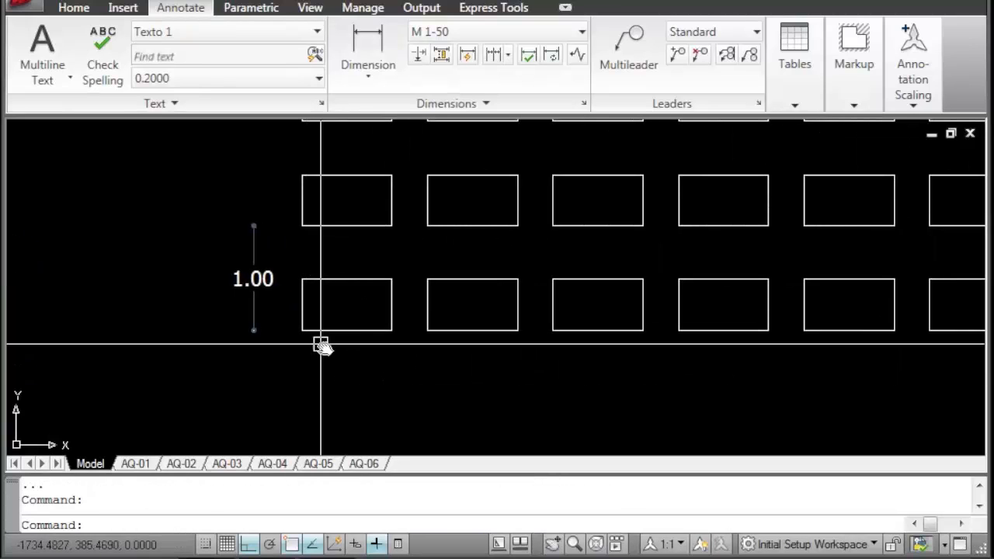
key("Return")
left_click(302, 330)
left_click(427, 330)
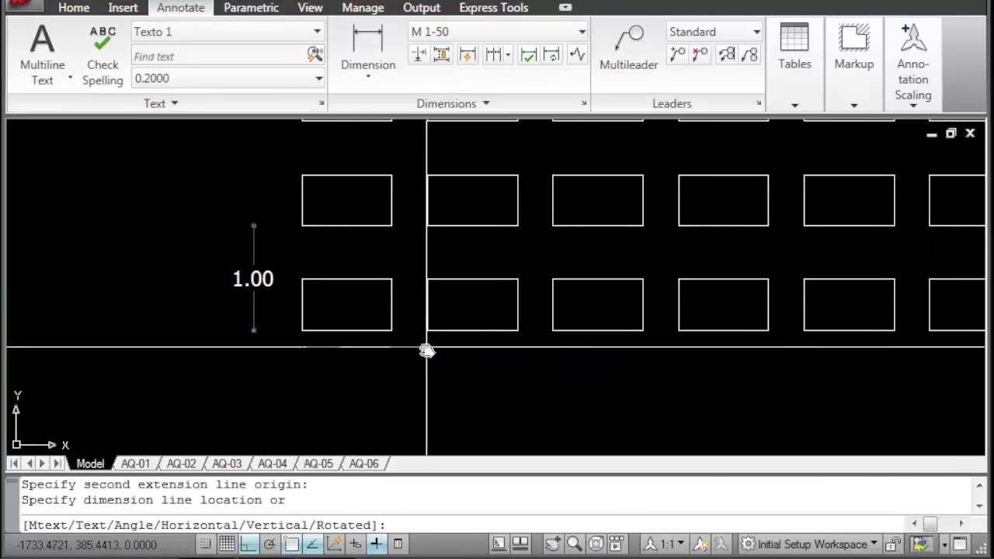
left_click(427, 362)
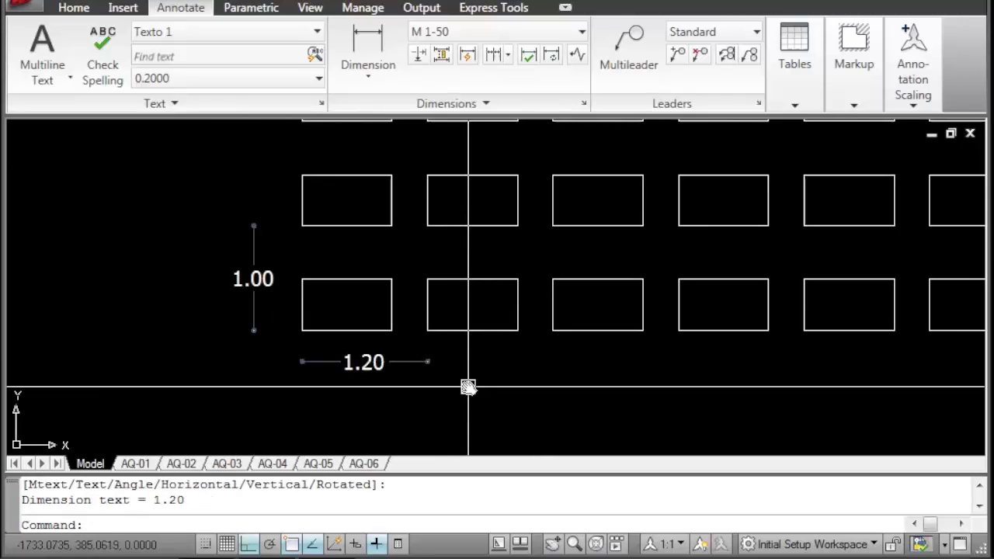
- Examine the array's row and column spacing against the two dimensions
scroll(467, 386, "down", 2)
middle_click_drag(475, 354, 390, 350)
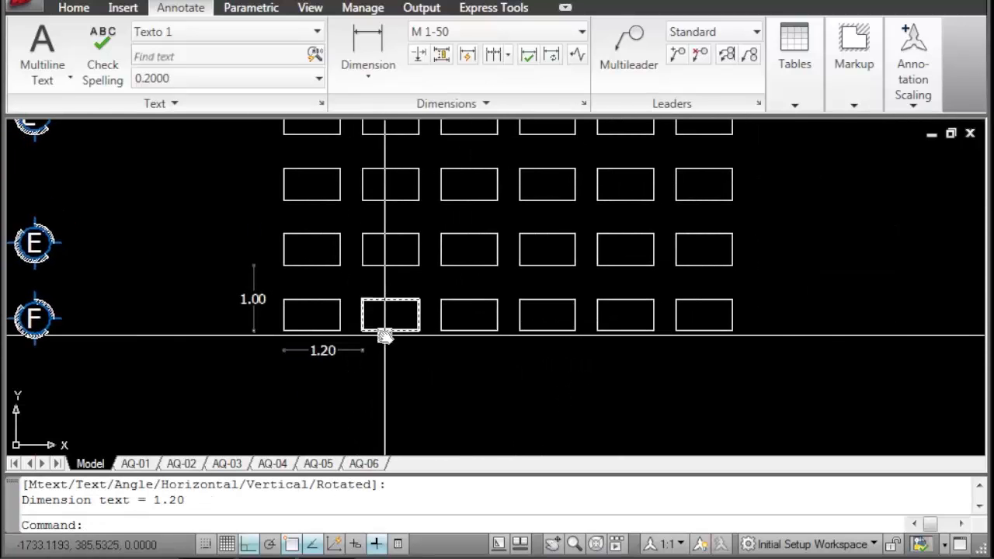
middle_click_drag(451, 328, 469, 349)
scroll(303, 339, "up", 2)
scroll(333, 352, "up", 2)
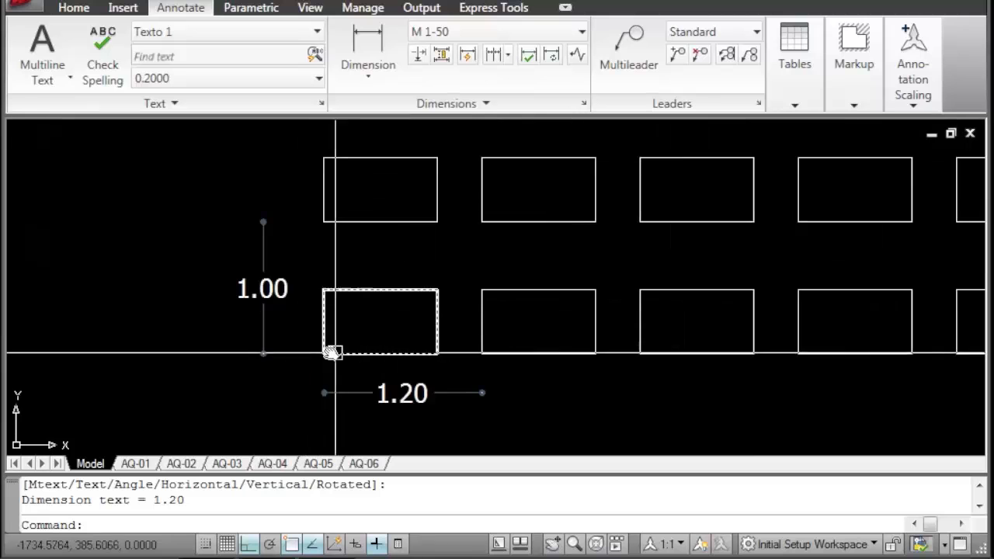
scroll(318, 352, "down", 2)
middle_click_drag(369, 335, 348, 375)
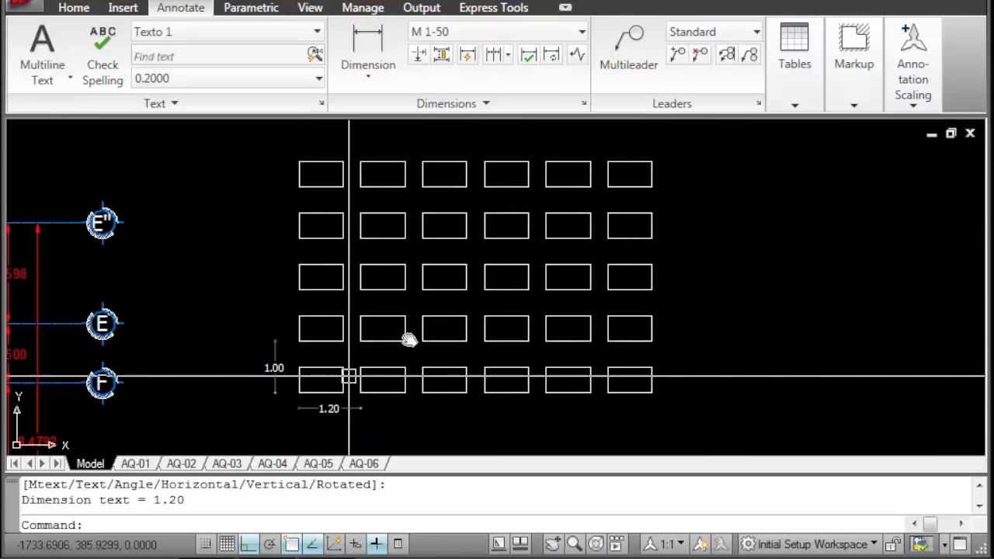
- Erase all arrayed copies, keeping only the original rectangle at the array's lower-left corner
left_click(690, 151)
left_click(384, 396)
left_click(321, 158)
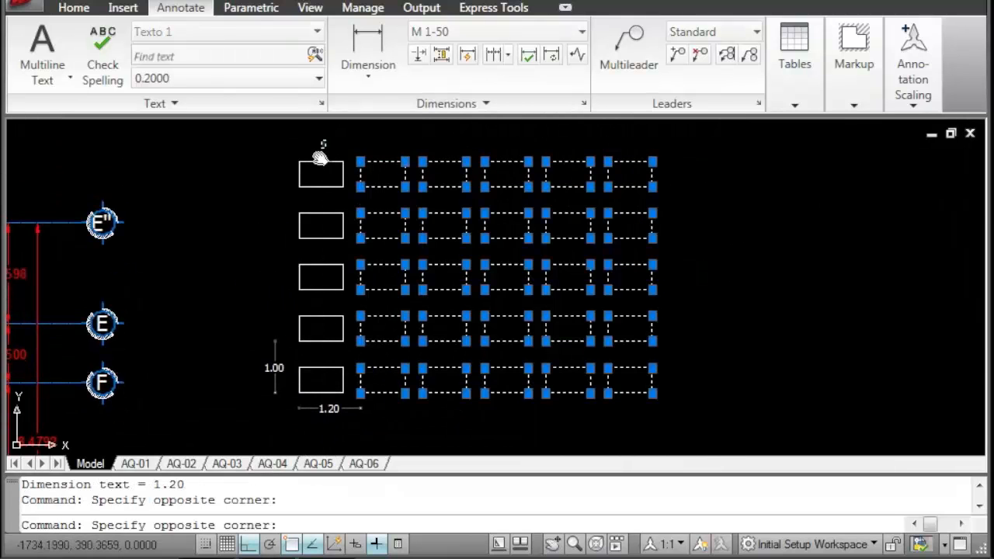
left_click(269, 327)
type("e")
key("Return")
- Erase the vertical and horizontal dimensions around the remaining rectangle
scroll(339, 362, "up", 2)
middle_click_drag(287, 367, 325, 345)
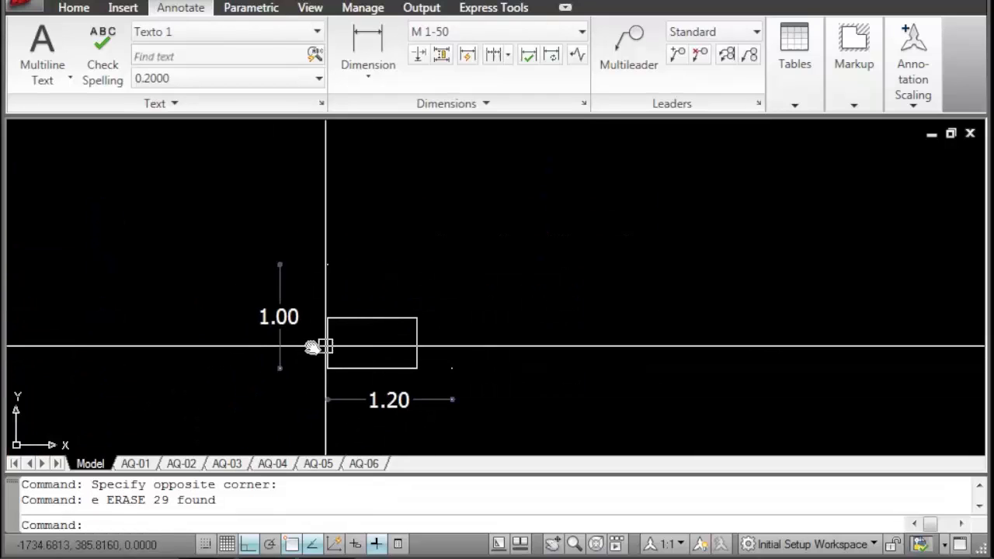
left_click(281, 359)
left_click(355, 401)
type("e")
key("Return")
- Start a new array of the rectangle with row offset 2 and column offset 1.5, and preview it
left_click(406, 299)
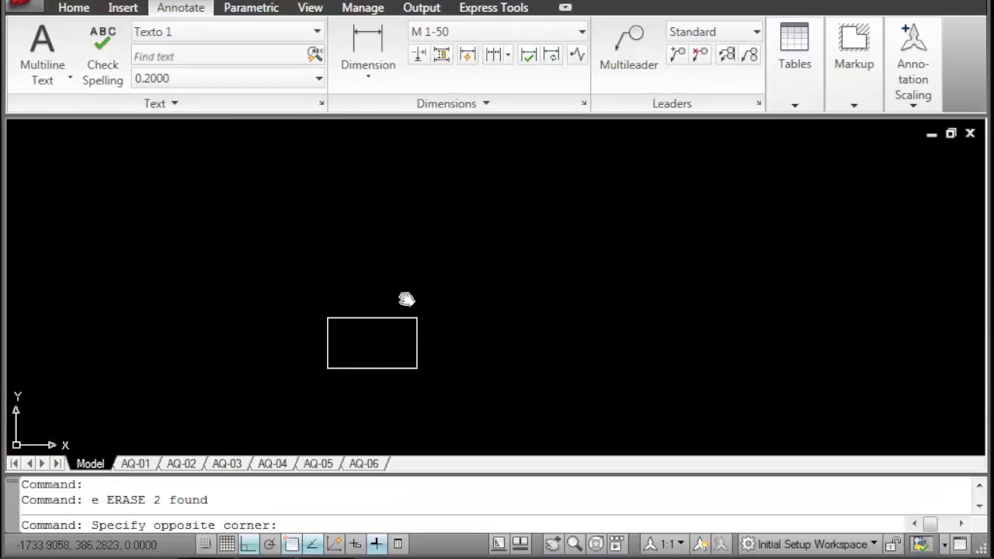
left_click(351, 347)
type("ar")
key("Return")
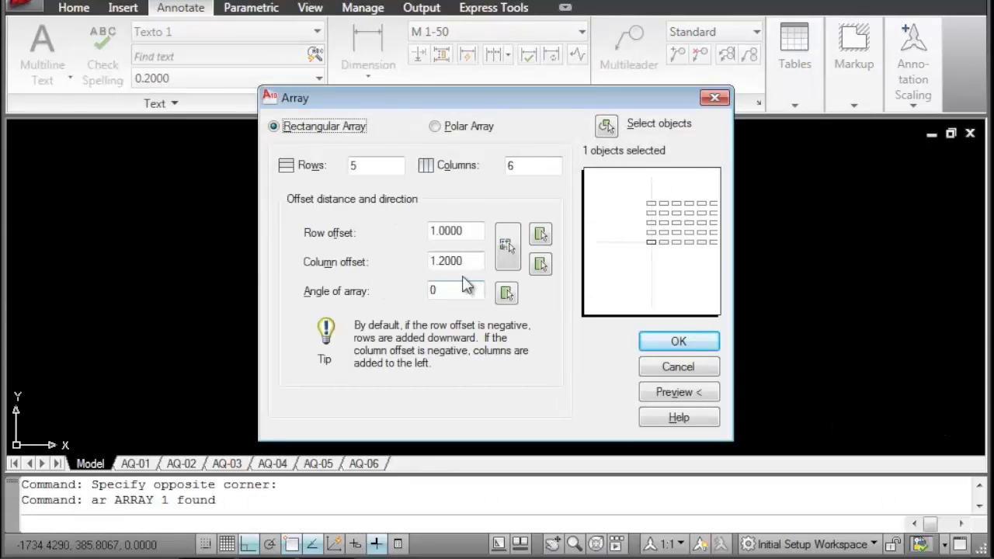
left_click(480, 235)
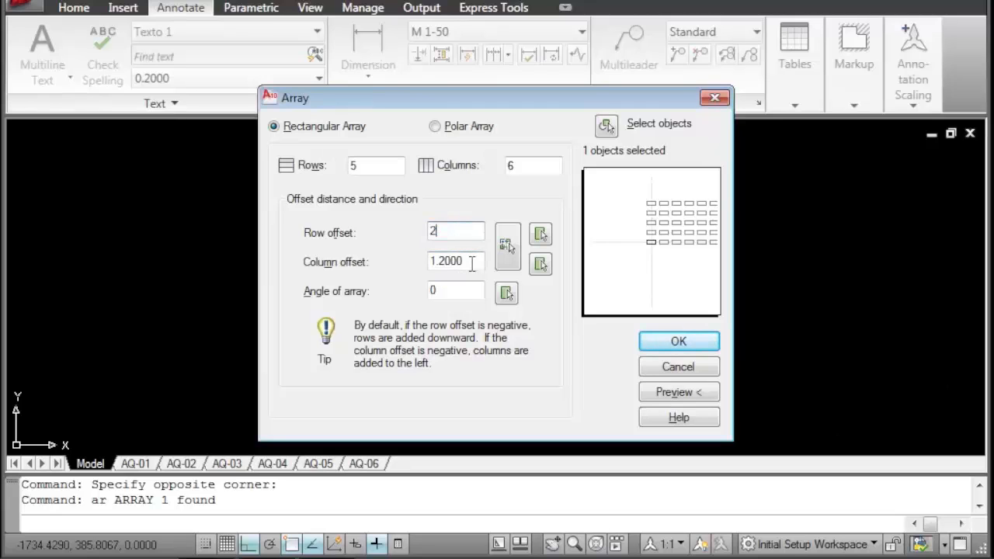
type("2")
key("Tab")
left_click(666, 393)
- Examine the wider row and column spacing in the array preview, then return to the array settings
scroll(432, 339, "down", 4)
middle_click_drag(433, 339, 451, 401)
scroll(433, 379, "down", 2)
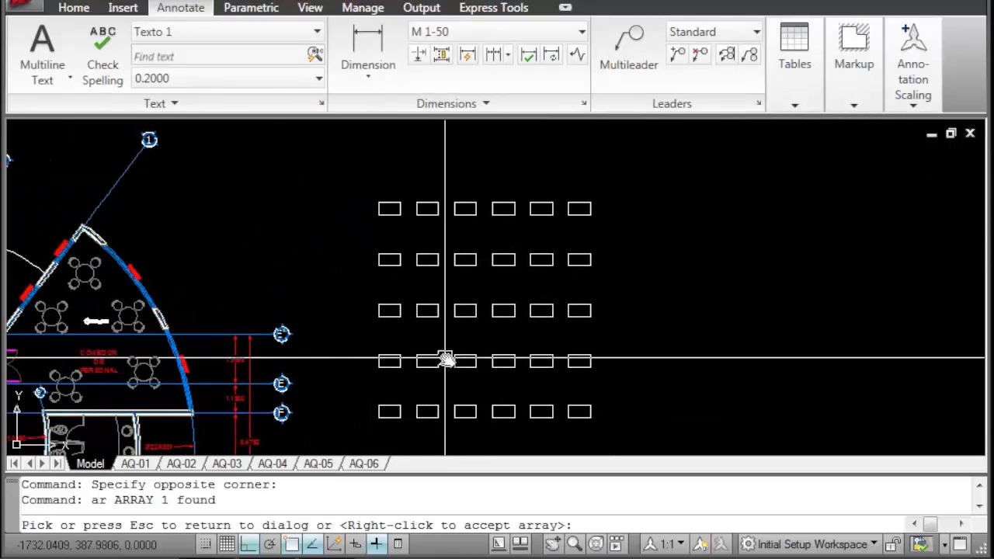
middle_click_drag(445, 359, 455, 318)
scroll(422, 188, "up", 2)
middle_click_drag(460, 377, 427, 321)
scroll(406, 371, "down", 2)
scroll(429, 317, "up", 2)
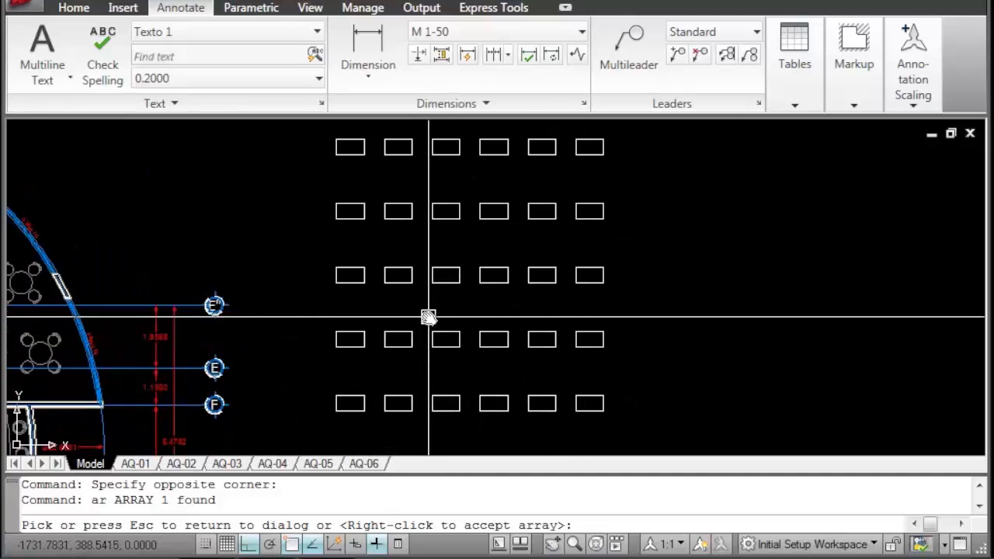
key("Escape")
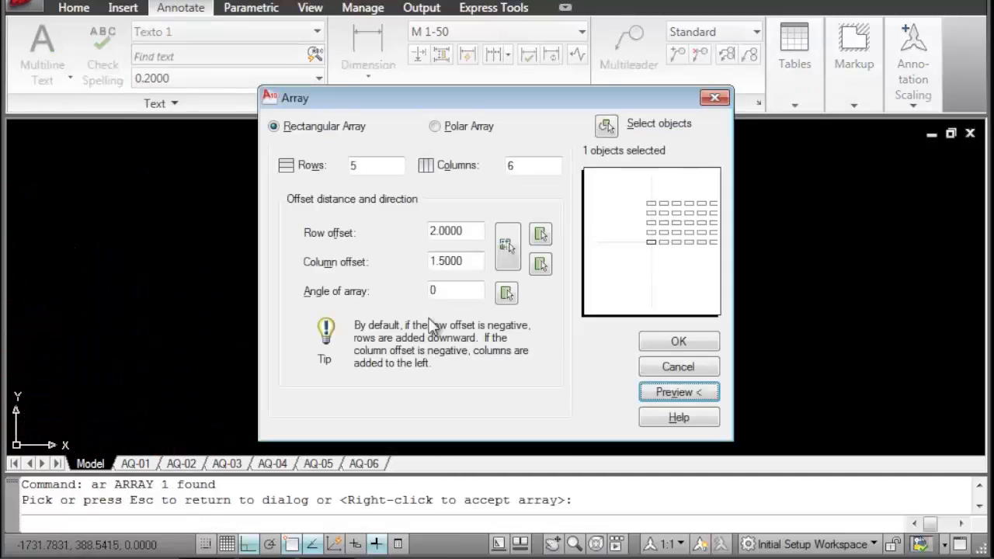
- Set the array to 3 rows and 4 columns and preview it
double_click(379, 165)
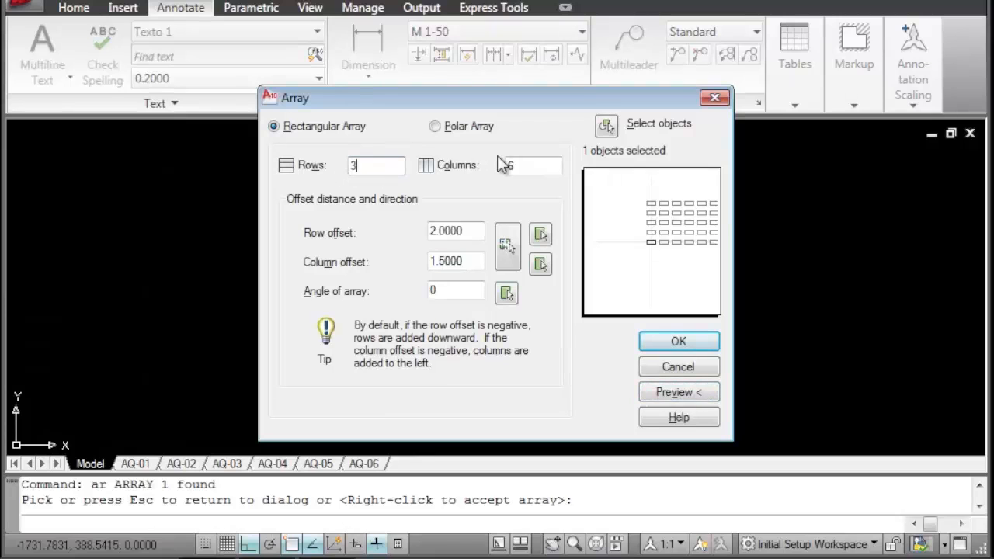
key("Tab")
type("4")
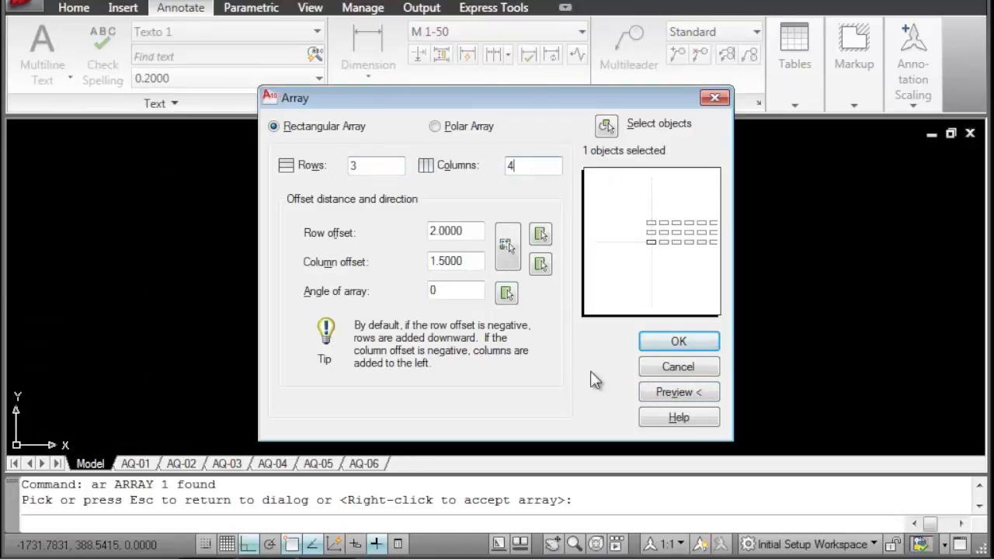
left_click(658, 392)
scroll(562, 344, "down", 6)
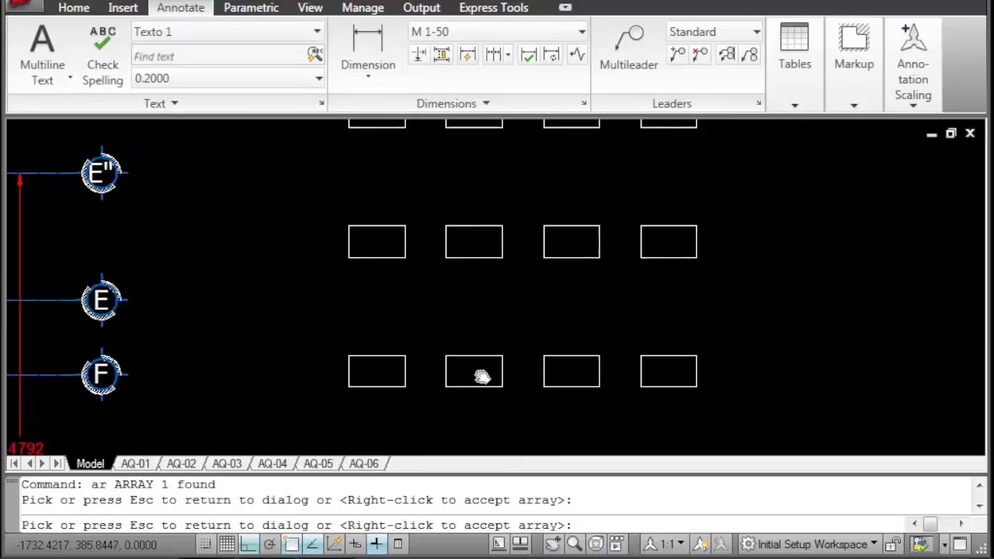
- Accept the previewed array of 3 rows and 4 columns
scroll(447, 342, "up", 2)
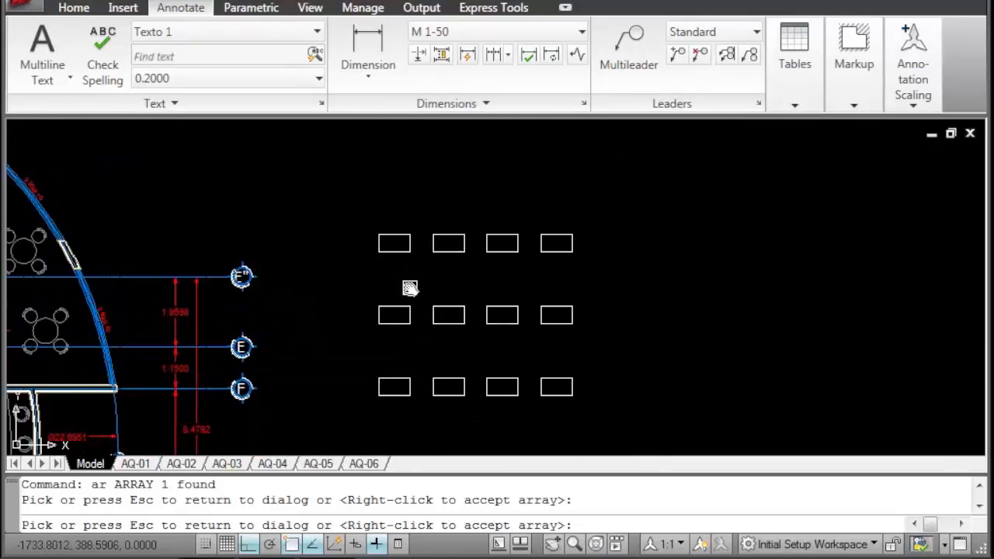
scroll(424, 344, "up", 2)
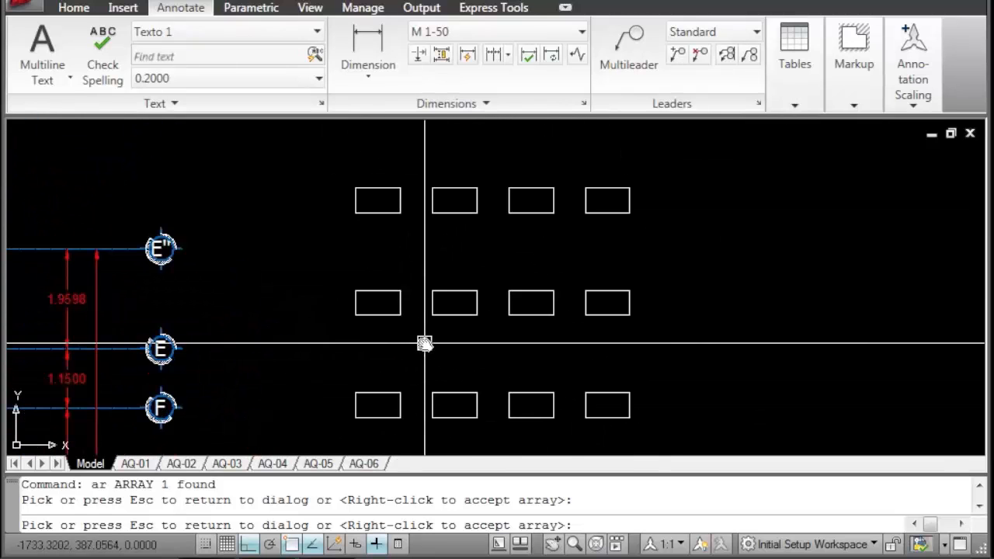
right_click(423, 343)
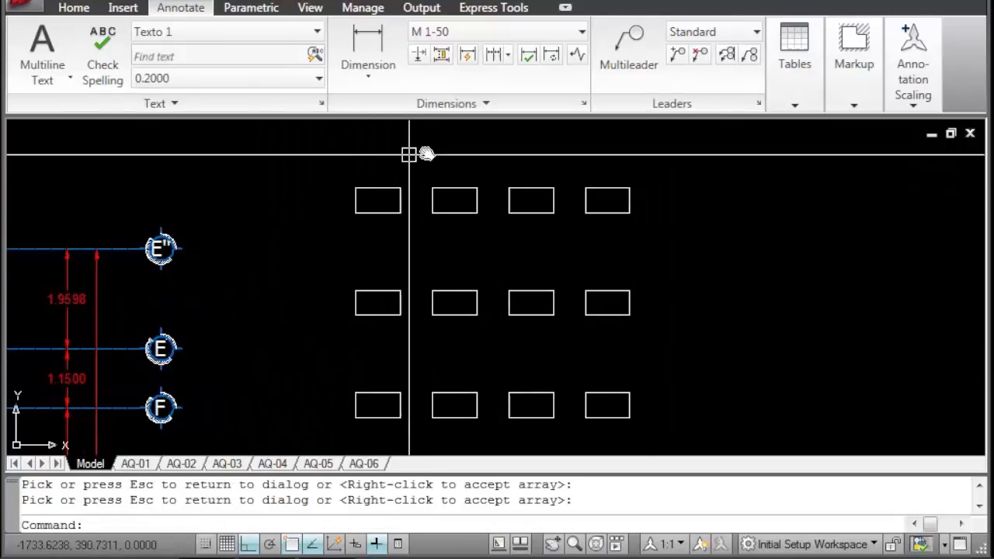
- Add a vertical linear dimension between the lower-left corners of the bottom two rectangles in the first column
middle_click_drag(442, 339, 466, 292)
left_click(368, 47)
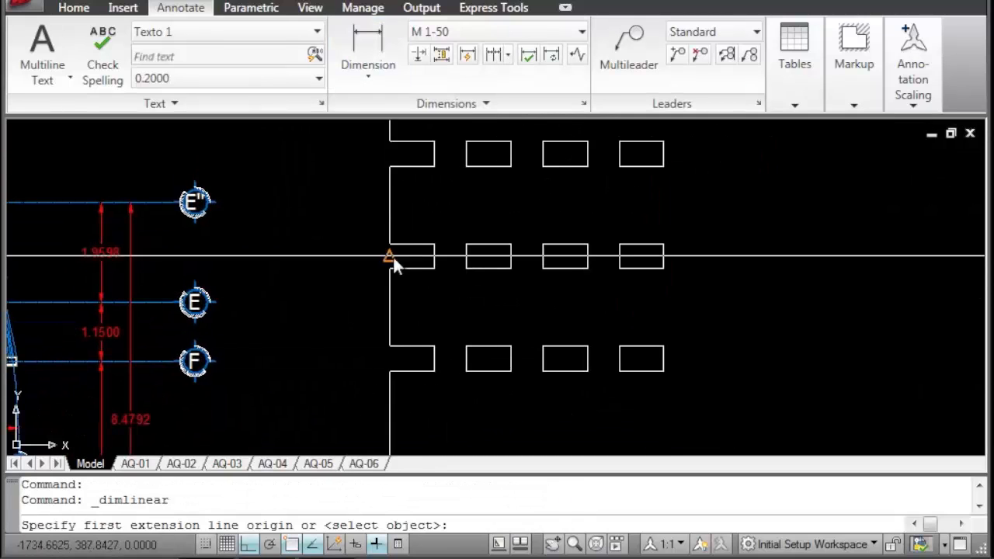
left_click(389, 268)
left_click(390, 371)
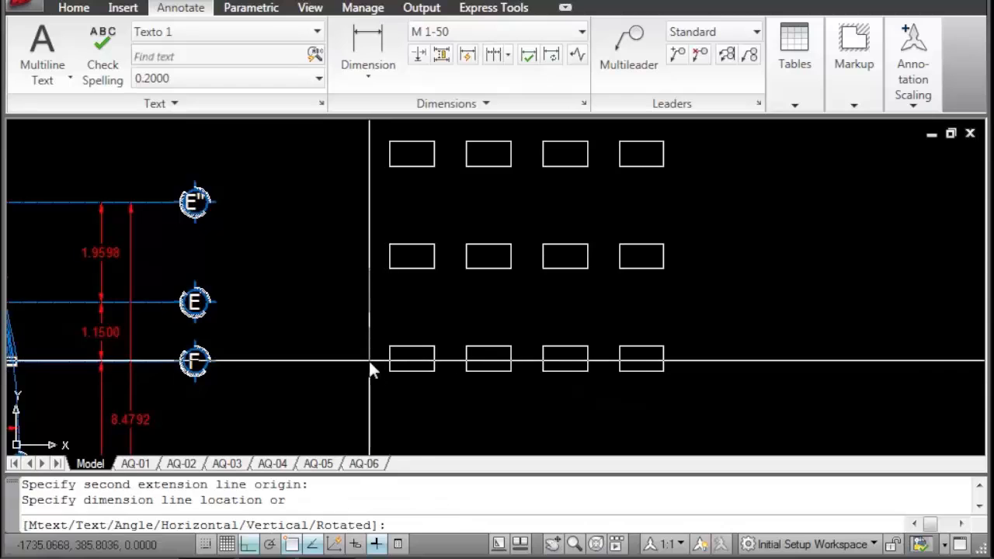
left_click(369, 361)
- Add a horizontal linear dimension between the lower-left corners of the first two rectangles in the bottom row
scroll(405, 405, "up", 2)
key("Return")
left_click(354, 369)
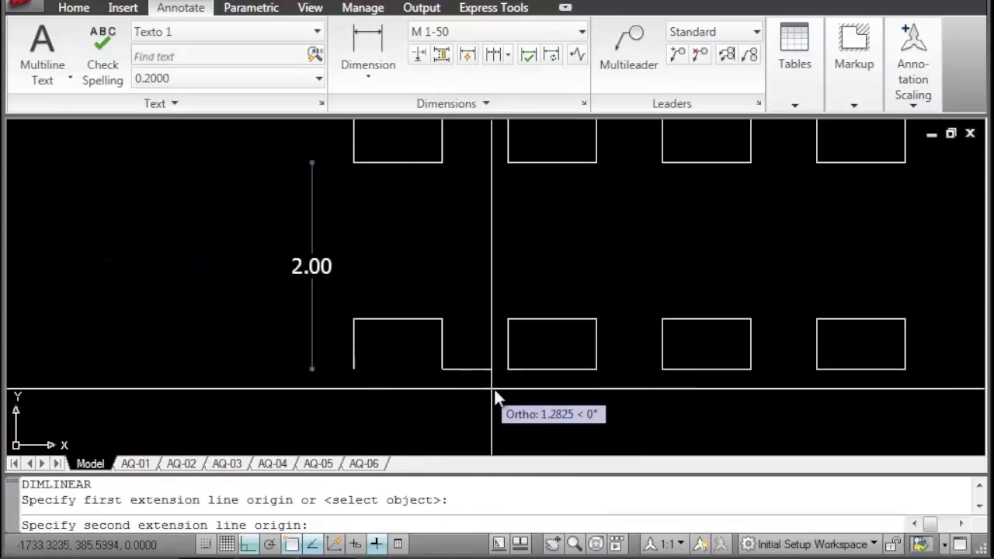
left_click(507, 370)
left_click(498, 408)
- Erase the vertical and horizontal spacing dimensions beside the array
middle_click_drag(484, 339, 443, 311)
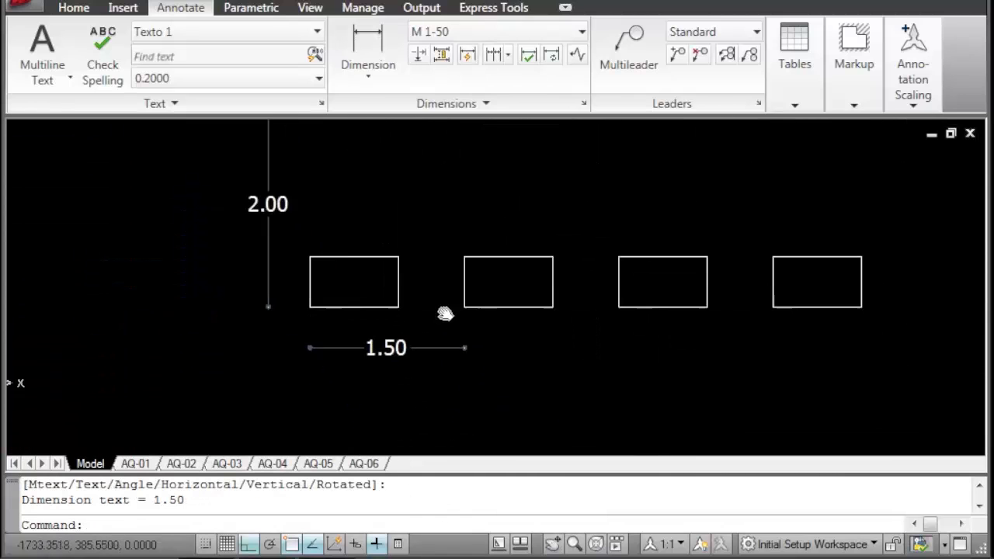
middle_click_drag(497, 289, 402, 354)
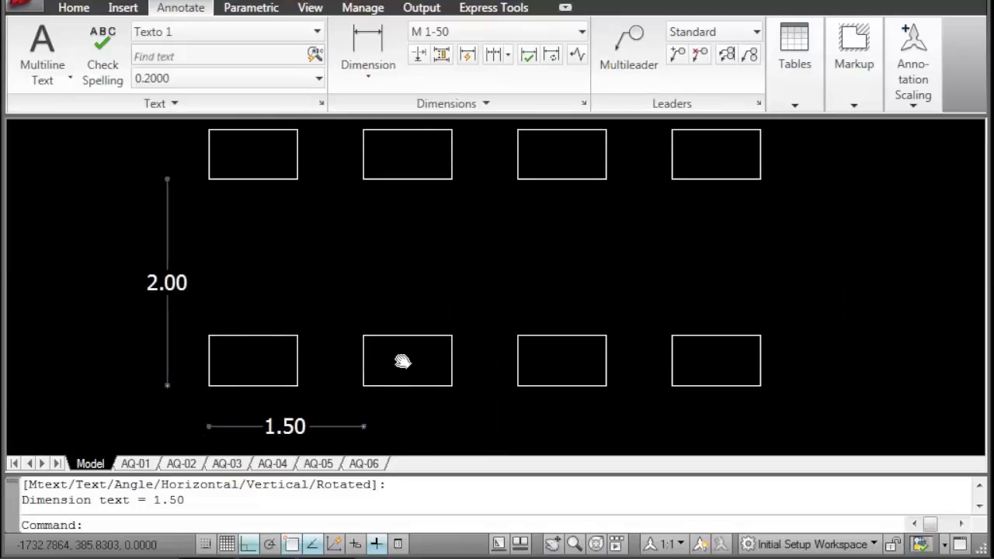
left_click(180, 278)
left_click(294, 420)
type("e")
key("Return")
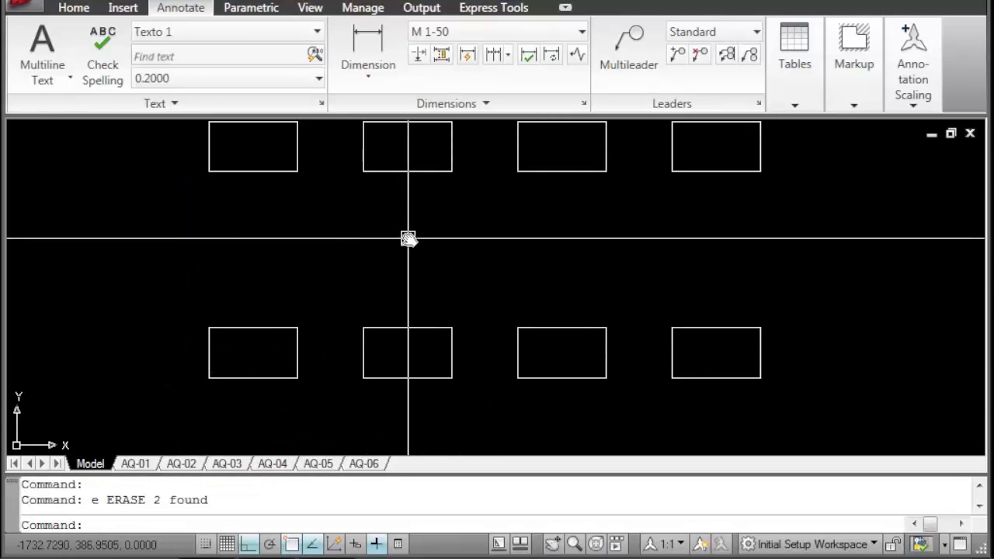
- Erase all the array's rectangles except the lower-left one
scroll(406, 237, "down", 3)
left_click(607, 163)
left_click(350, 289)
left_click(588, 317)
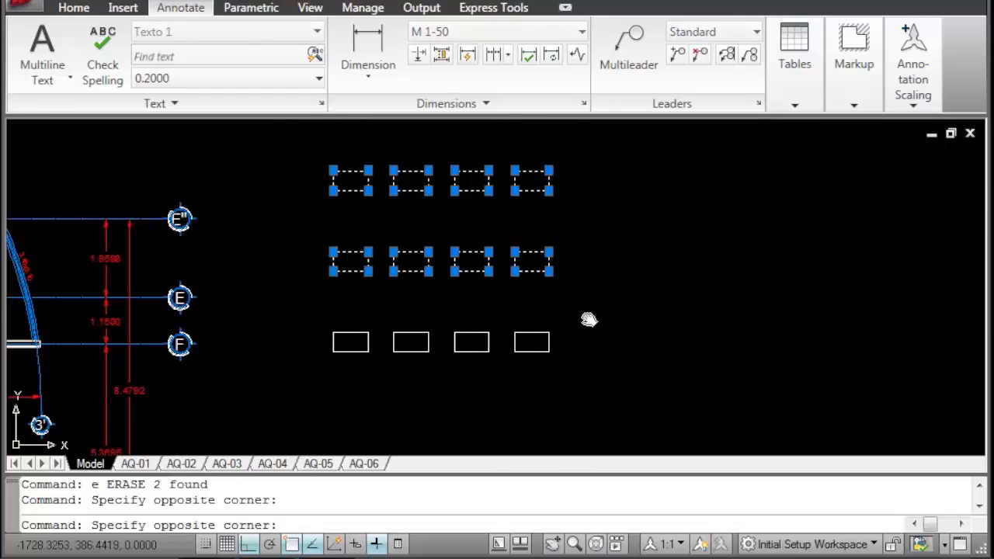
left_click(404, 362)
type("e")
key("Return")
- Start a new array of the remaining rectangle and pick a row offset of 0.3834 upward from its upper-left corner
scroll(319, 344, "up", 2)
scroll(318, 344, "up", 2)
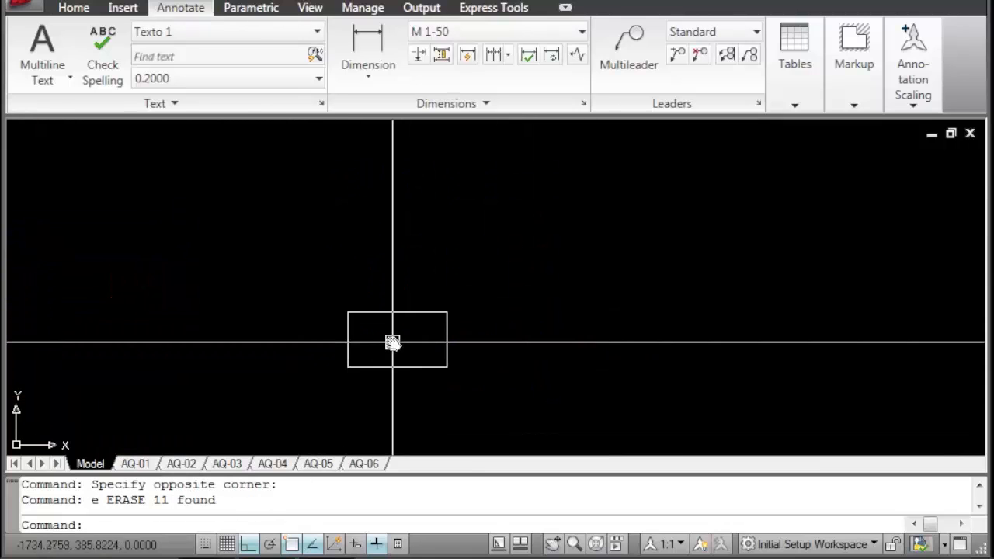
left_click(458, 268)
left_click(397, 344)
type("ar")
key("Return")
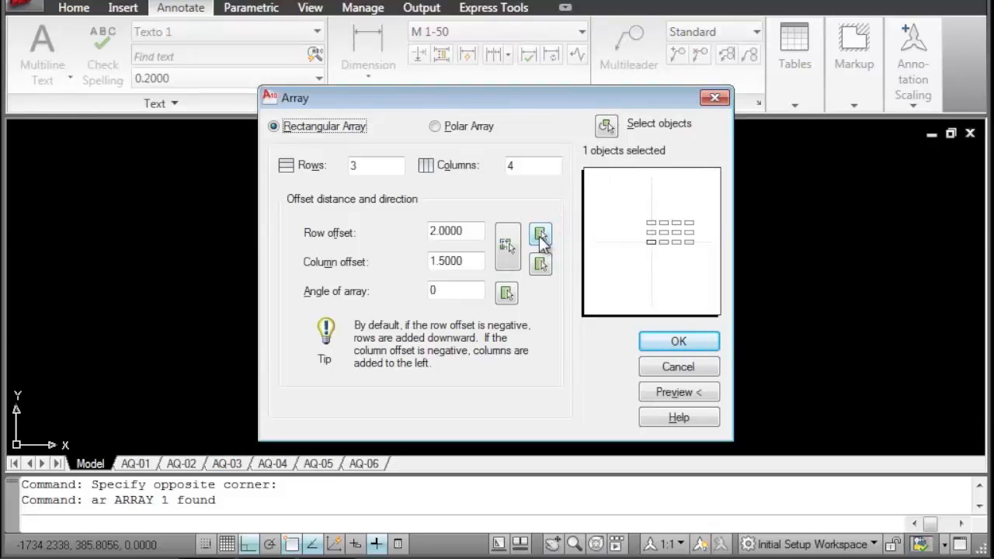
left_click(539, 237)
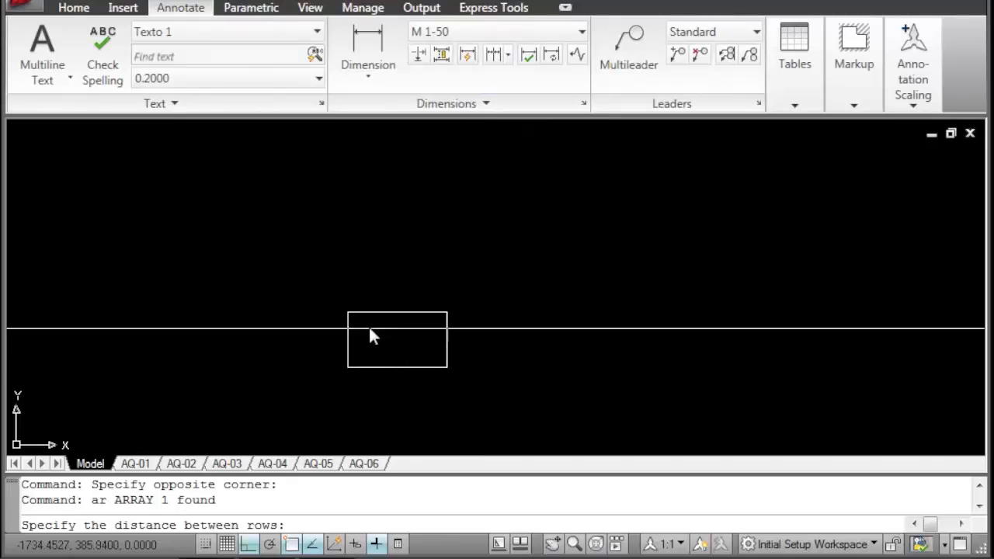
left_click(348, 312)
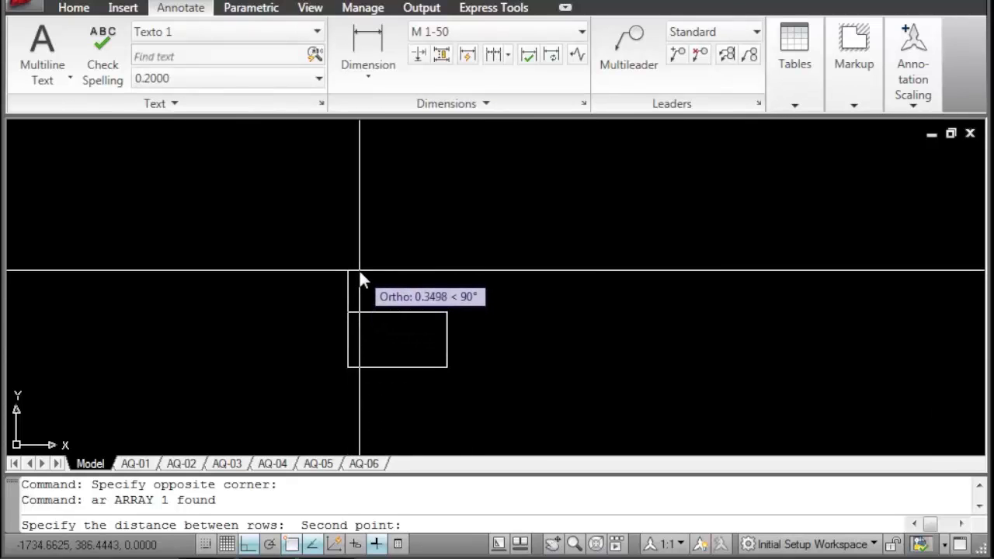
left_click(359, 270)
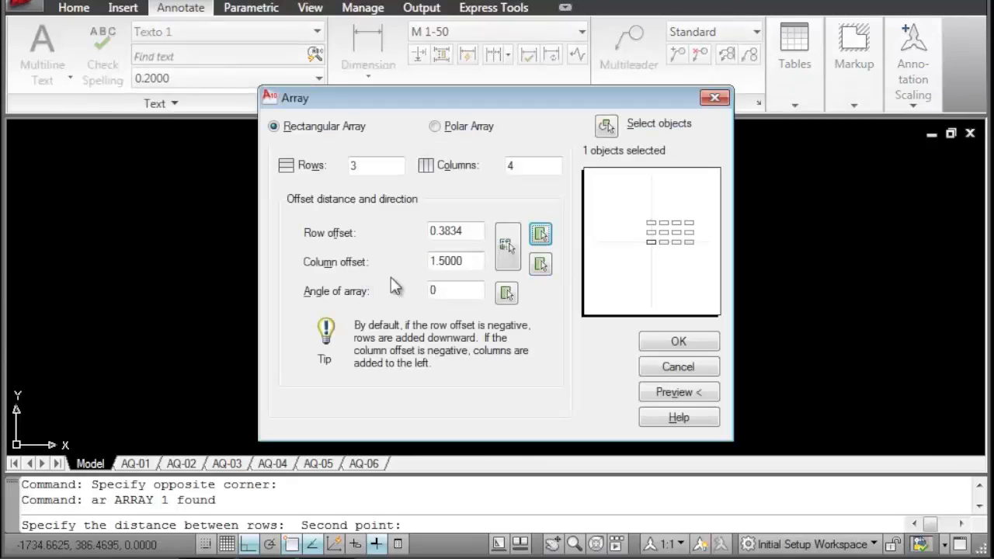
- Pick a column offset of 0.6567 from the rectangle's lower-right corner, preview the array, and return to its settings
left_click(541, 266)
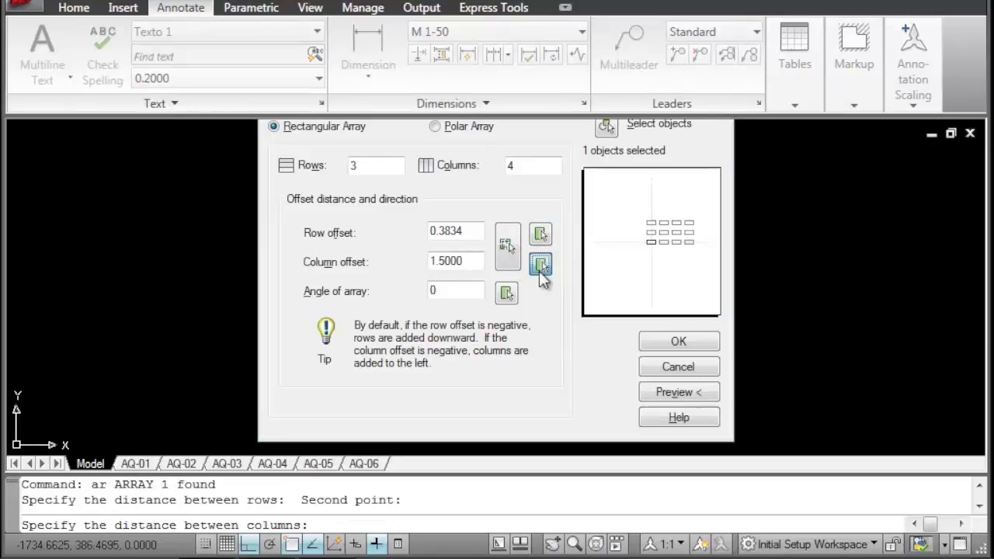
left_click(446, 366)
left_click(522, 371)
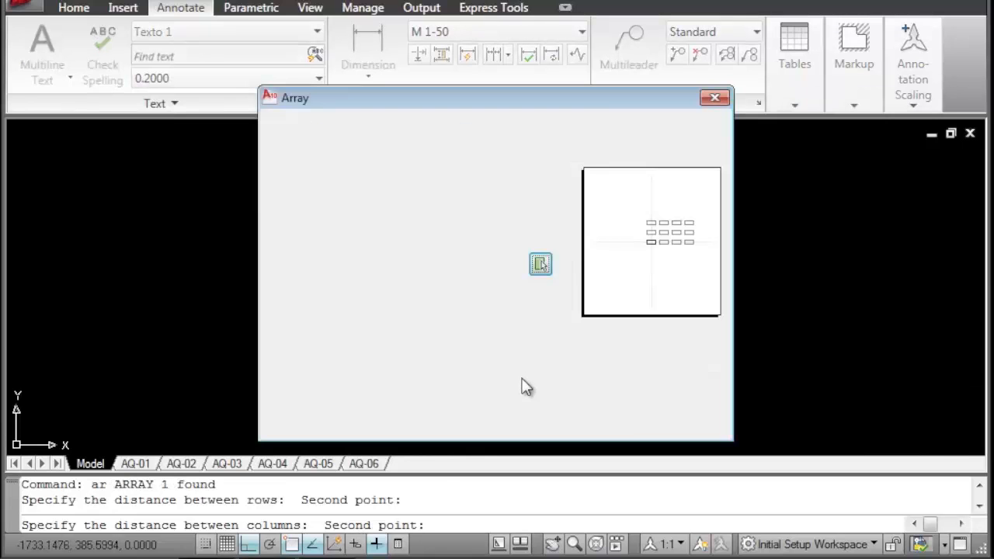
left_click(674, 393)
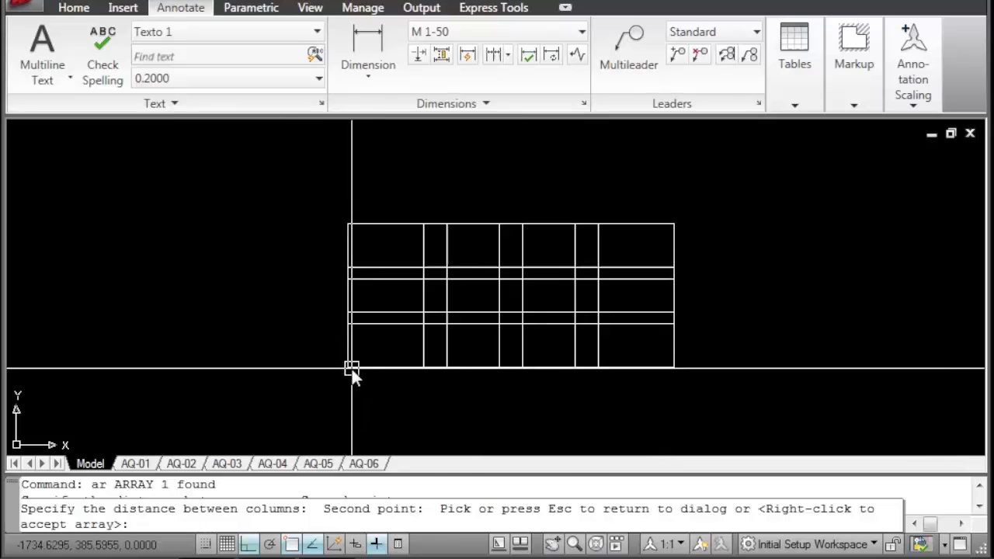
left_click(374, 368)
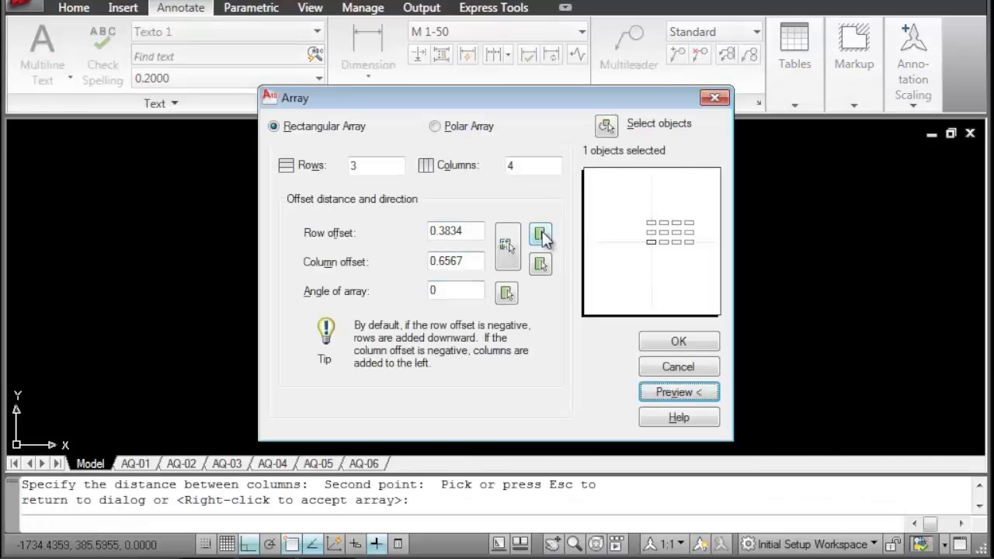
- Pick a row offset of 0.7609 and a column offset of 1.2539 in the drawing, both from the rectangle's lower-left corner
left_click(541, 235)
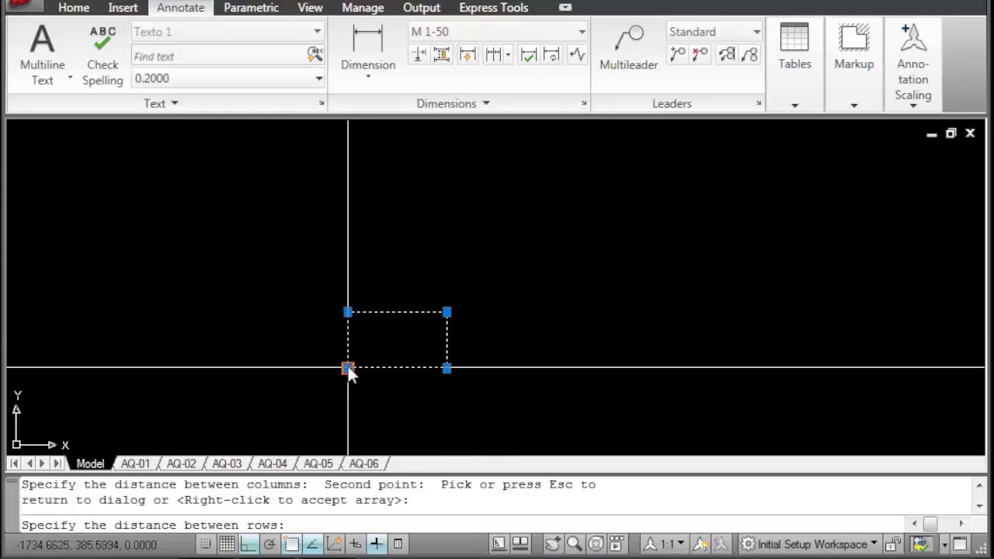
left_click(348, 368)
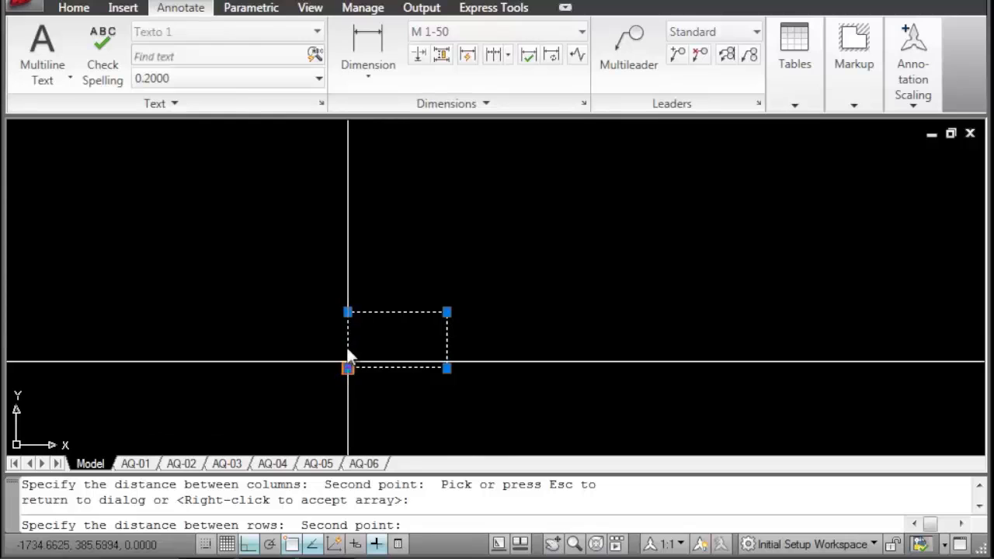
left_click(368, 282)
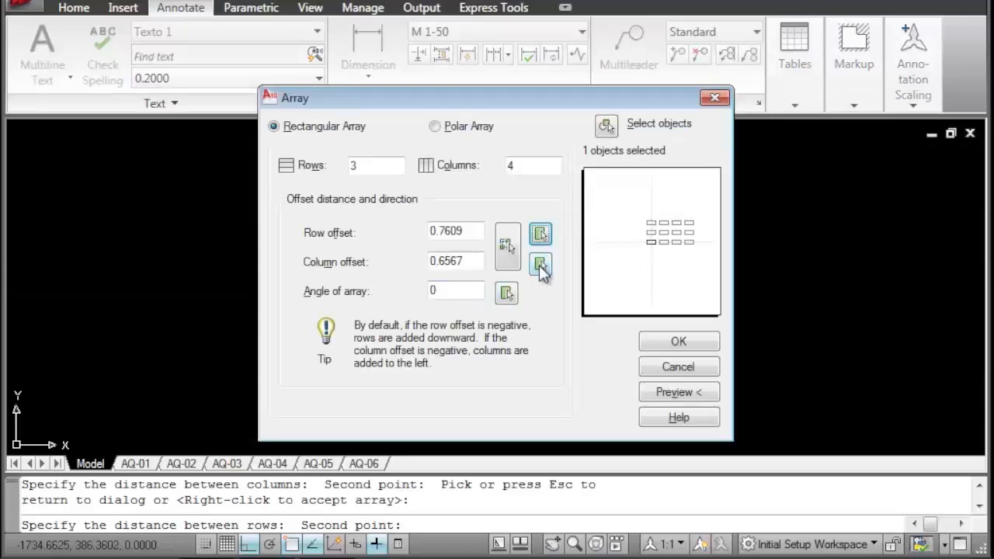
left_click(542, 265)
left_click(350, 368)
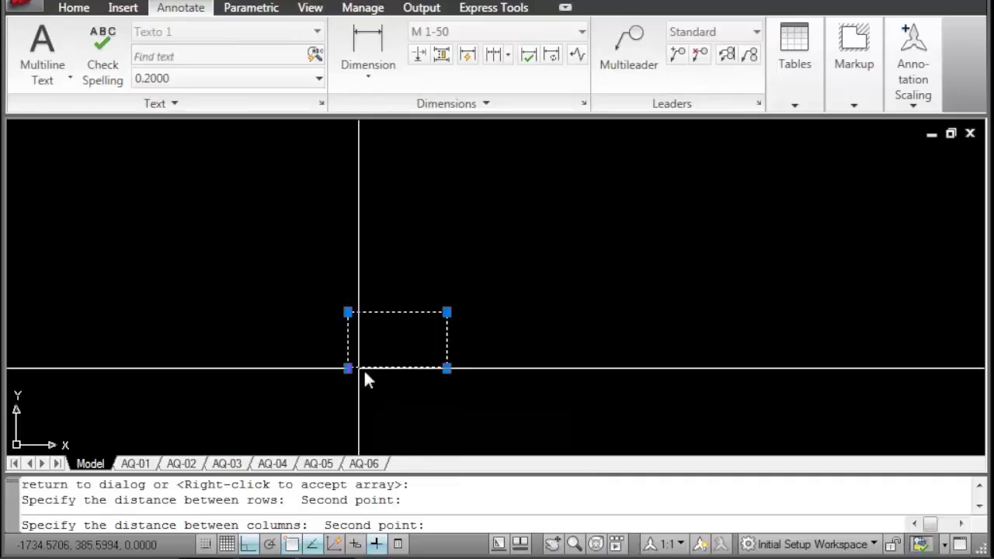
left_click(492, 385)
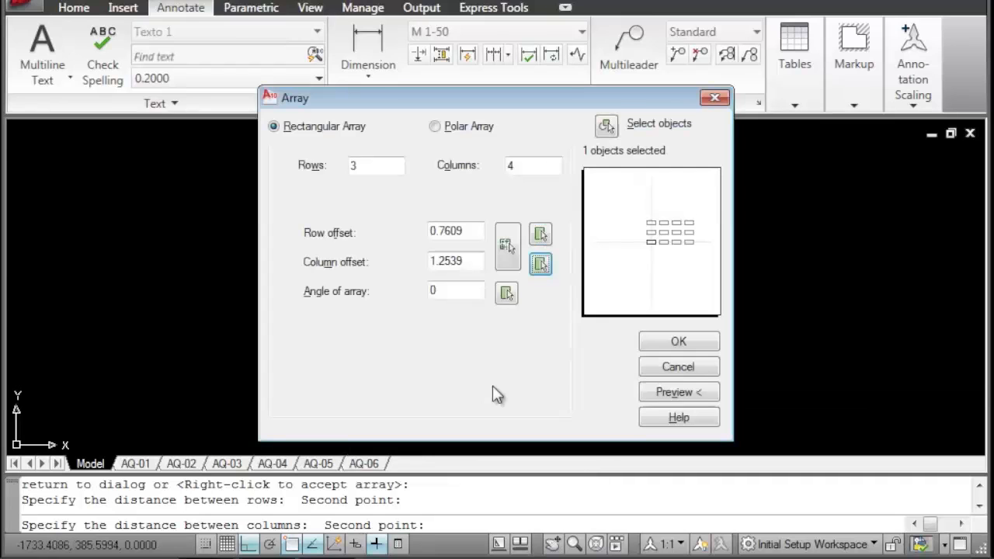
- Preview the array with the picked offsets, then create it
left_click(672, 393)
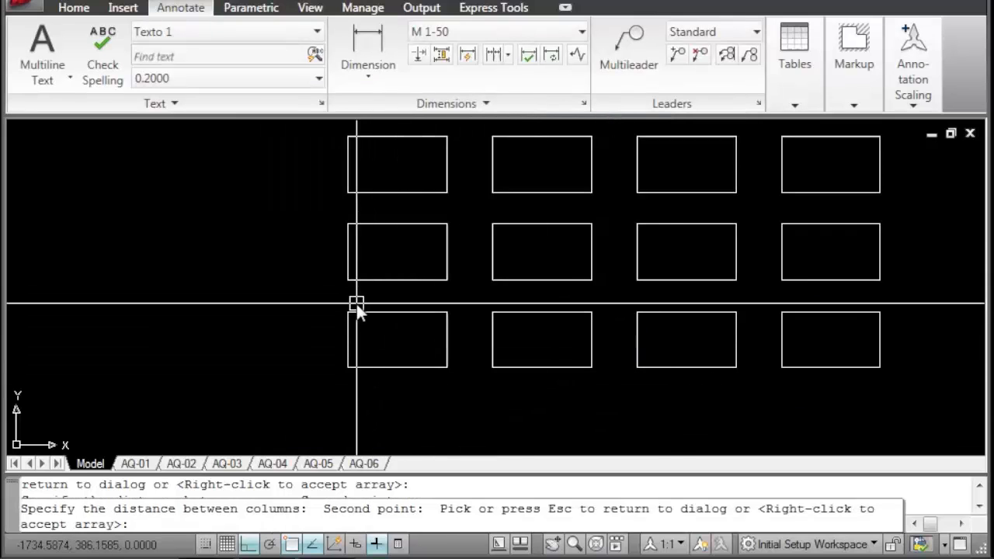
scroll(463, 326, "down", 4)
mouse_move(464, 326)
middle_mouse_down()
mouse_move(406, 365)
mouse_move(371, 368)
middle_mouse_up()
scroll(451, 359, "down", 1)
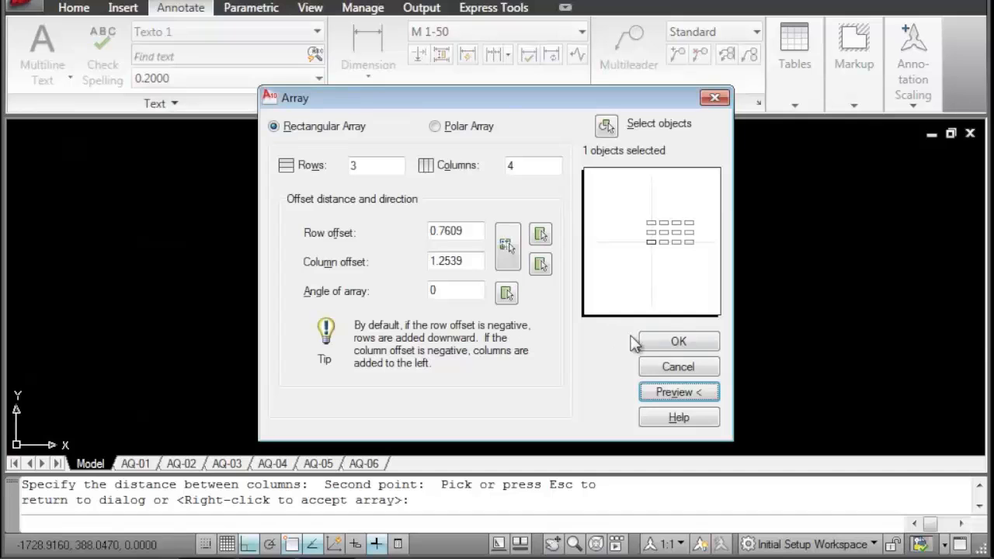
left_click(678, 344)
- Copy the array's lower-left rectangle about 5.5 units straight down into the empty area beside axis G
scroll(488, 306, "down", 5)
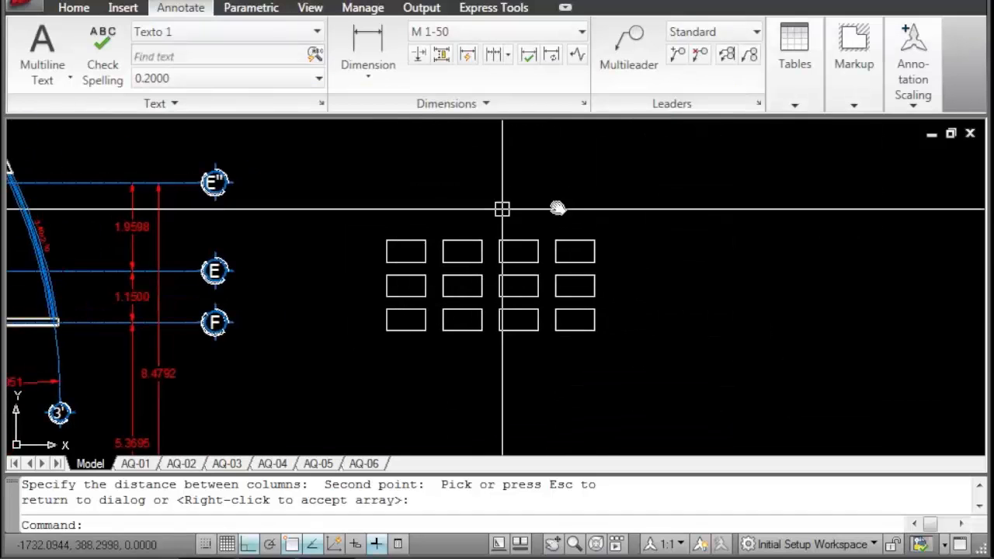
middle_click_drag(497, 311, 505, 201)
left_click(440, 211)
type("c")
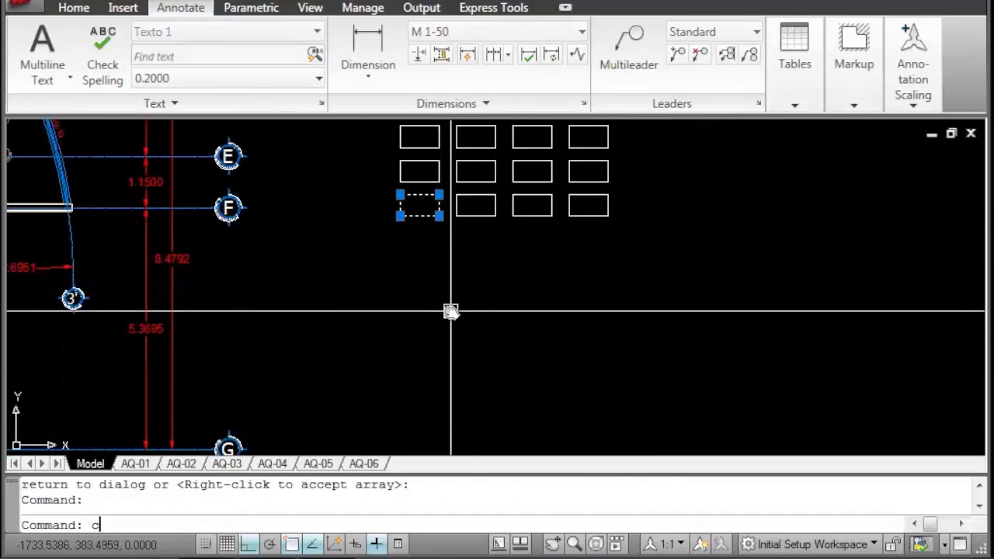
type("o")
key("Return")
left_click(483, 284)
middle_click_drag(508, 412, 517, 264)
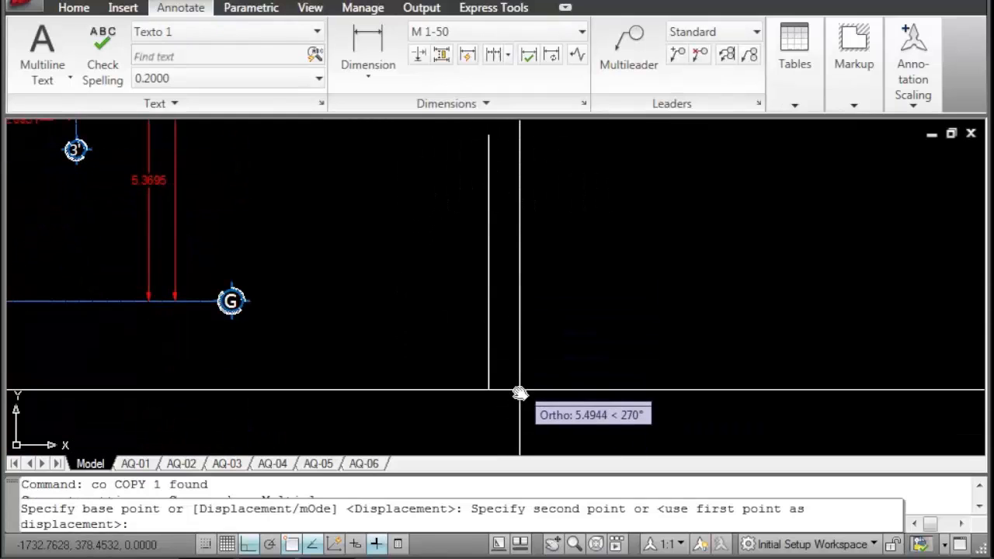
left_click(519, 392)
key("Escape")
- Start an array of the copied rectangle, pick both offsets with one unit cell drawn from its lower-left corner, and preview it
left_click(465, 302)
left_click(427, 324)
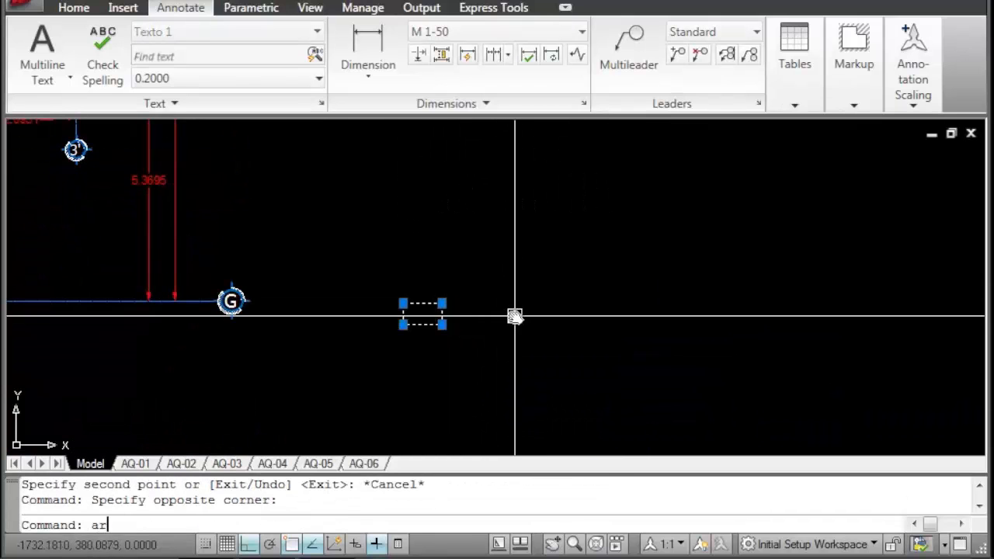
type("ar")
key("Return")
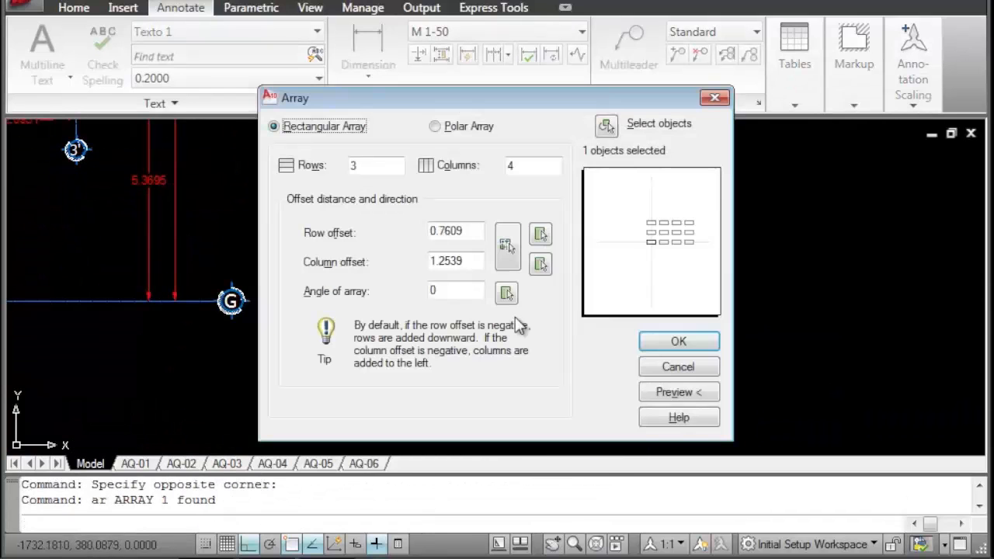
left_click(506, 249)
scroll(441, 307, "up", 3)
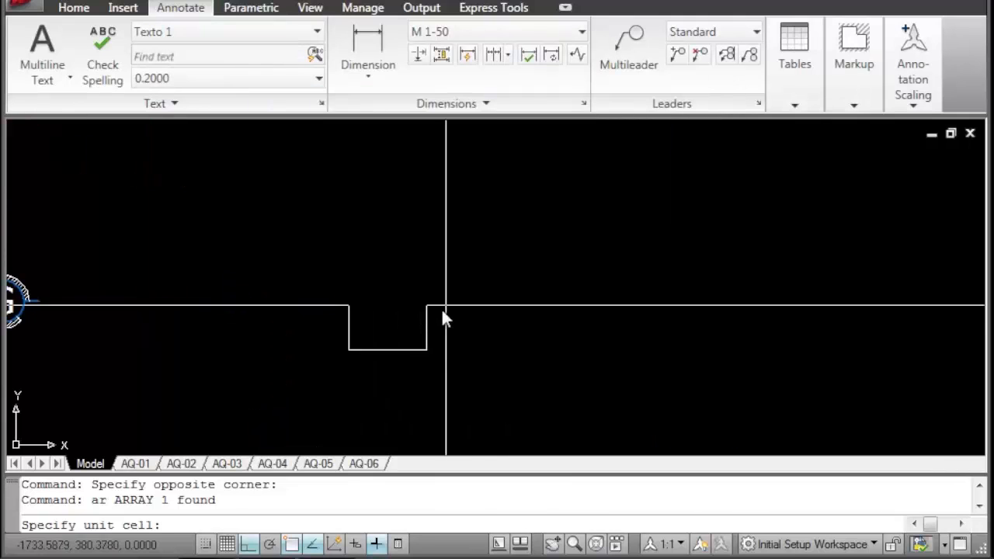
left_click(348, 350)
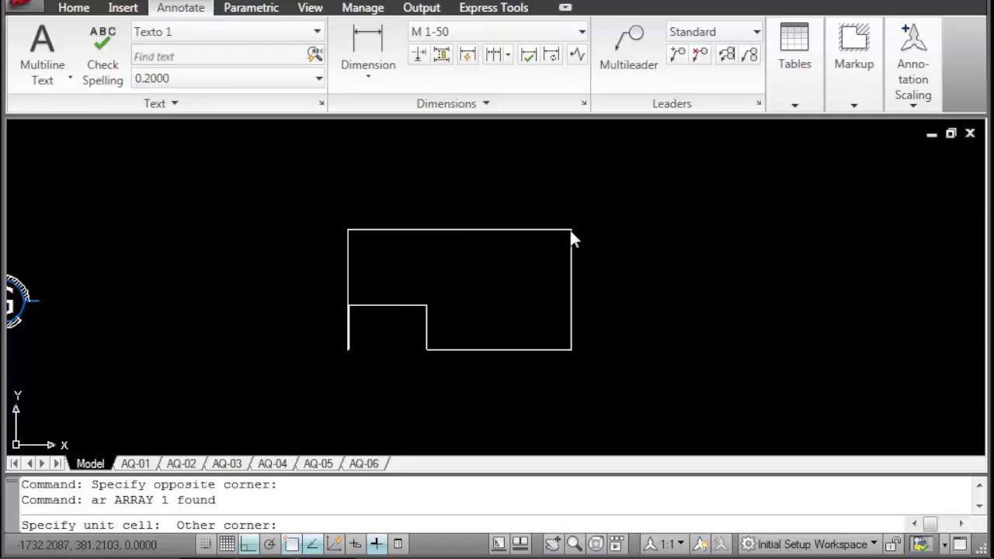
left_click(510, 253)
left_click(668, 392)
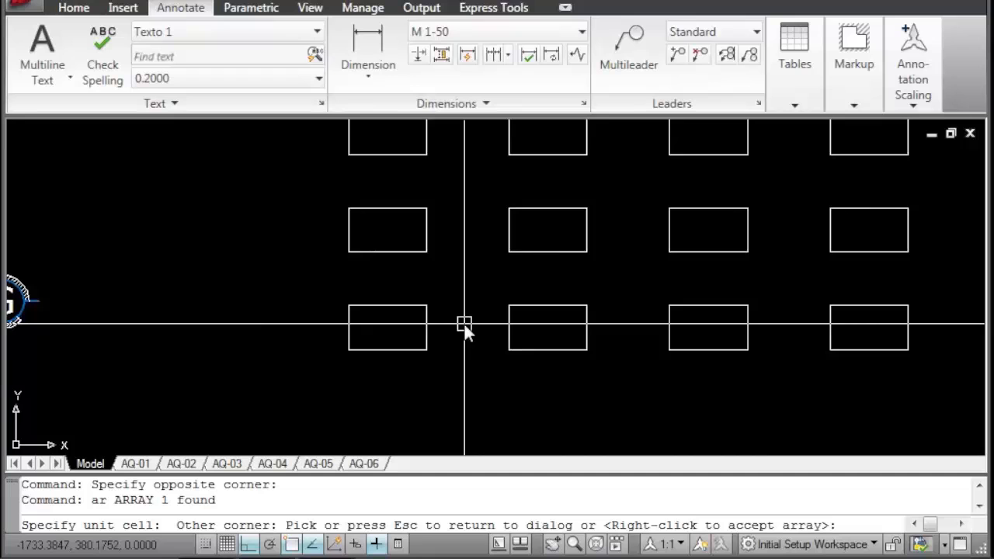
left_click(428, 317)
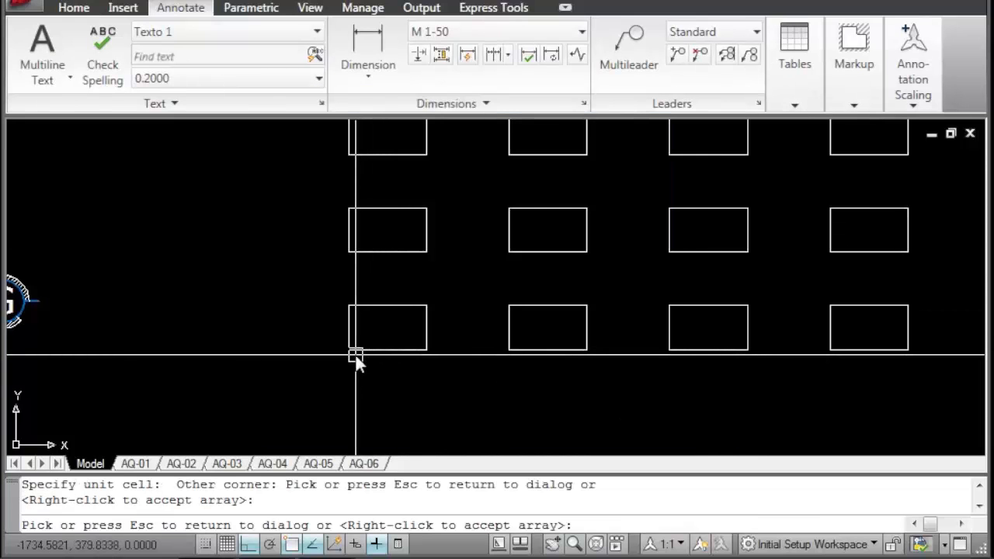
- Create the previewed unit-cell array and outline its unit cell with lines through the lower-left corners of four neighbouring rectangles
left_click(355, 358)
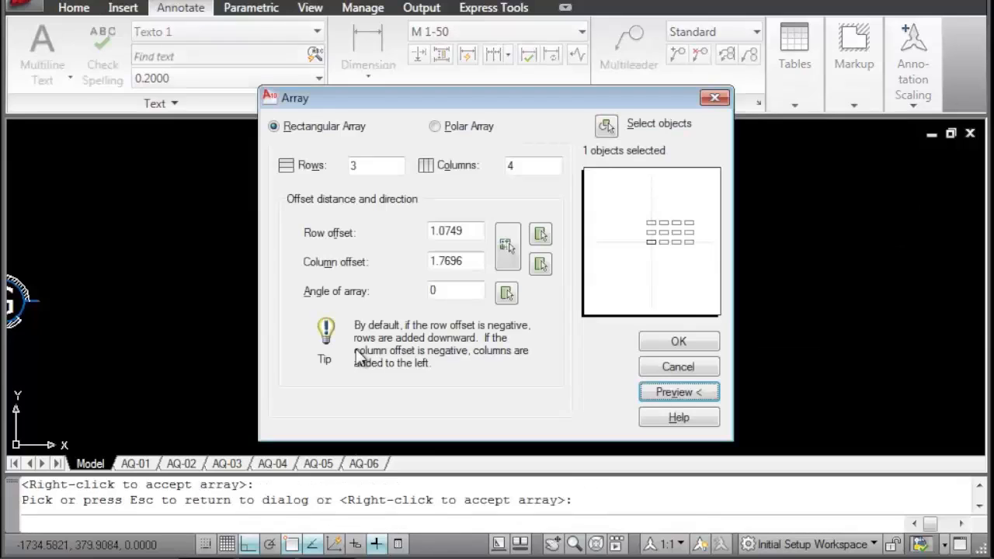
left_click(655, 347)
type("l")
key("Return")
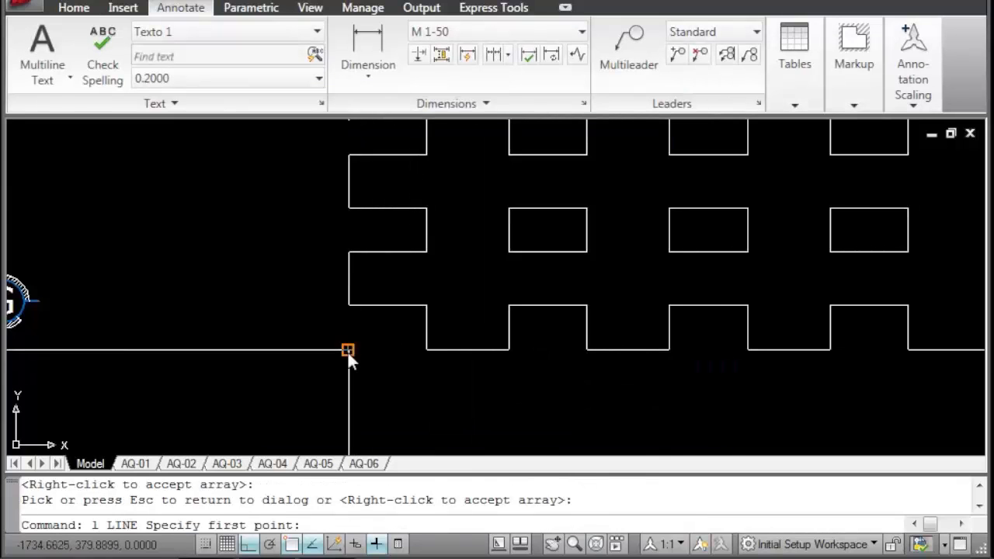
left_click(347, 350)
left_click(349, 253)
left_click(508, 253)
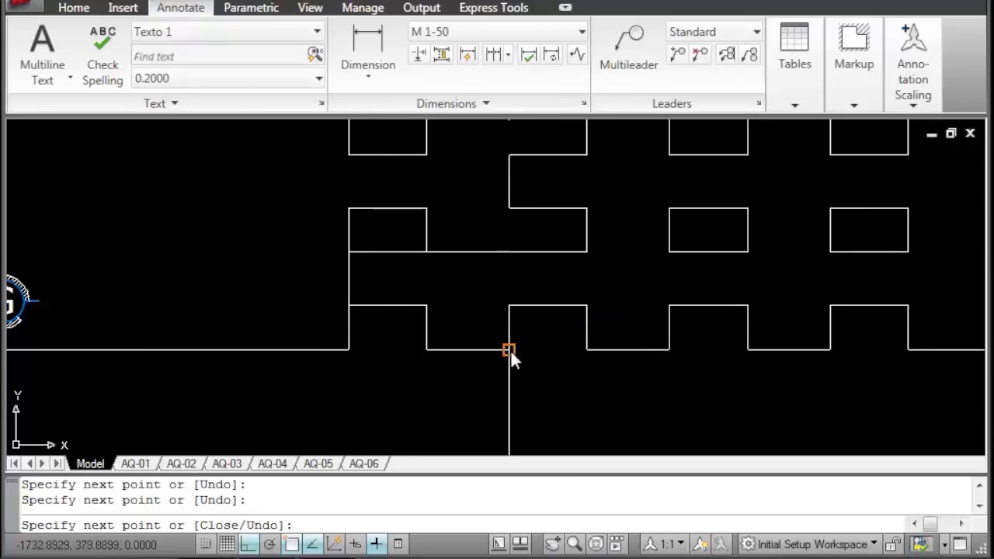
left_click(509, 349)
left_click(348, 351)
key("Escape")
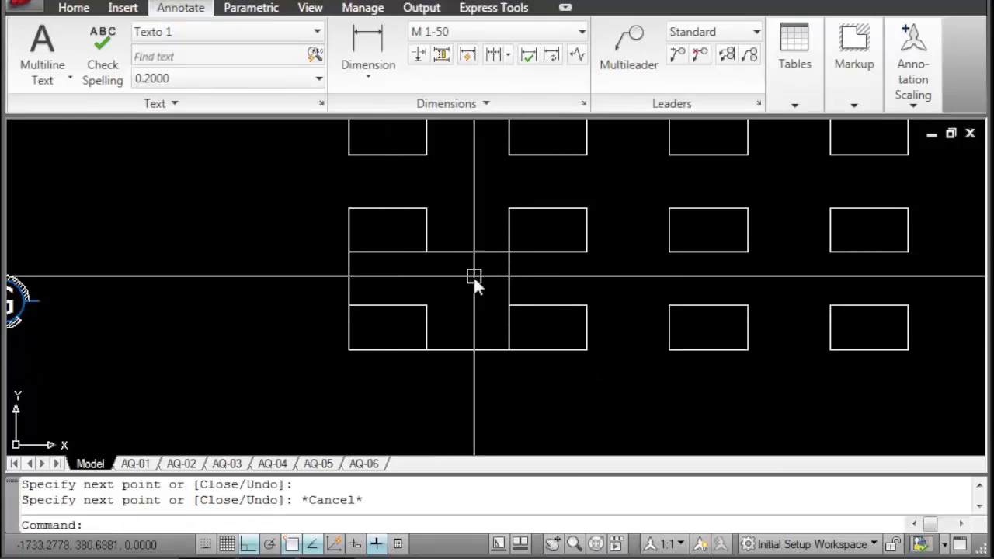
- Examine how the outlined unit cell relates to the row and column spacing of the arrayed rectangles
scroll(486, 310, "down", 2)
middle_click_drag(486, 315, 351, 352)
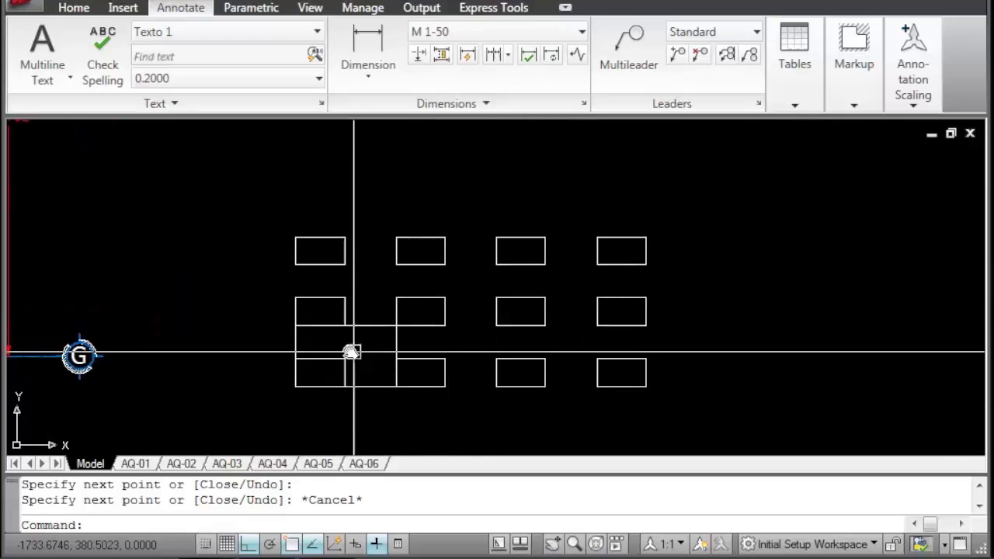
scroll(298, 310, "up", 2)
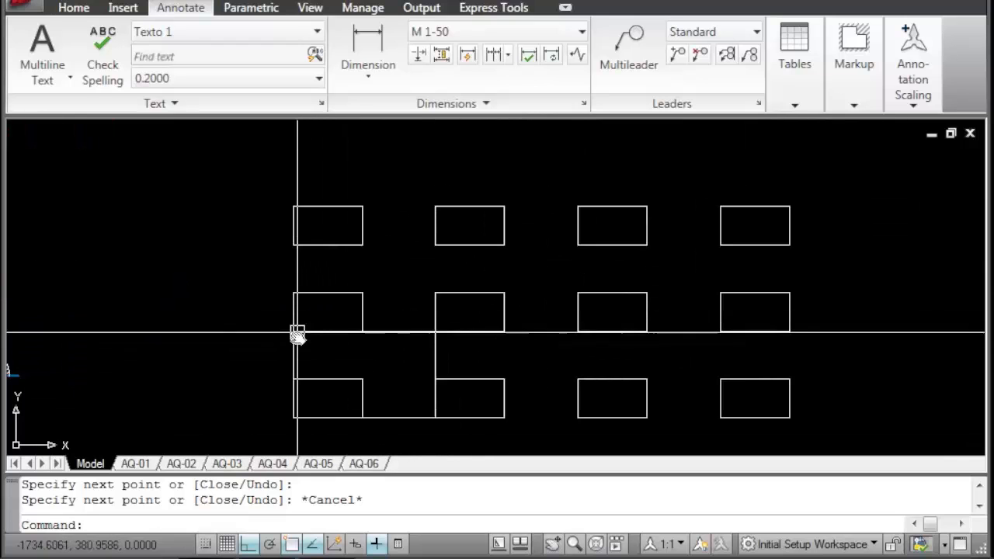
scroll(428, 250, "up", 3)
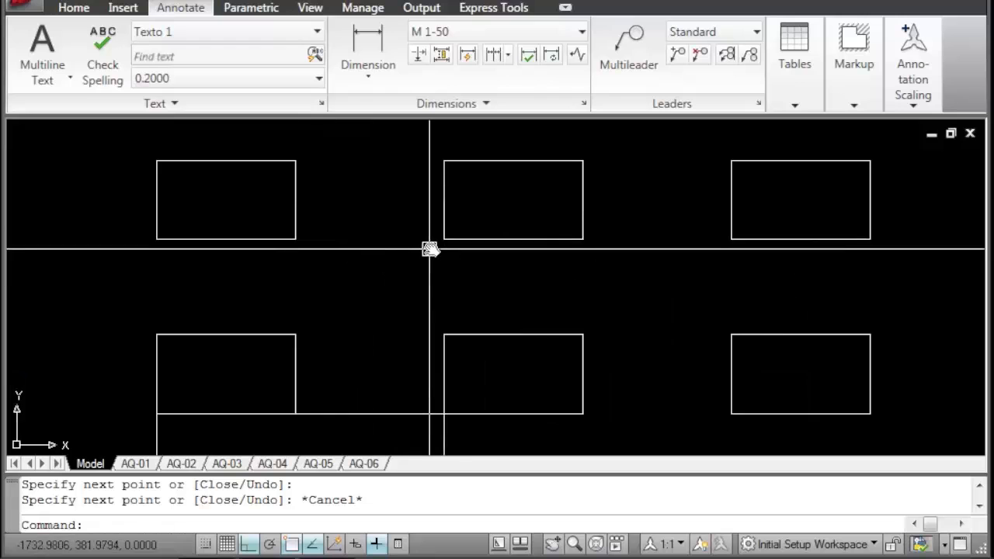
scroll(431, 246, "up", 2)
left_click(446, 233)
scroll(459, 219, "down", 2)
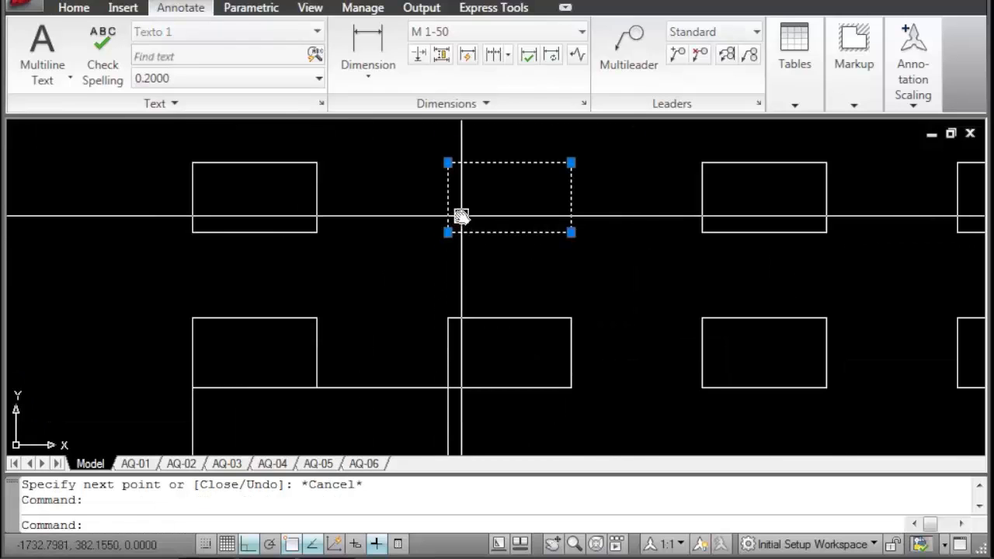
left_click(448, 233)
scroll(240, 340, "down", 2)
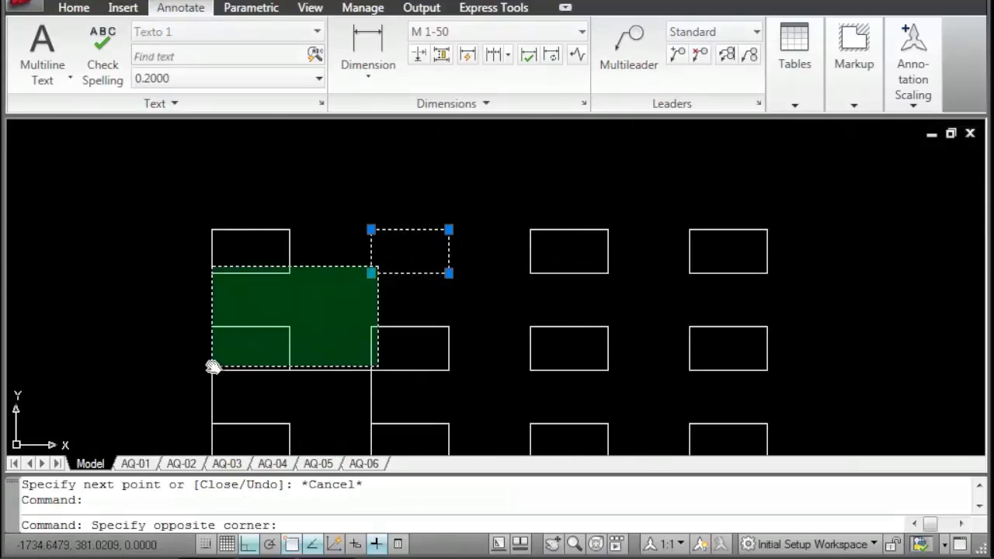
mouse_move(214, 367)
middle_mouse_down()
mouse_move(236, 313)
mouse_move(238, 255)
mouse_move(227, 261)
middle_mouse_up()
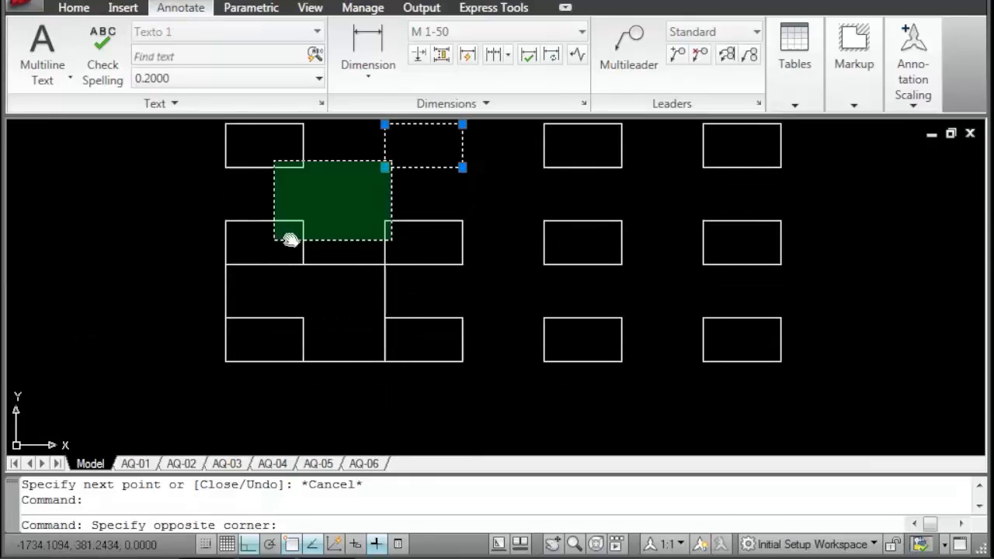
key("Escape")
scroll(530, 262, "up", 2)
left_click(537, 262)
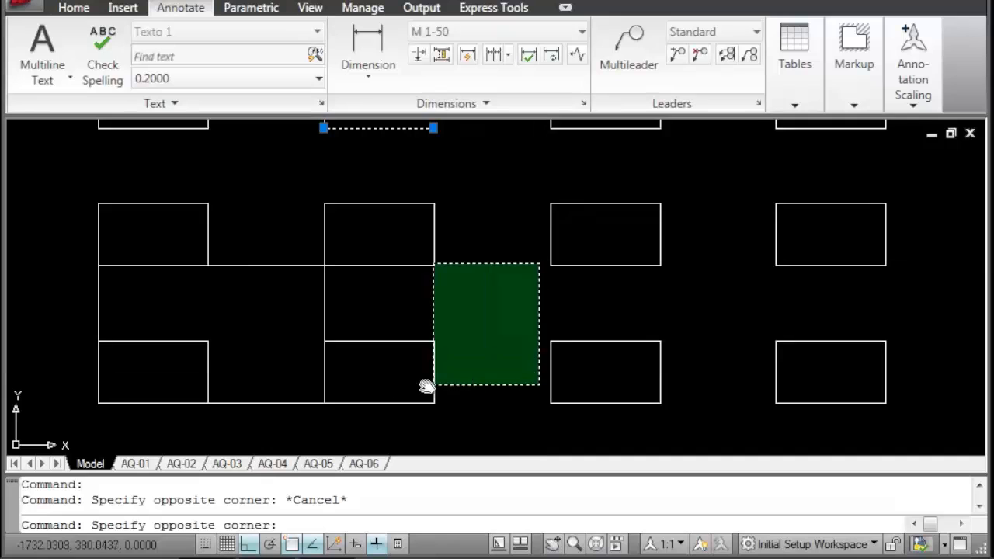
key("Escape")
scroll(370, 315, "down", 2)
key("Escape")
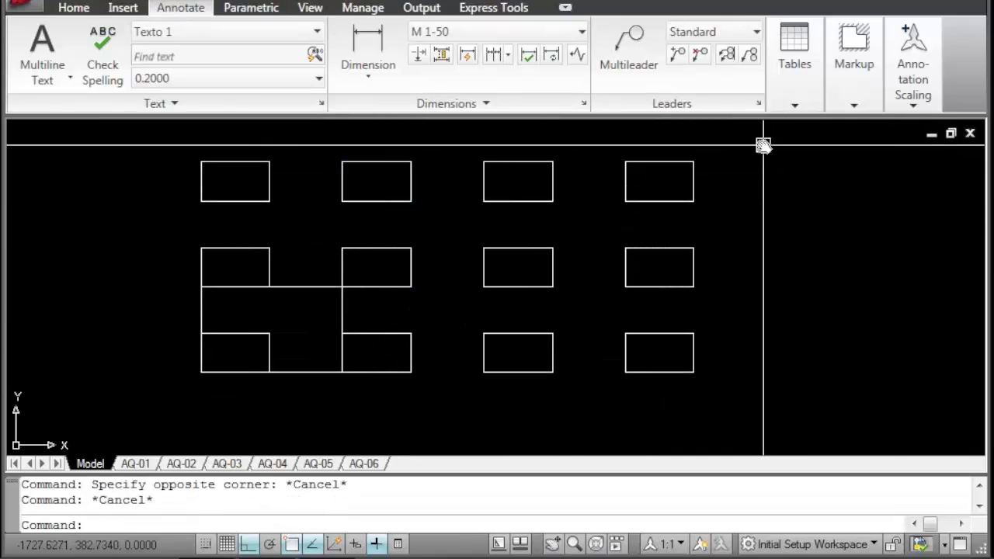
- Erase the unit-cell lines and all arrayed rectangles except the lower-left one
left_click(763, 145)
left_click(333, 355)
left_click(307, 183)
left_click(194, 299)
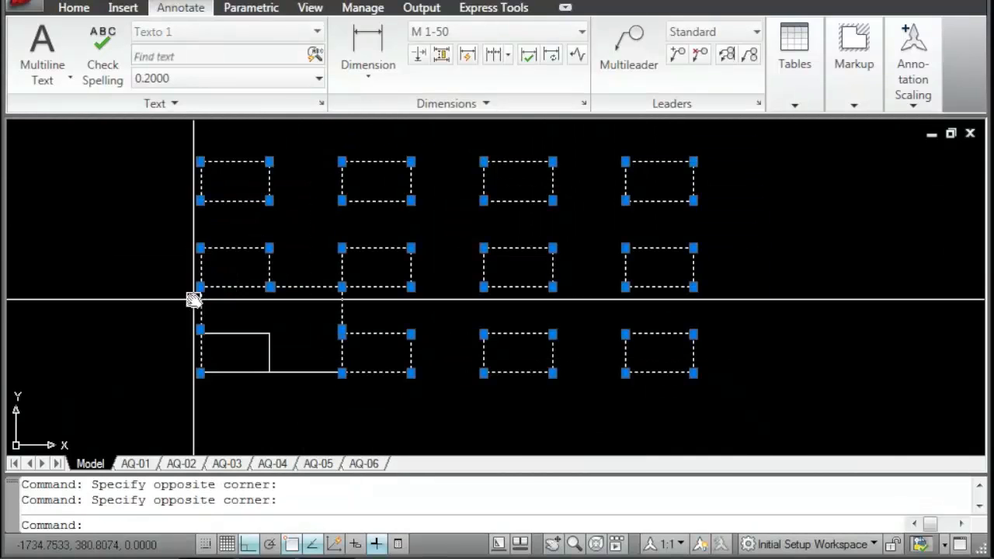
type("e")
key("space")
scroll(266, 308, "down", 2)
middle_click_drag(336, 355, 510, 333)
left_click(479, 328)
type("e")
key("space")
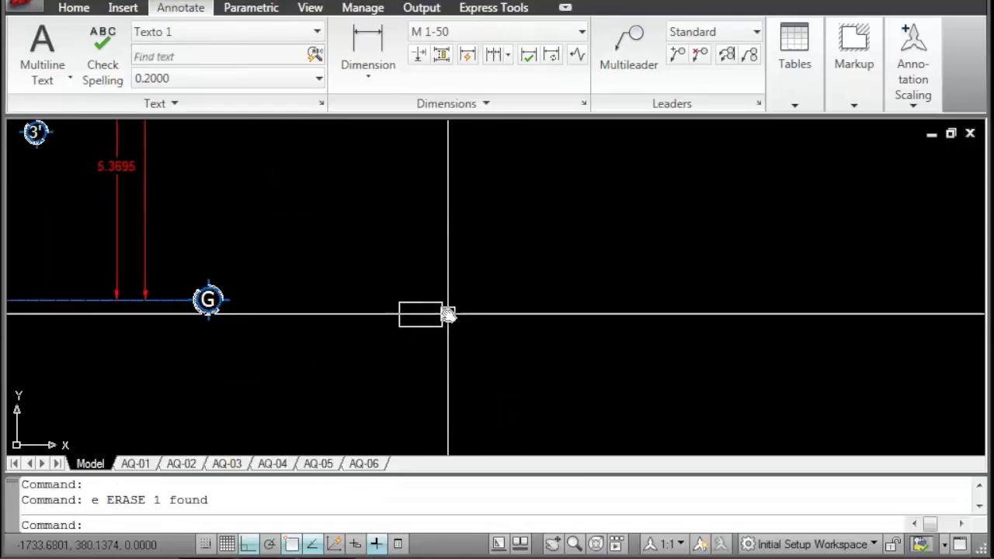
- Start an array of the remaining rectangle with a row offset of -1.5 and a column offset of -1.2, and preview it
middle_click_drag(298, 299, 427, 240)
left_click(583, 224)
left_click(542, 265)
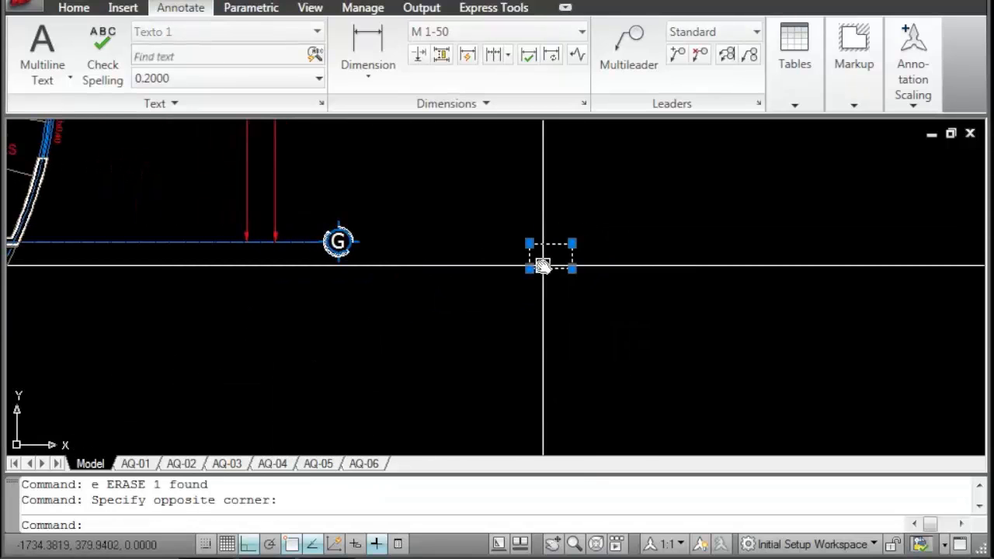
type("ar")
key("space")
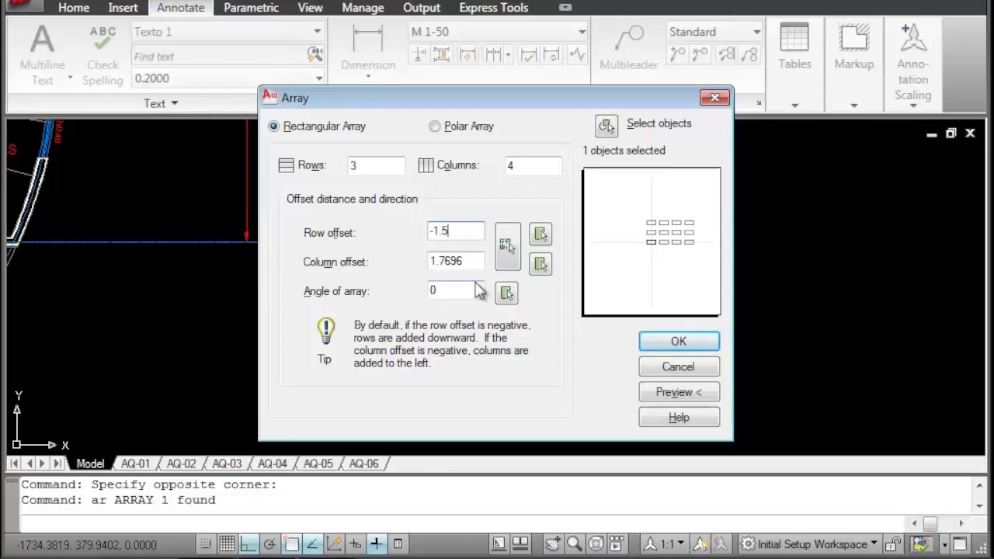
left_click(474, 290)
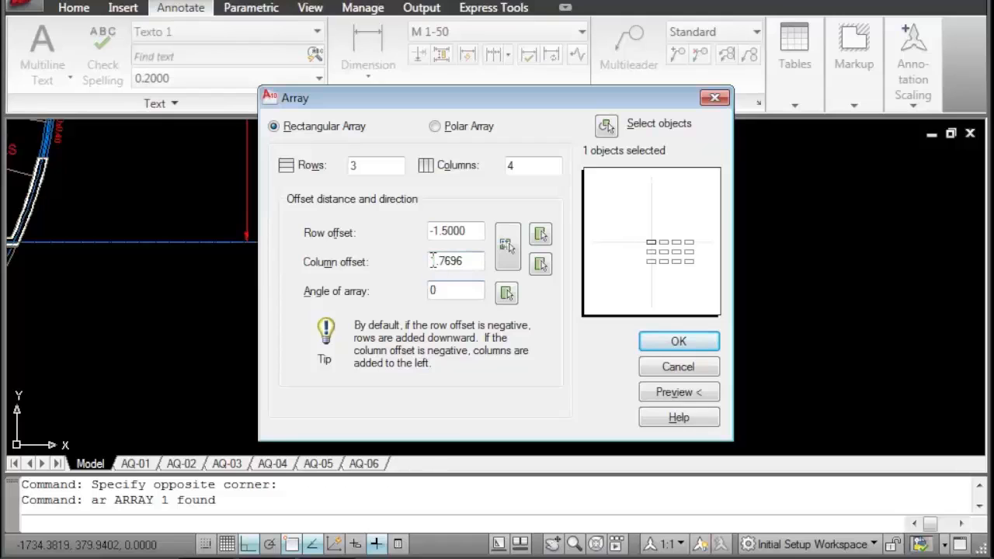
left_click_drag(475, 261, 395, 259)
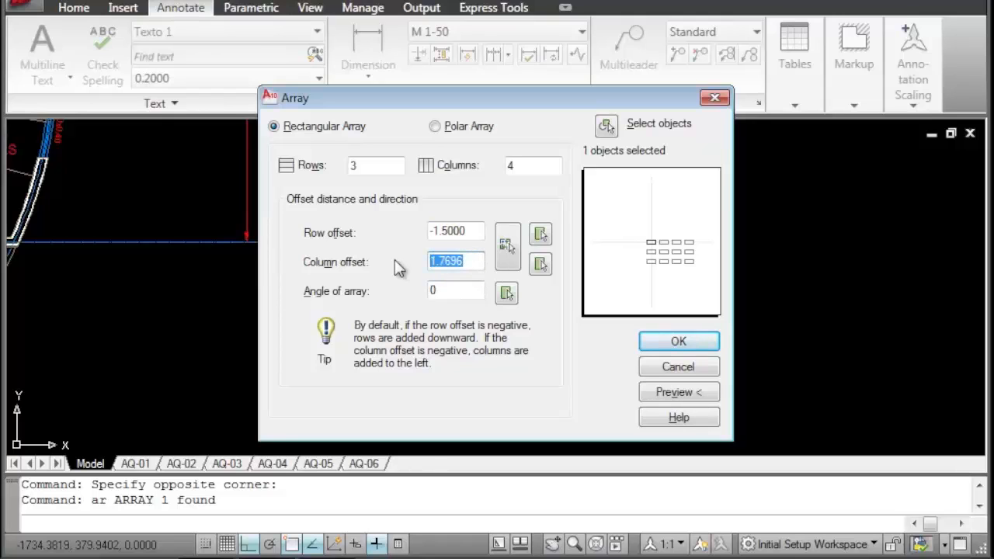
type("-1.2")
left_click(668, 392)
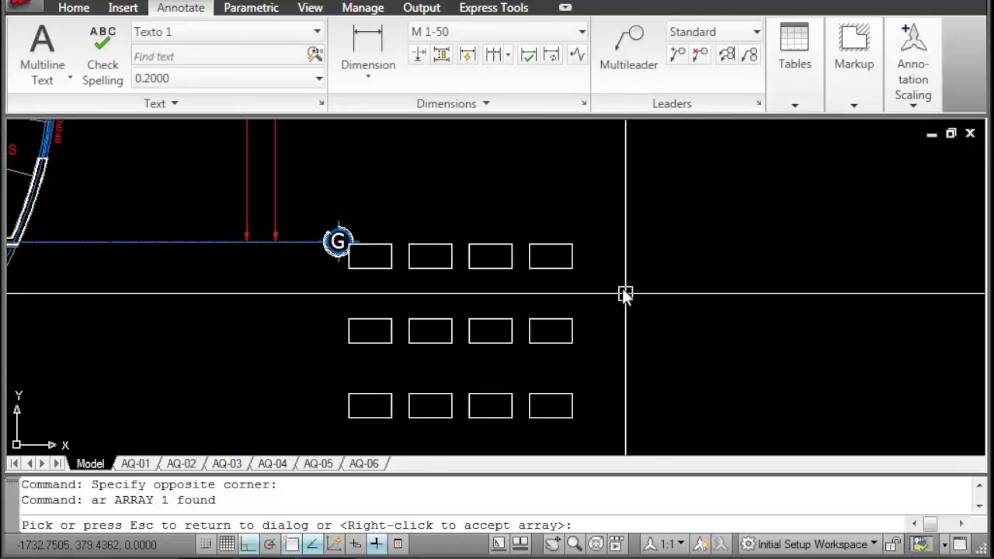
left_click(540, 268)
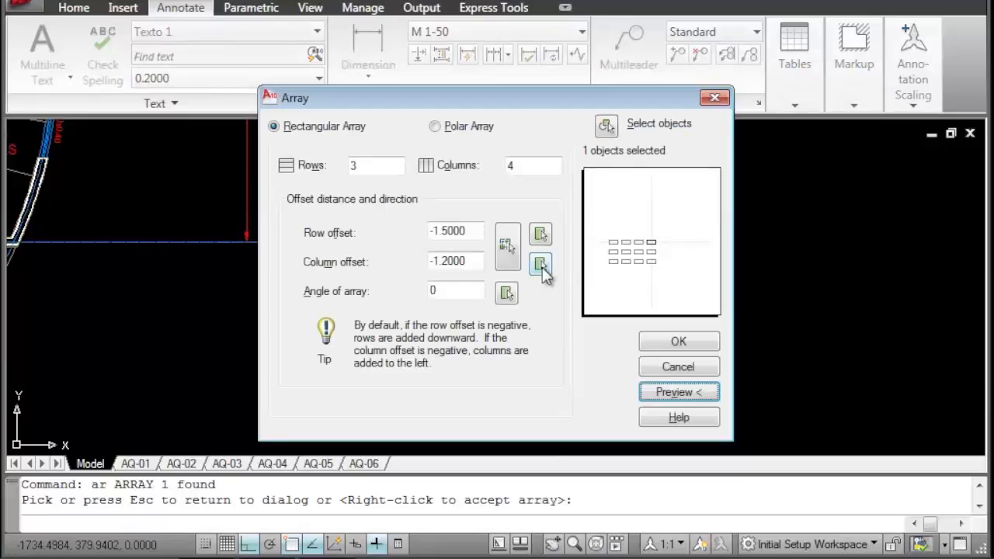
- Set the array angle to 30 and preview the rotated array
left_click_drag(447, 294, 413, 289)
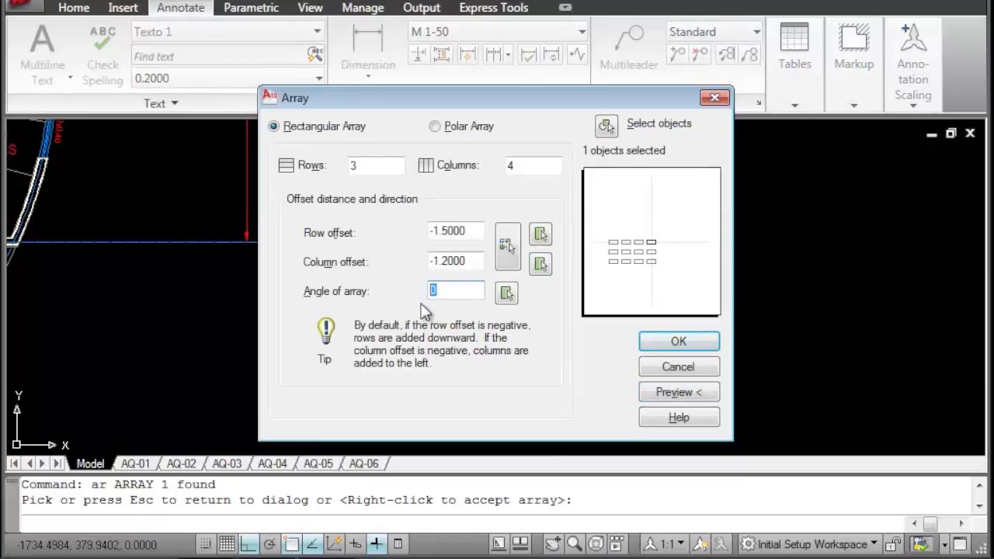
left_click(698, 394)
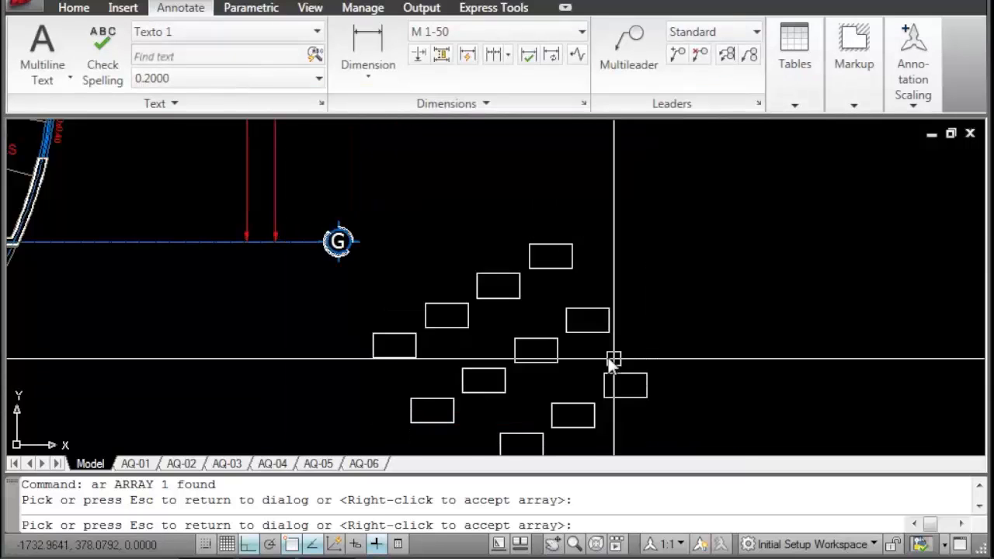
middle_click_drag(578, 331, 548, 264)
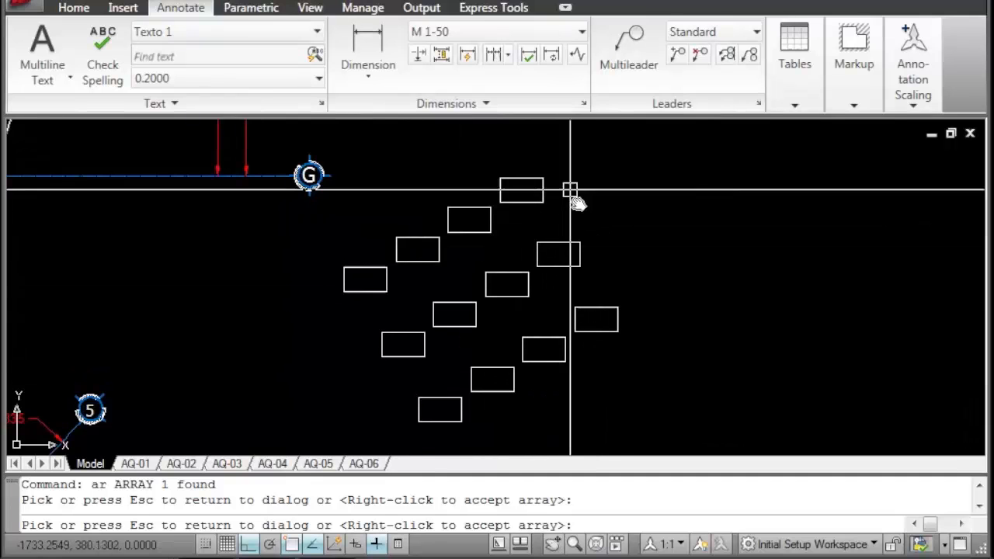
middle_click_drag(606, 318, 485, 365)
key("Escape")
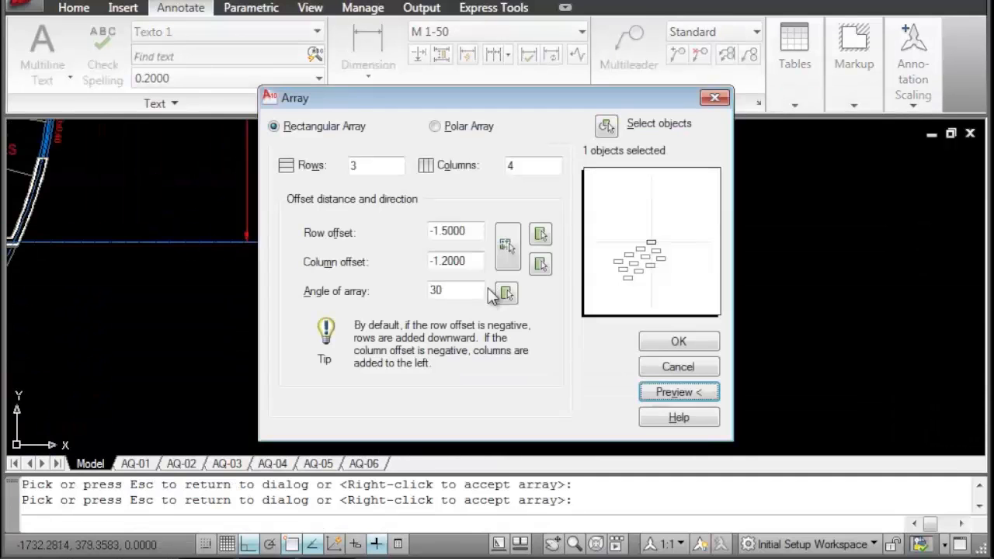
- Pick an array angle of 193 in the drawing from the rectangle's lower-right corner, with Ortho turned off
left_click(505, 292)
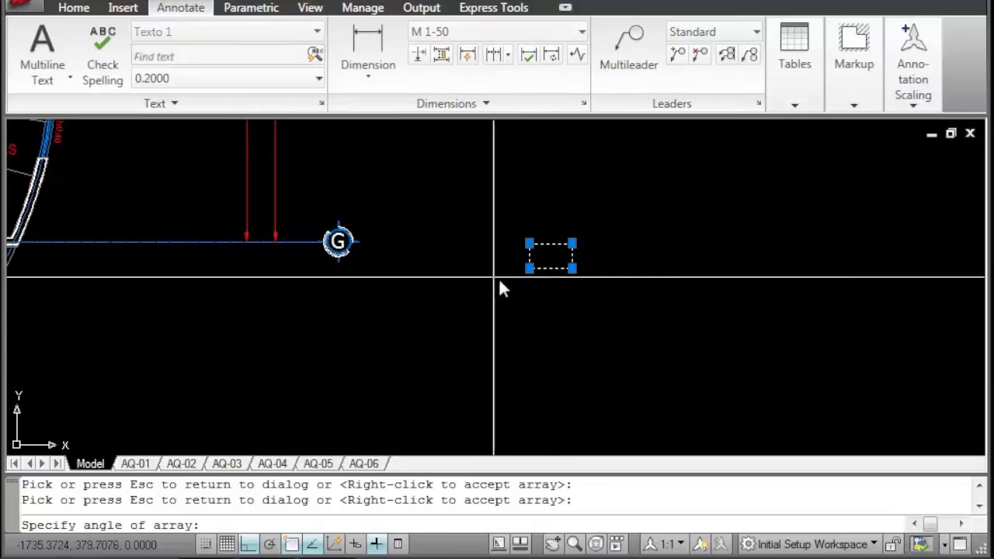
left_click(572, 268)
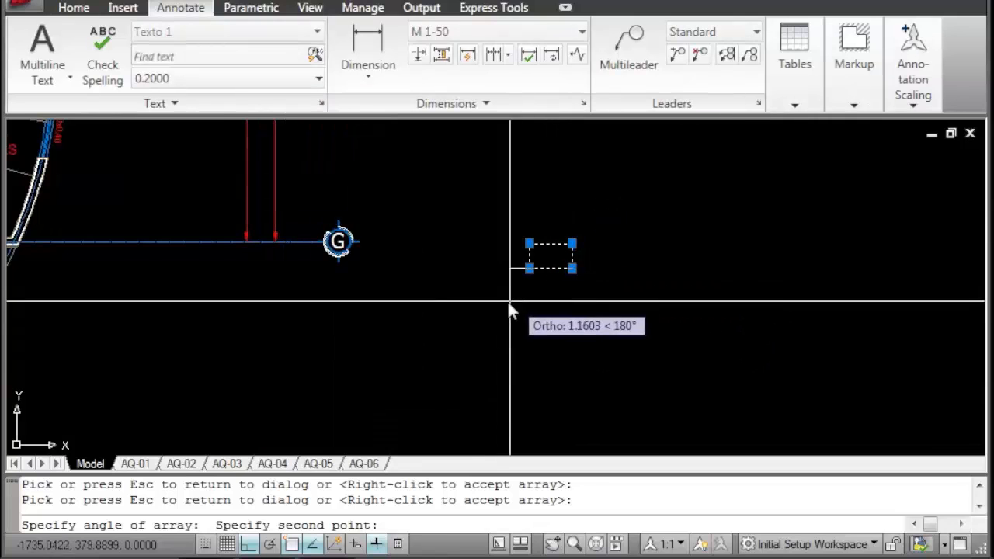
key("F8")
left_click(386, 310)
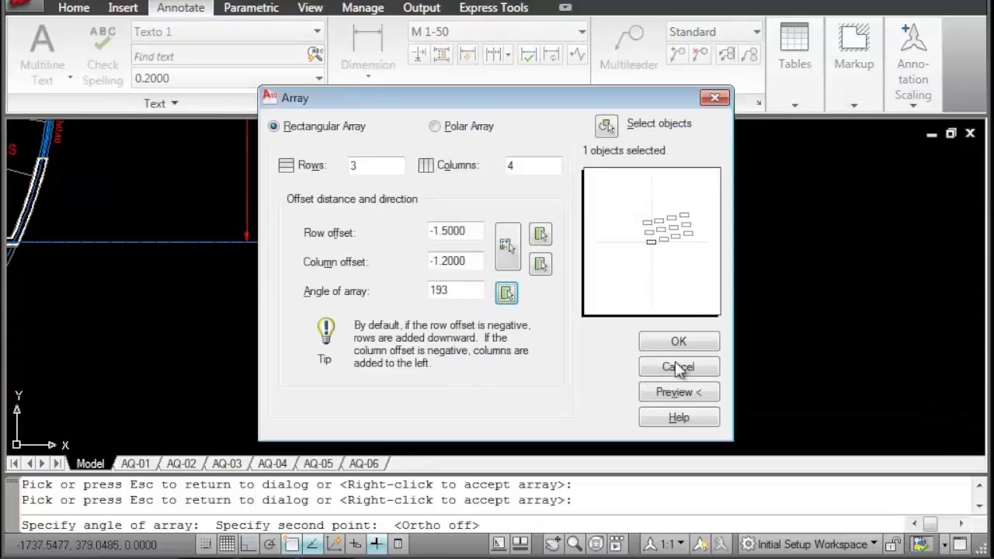
- Preview the array at the picked angle, then create it
left_click(678, 392)
middle_click_drag(571, 256, 419, 371)
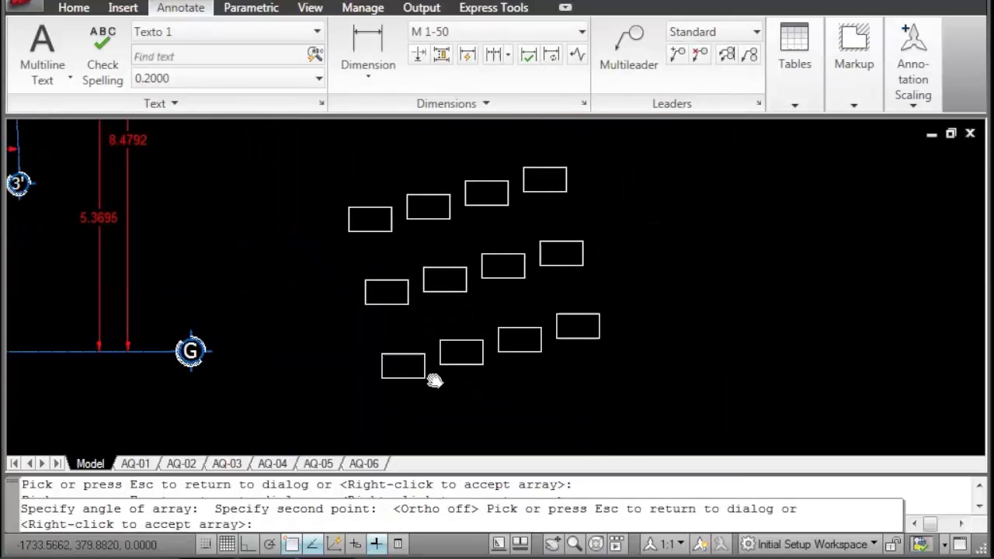
left_click(543, 277)
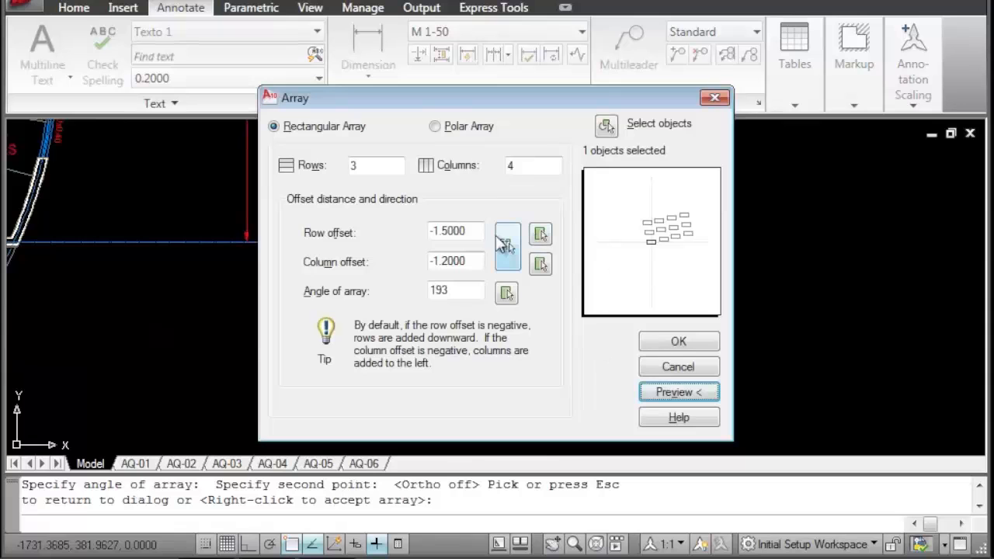
left_click(676, 343)
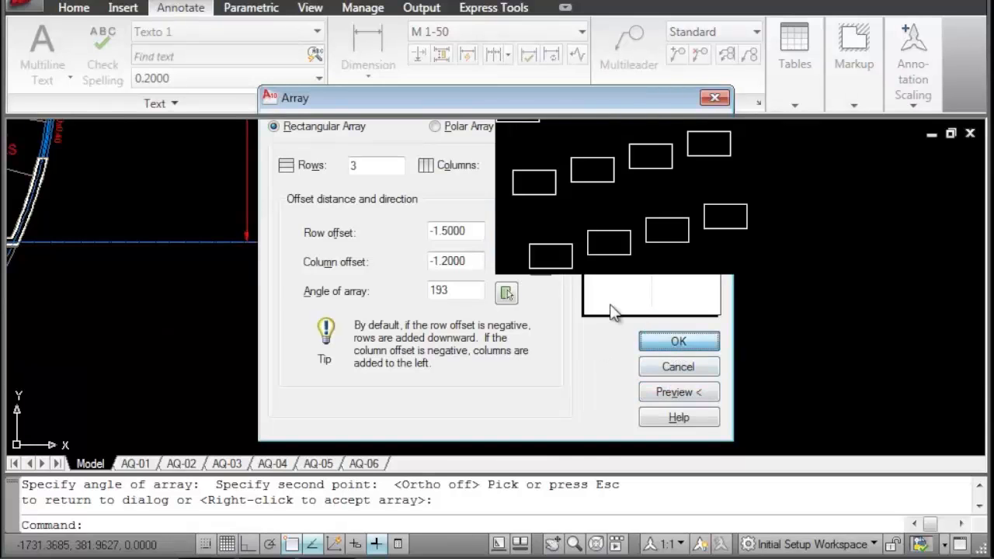
- Copy the upper array's top-right rectangle about 5.5 units right and 2.2 units down into the empty area
scroll(599, 287, "down", 6)
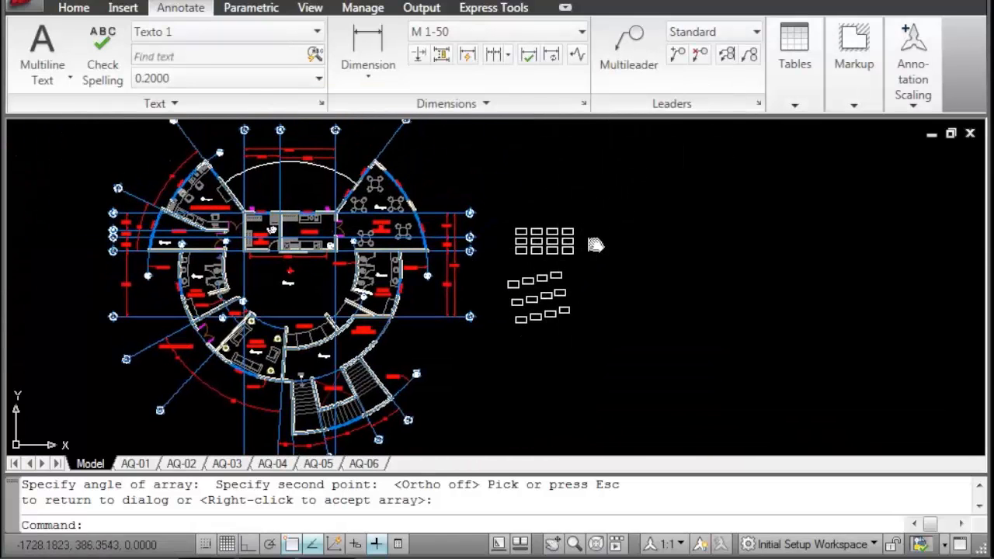
scroll(664, 256, "up", 6)
left_click(416, 221)
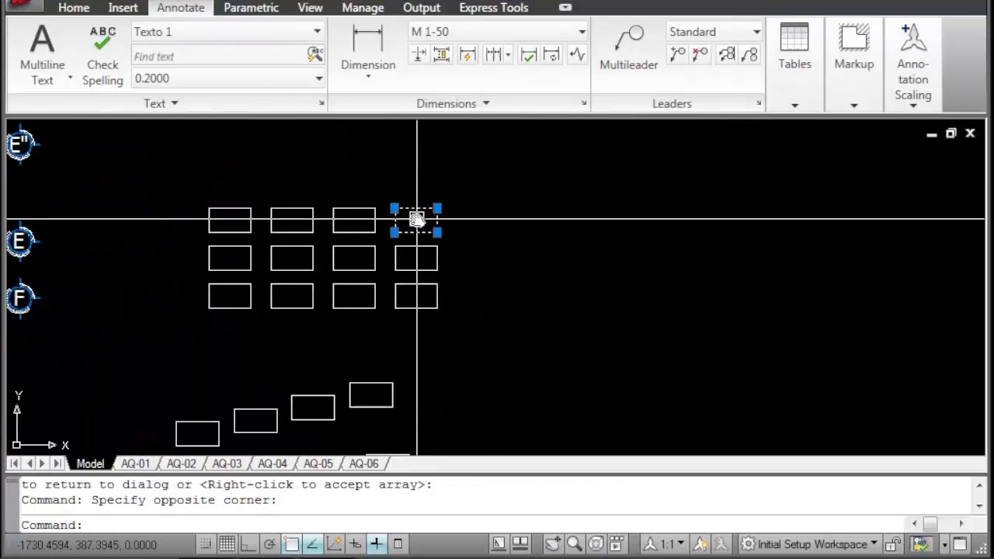
type("co")
key("Return")
left_click(416, 221)
left_click(688, 331)
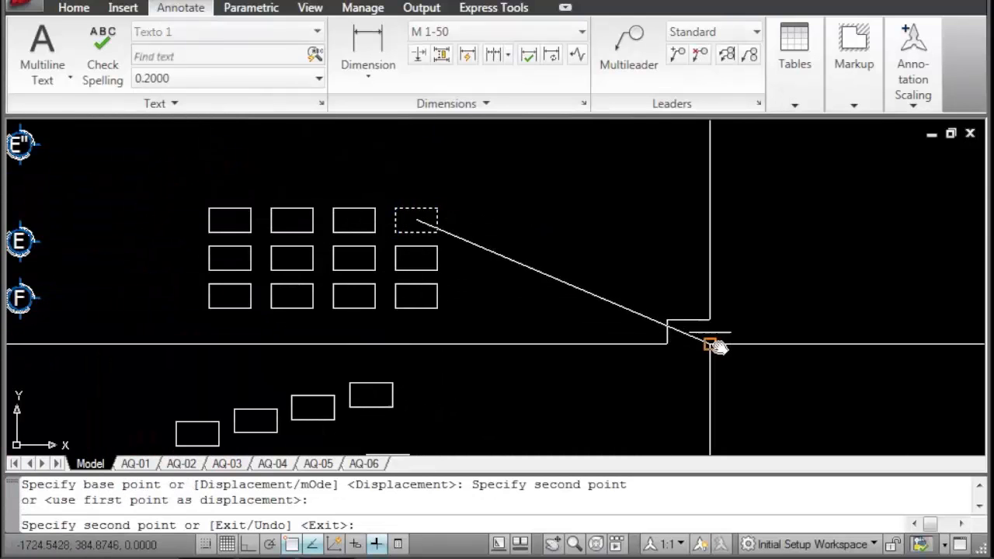
middle_click_drag(710, 344, 493, 291)
key("Escape")
- Start a polar array of the copied rectangle and pick its center point about 1.7 units below the rectangle
scroll(493, 291, "up", 2)
left_click(514, 218)
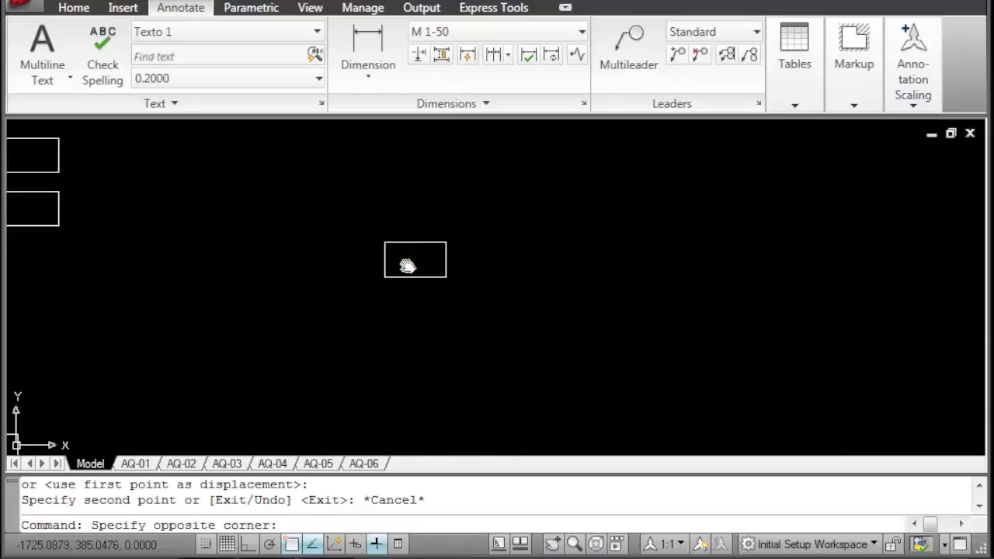
left_click(407, 268)
middle_click_drag(410, 280, 440, 334)
type("ar")
key("Return")
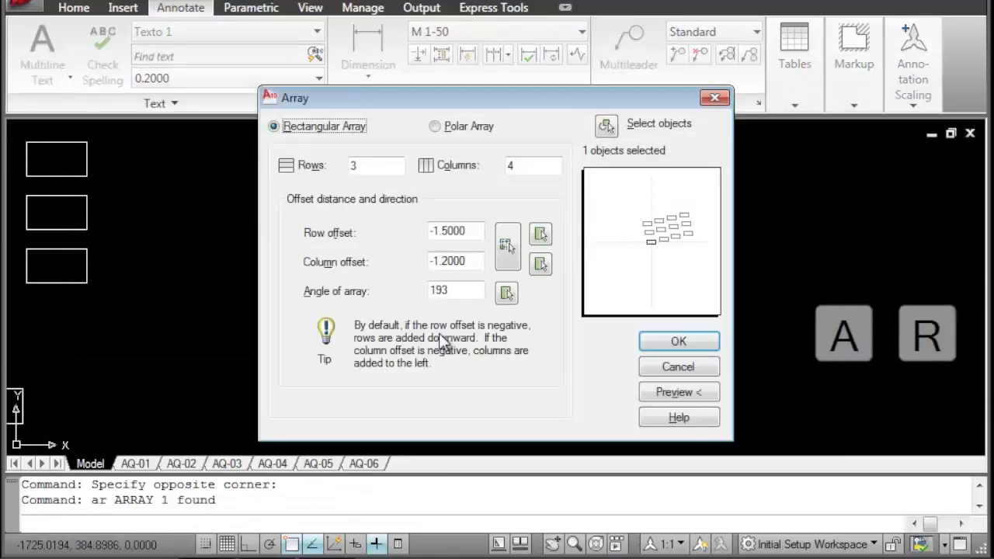
left_click(452, 129)
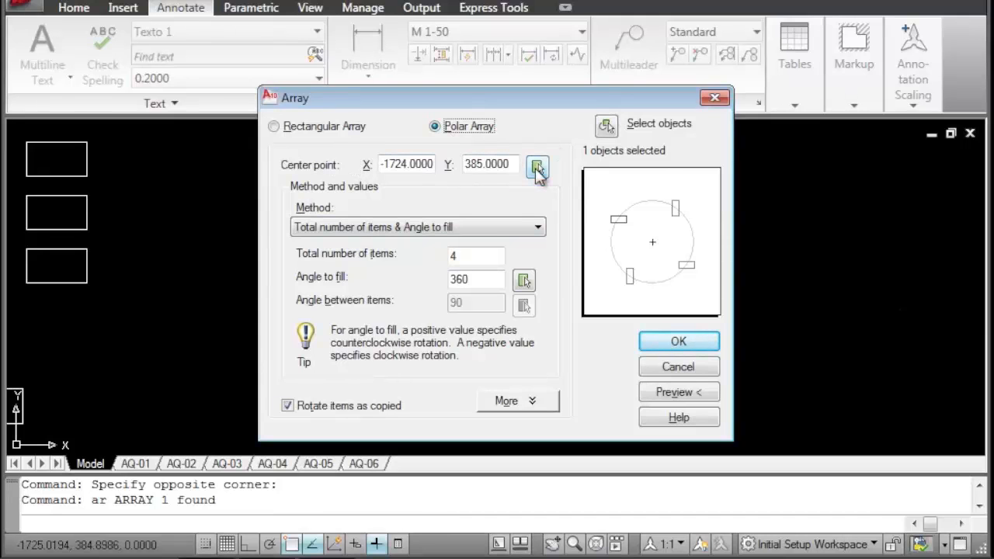
left_click(543, 169)
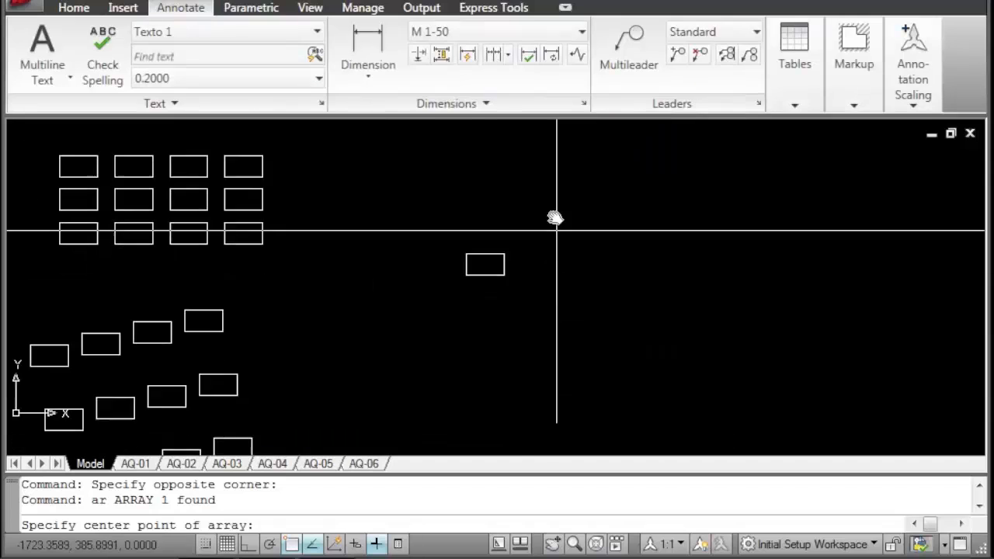
left_click(509, 313)
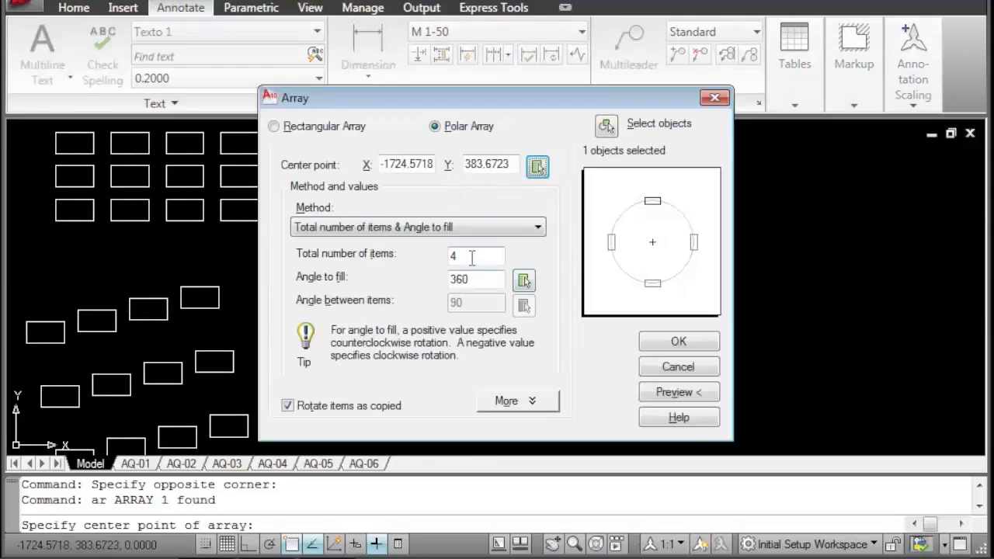
- Set the polar array to 5 items filling 360 degrees and preview it
left_click_drag(472, 258, 442, 258)
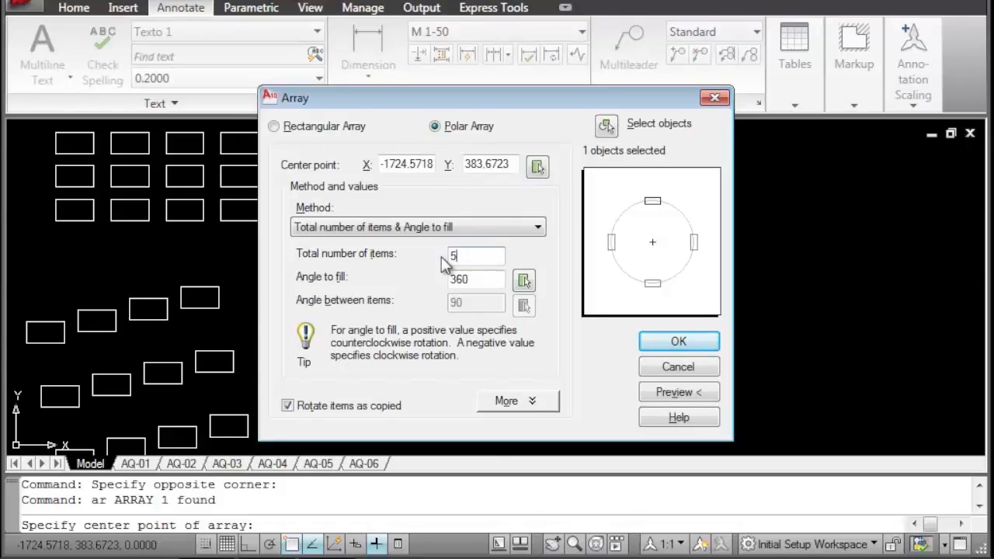
left_click(473, 280)
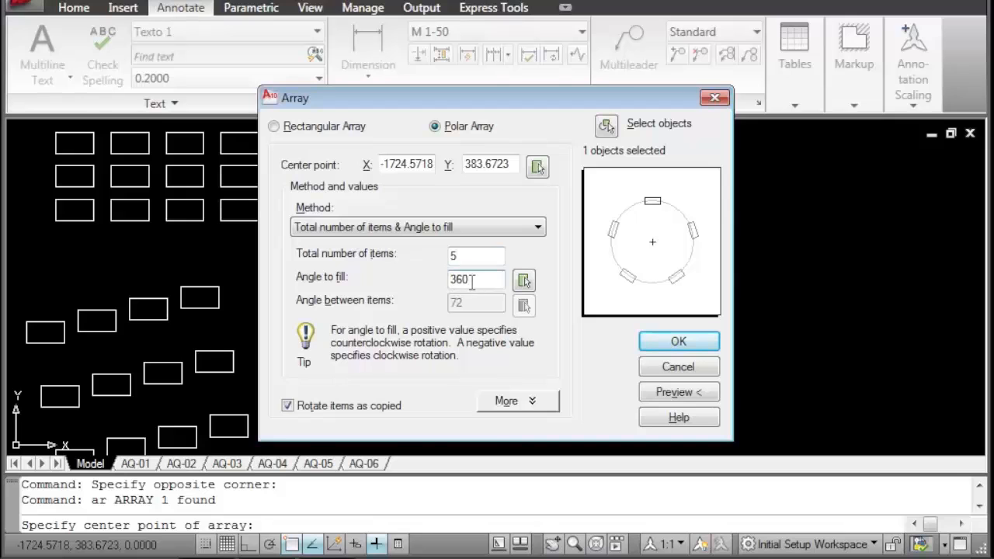
left_click(672, 396)
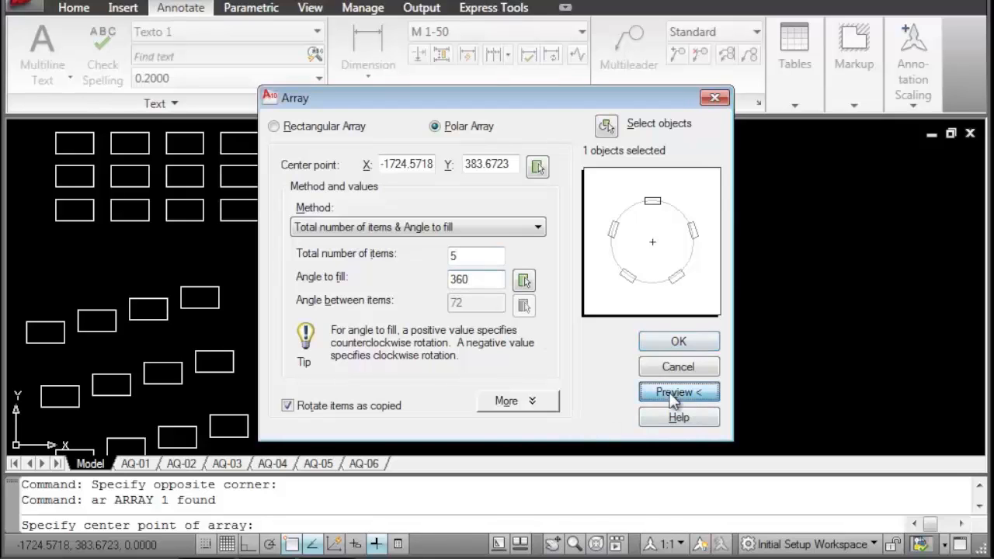
scroll(455, 264, "up", 3)
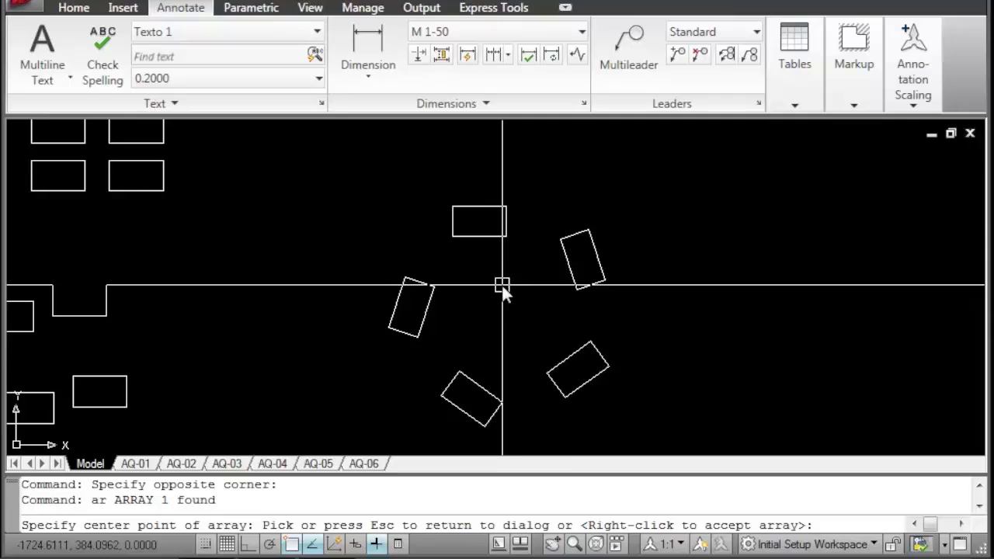
key("Escape")
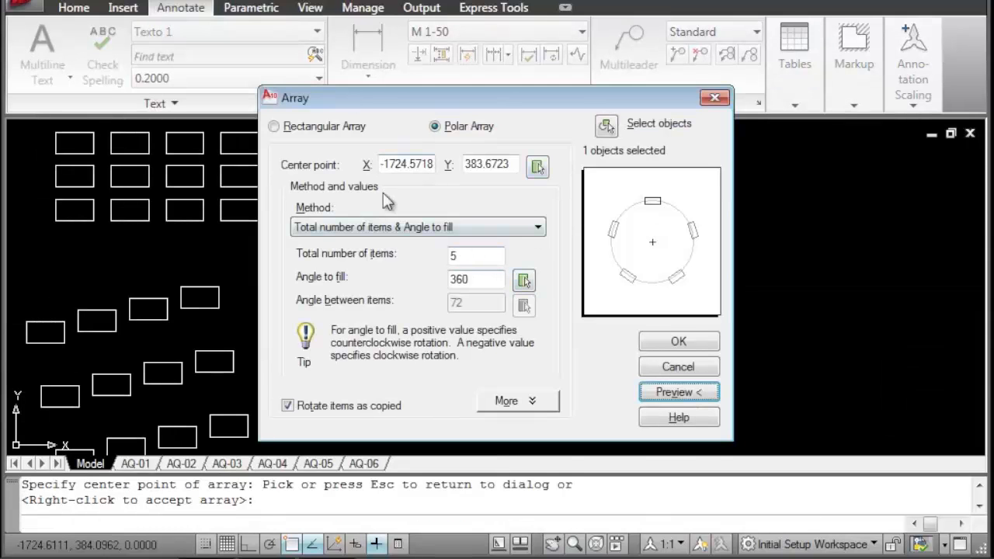
- Set the polar array to 10 items filling 180 degrees and preview the half circle
left_click_drag(477, 260, 438, 254)
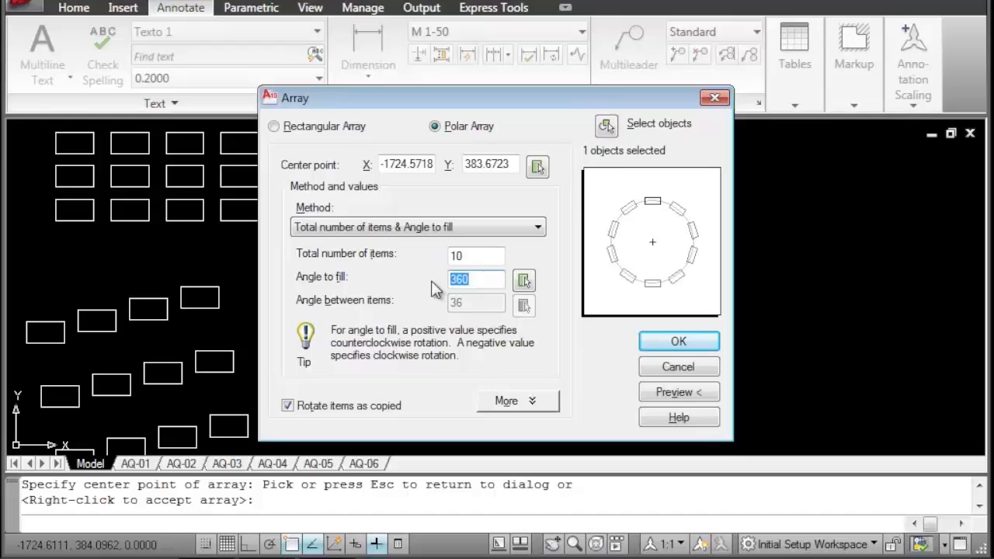
type("180")
left_click(678, 392)
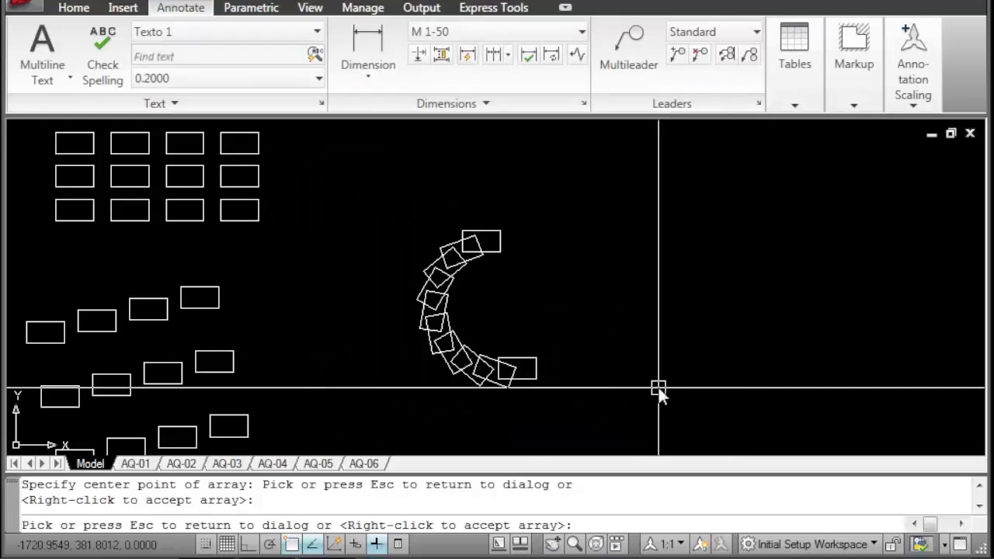
scroll(489, 394, "up", 3)
middle_click_drag(395, 226, 392, 333)
scroll(382, 299, "down", 2)
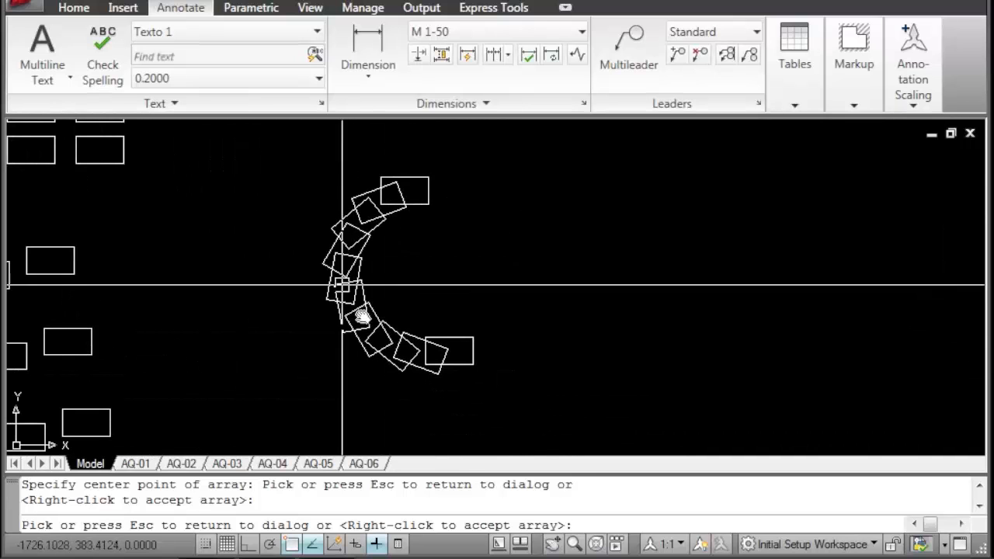
key("Escape")
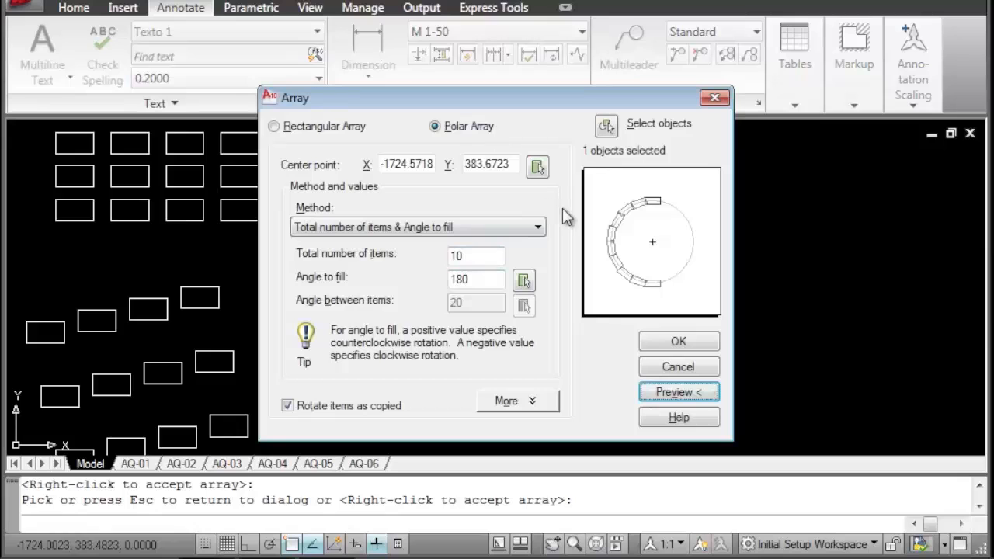
- Stop the items from rotating as they are copied and preview the polar array
left_click(541, 405)
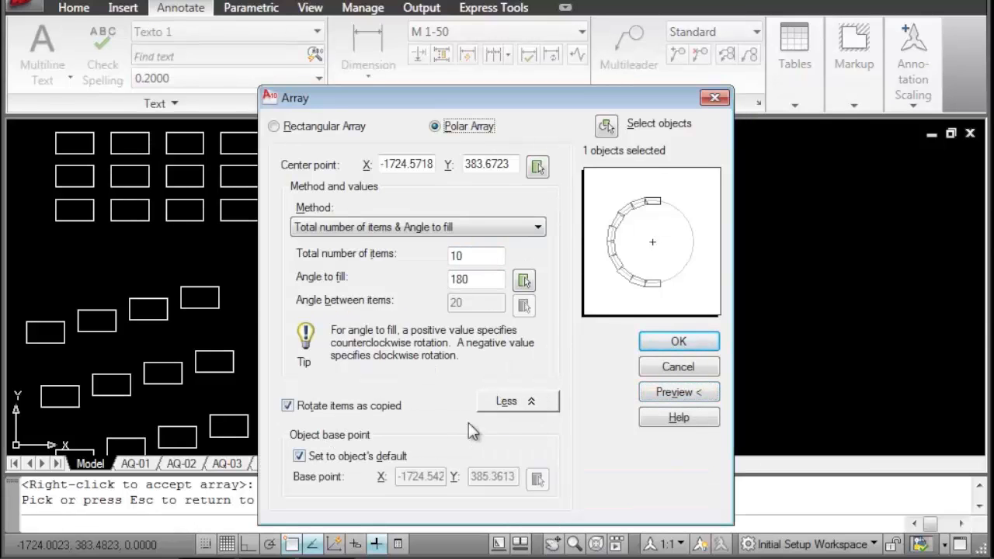
left_click(288, 406)
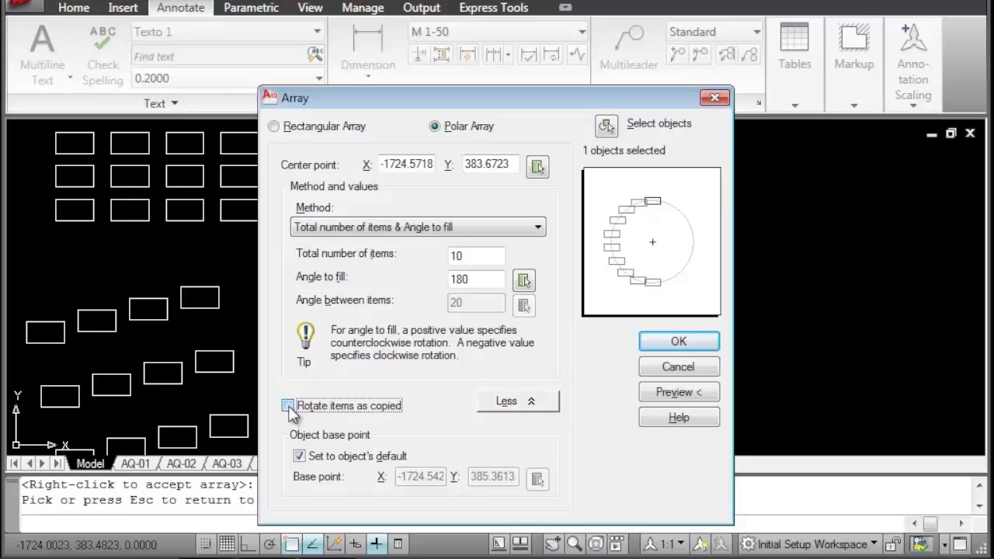
left_click(672, 392)
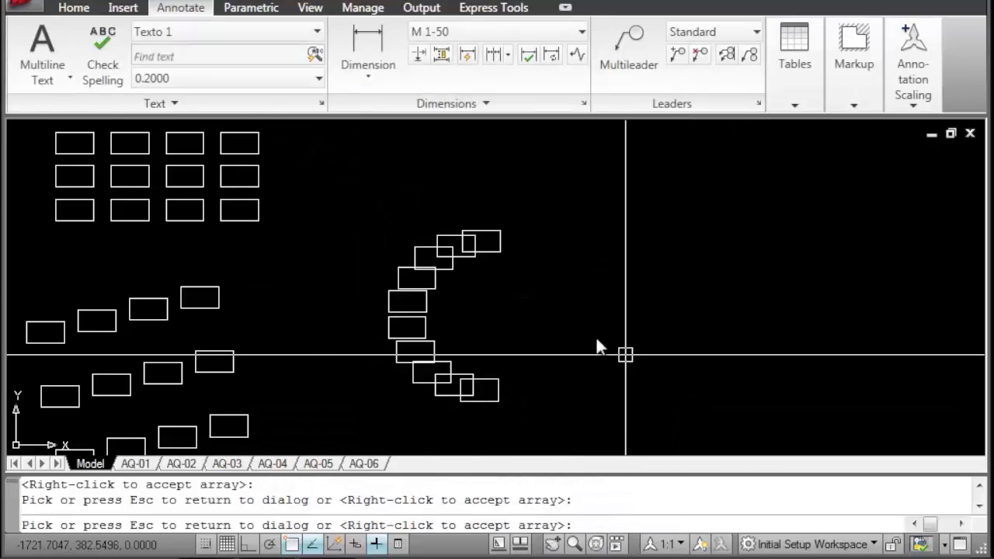
scroll(472, 258, "up", 2)
middle_click_drag(472, 258, 467, 216)
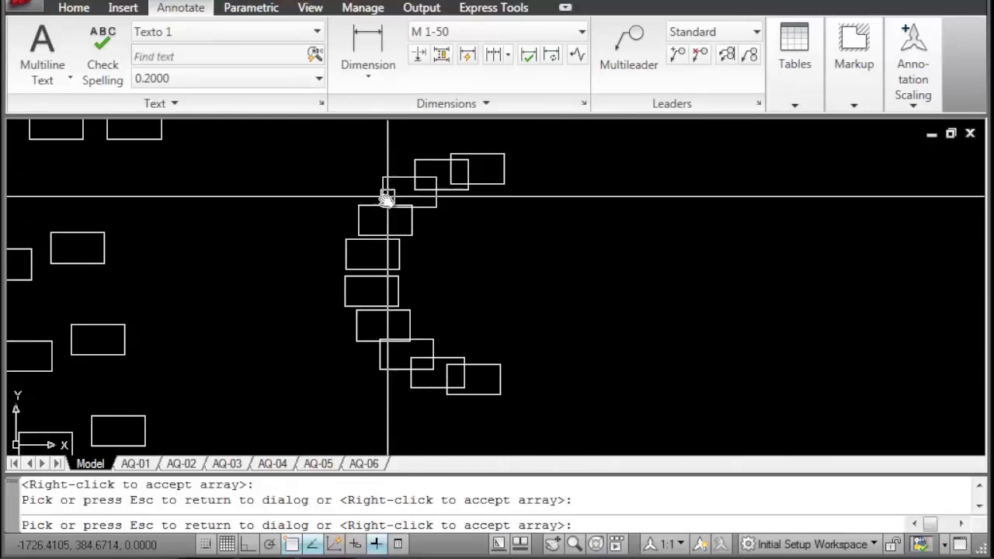
key("Escape")
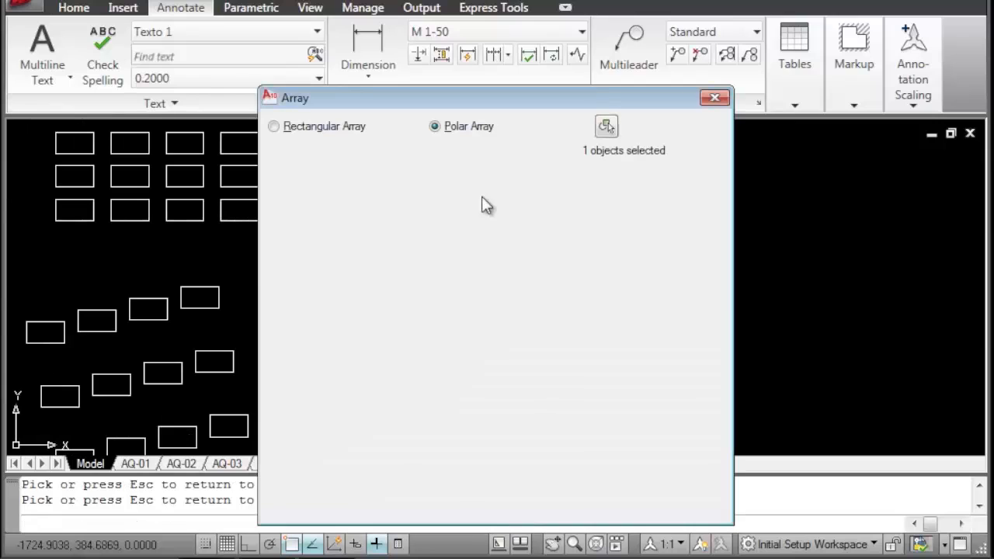
- Set the angle to fill to 360 and preview the array with unrotated items
left_click(467, 279)
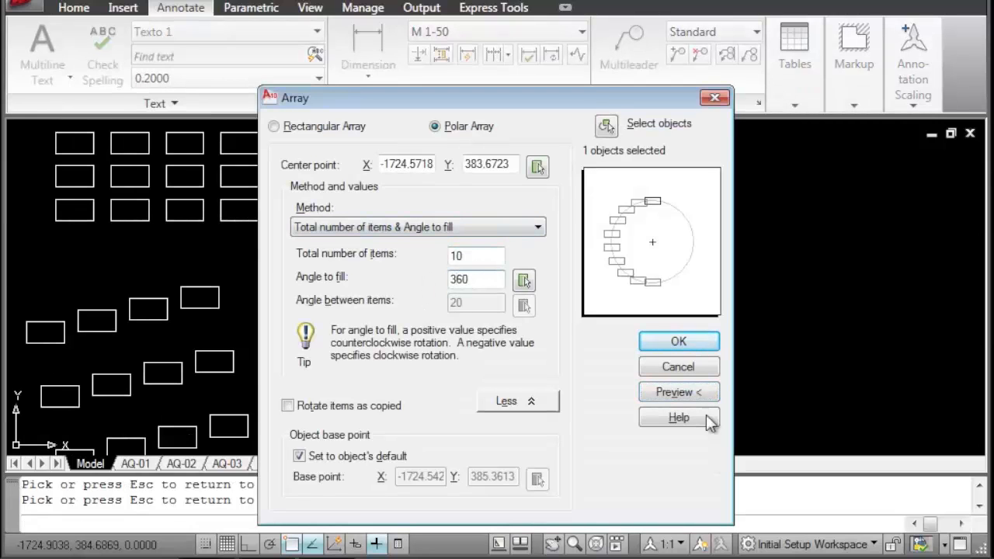
left_click(686, 388)
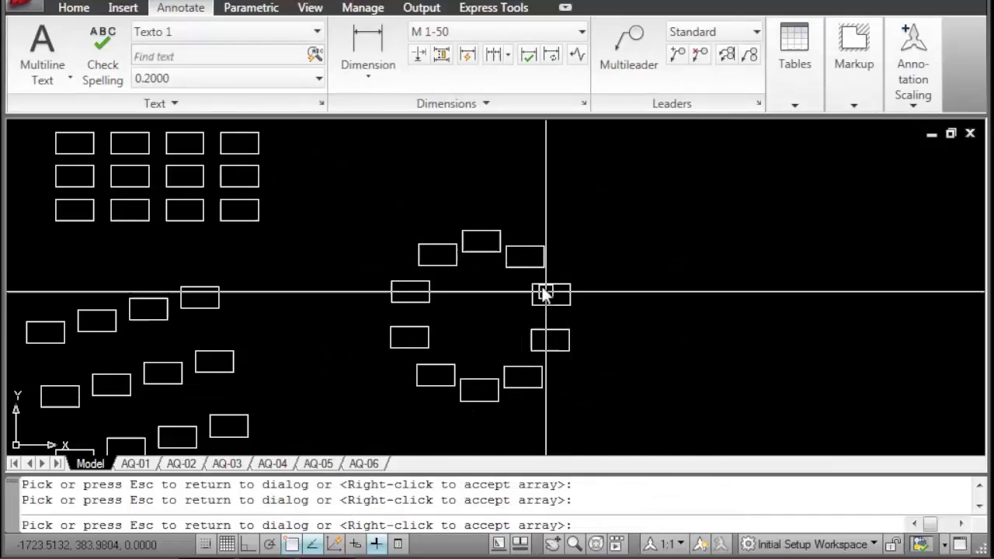
scroll(454, 295, "up", 2)
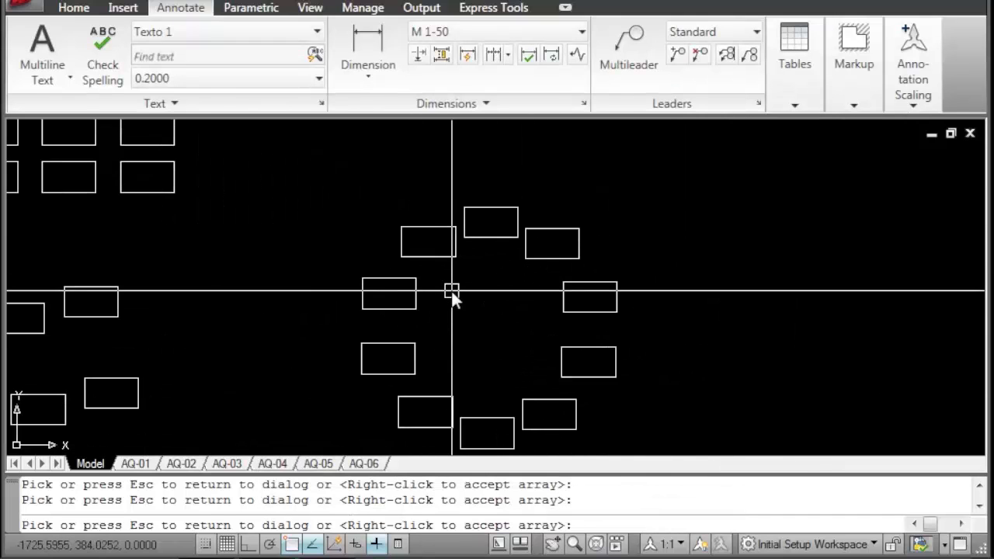
middle_click_drag(497, 266, 431, 330)
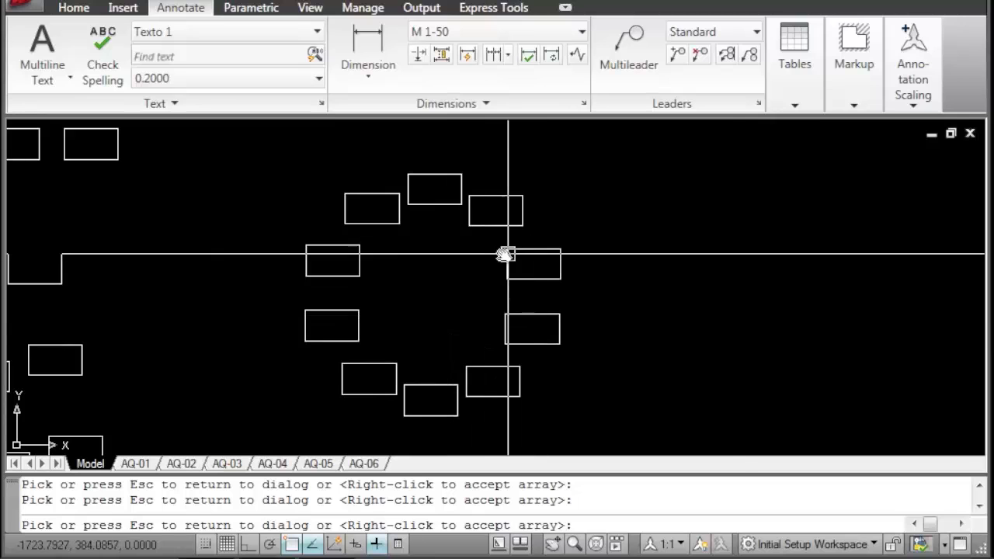
key("Escape")
- Review the available polar array methods, then cancel the rectangle's array
left_click(535, 227)
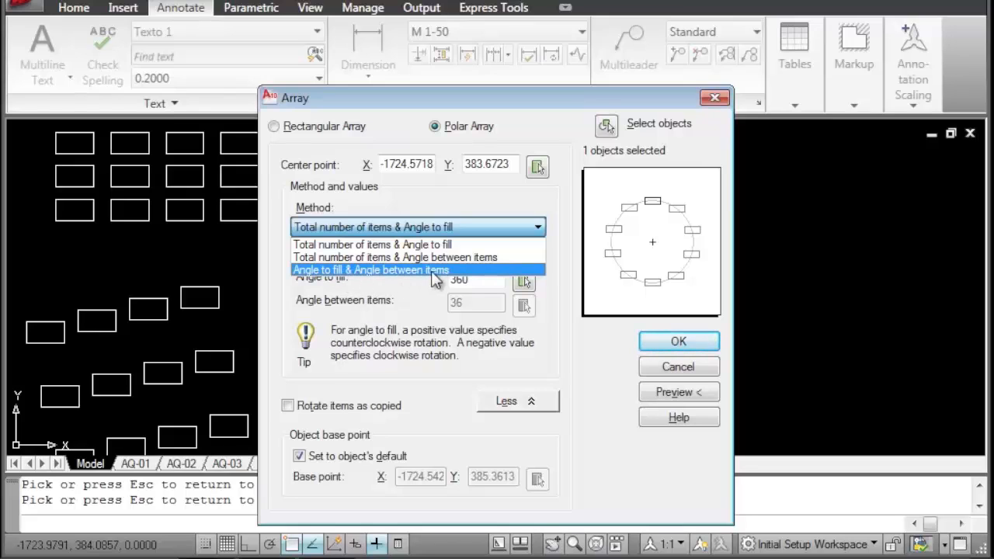
left_click(571, 253)
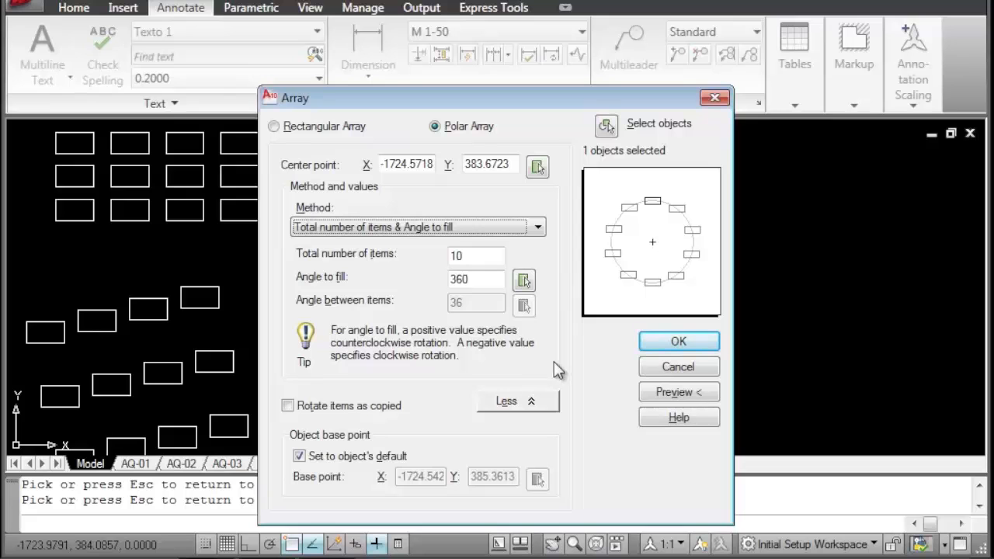
left_click(685, 368)
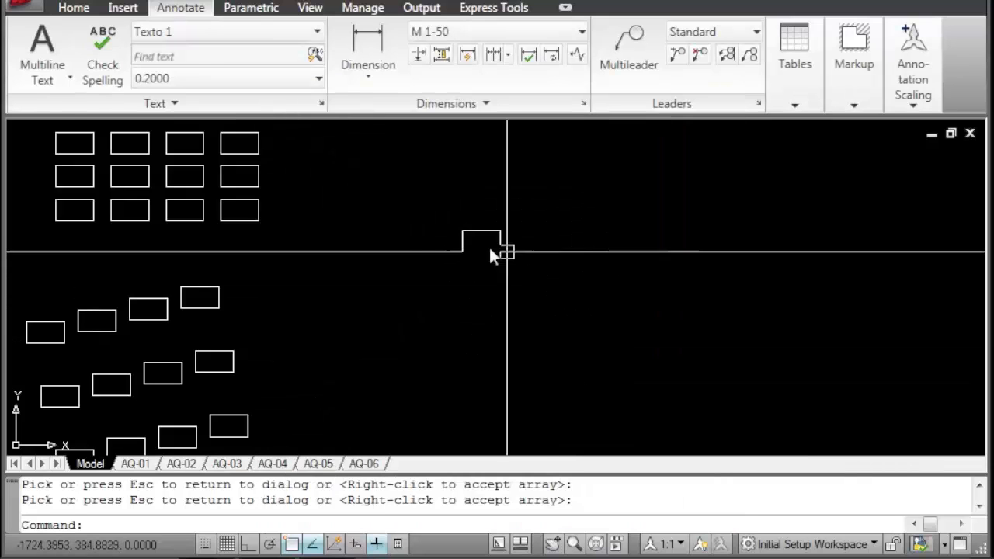
- Copy the uppermost four-chair round table in the dining room about 10 units right, into the empty area outside the building
scroll(768, 307, "down", 5)
scroll(534, 280, "up", 10)
left_click(548, 233)
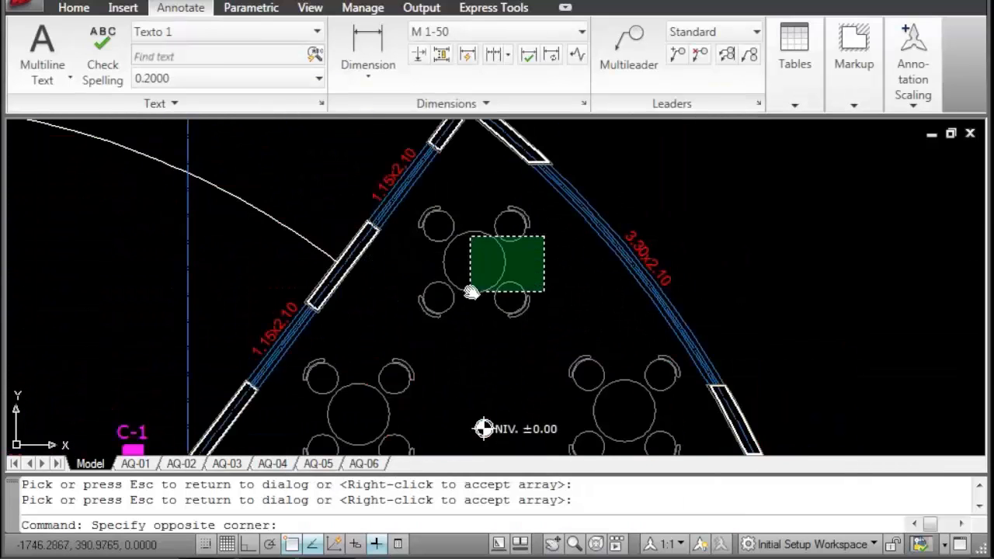
left_click(471, 288)
type("co")
key("Return")
left_click(463, 254)
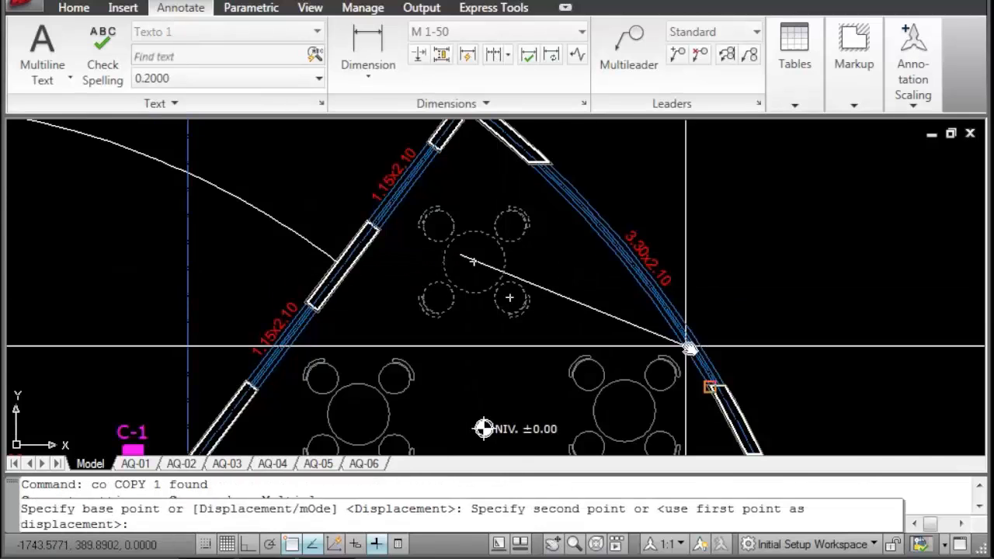
scroll(690, 348, "down", 2)
middle_click_drag(690, 348, 148, 282)
left_click(551, 219)
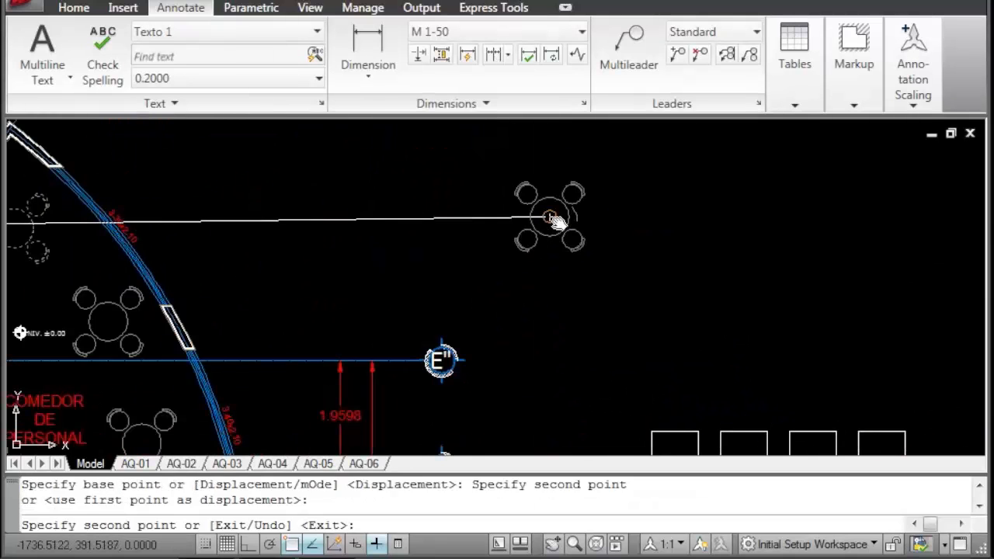
key("Escape")
- Explode the copied table-and-chairs block into separate objects
type("x")
key("Return")
left_click(572, 196)
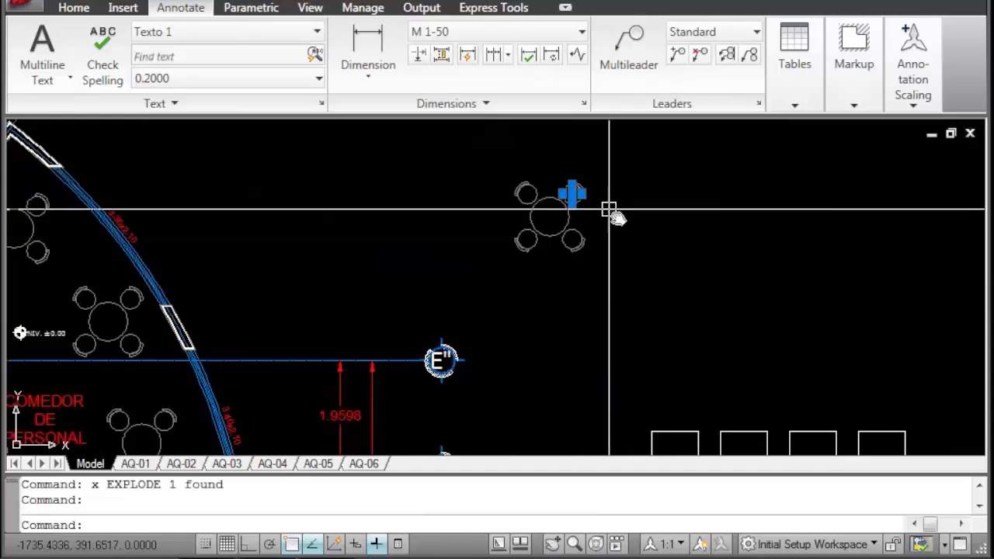
scroll(610, 211, "up", 5)
key("Escape")
- Erase the upper-right chair and both lower chairs of the copied set, keeping the round table and upper-left chair
left_click(423, 163)
left_click(519, 250)
type("e")
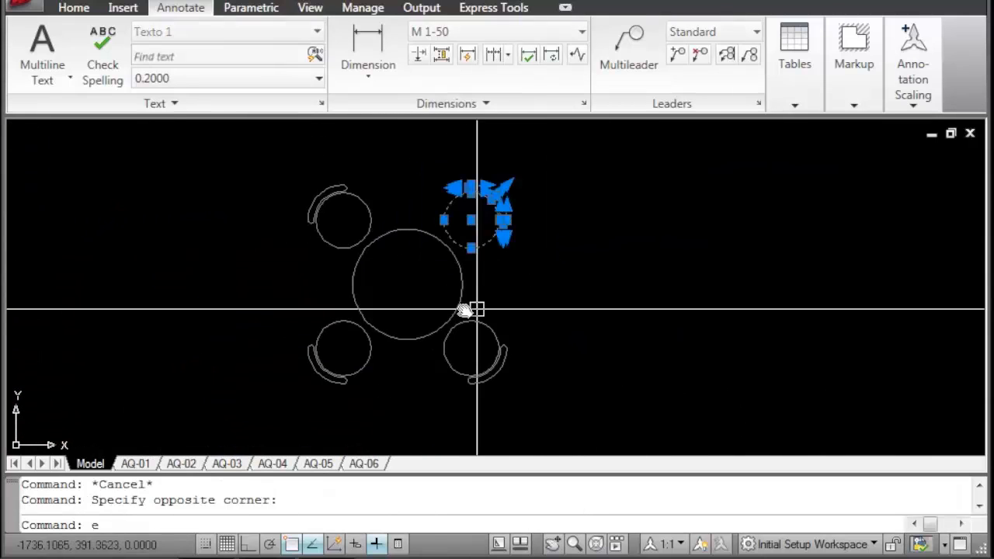
key("Return")
left_click(253, 281)
left_click(536, 417)
type("e")
key("Return")
key("Escape")
- Set up a polar array of the remaining chair, centred on the middle of the copied round table
scroll(355, 210, "up", 2)
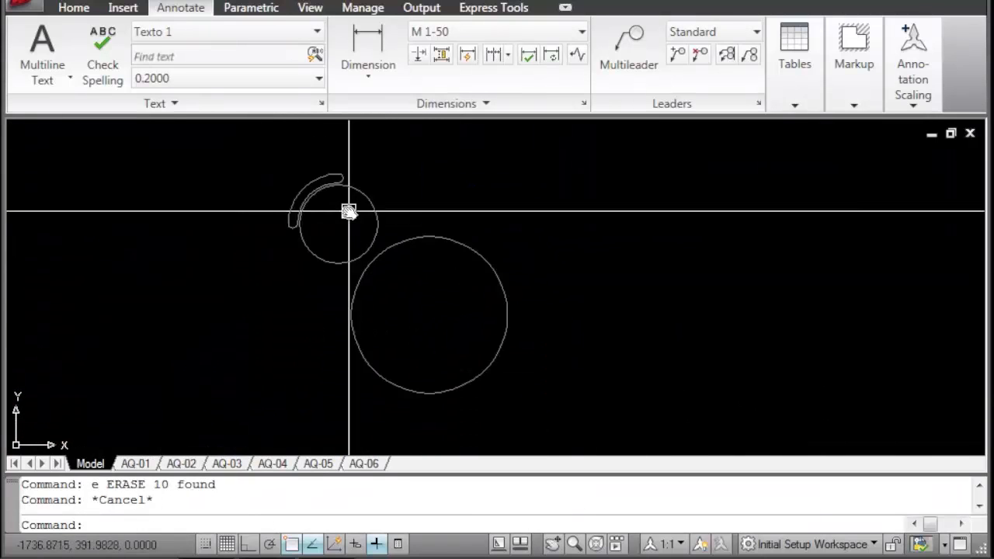
middle_click_drag(349, 245, 404, 253)
left_click(291, 156)
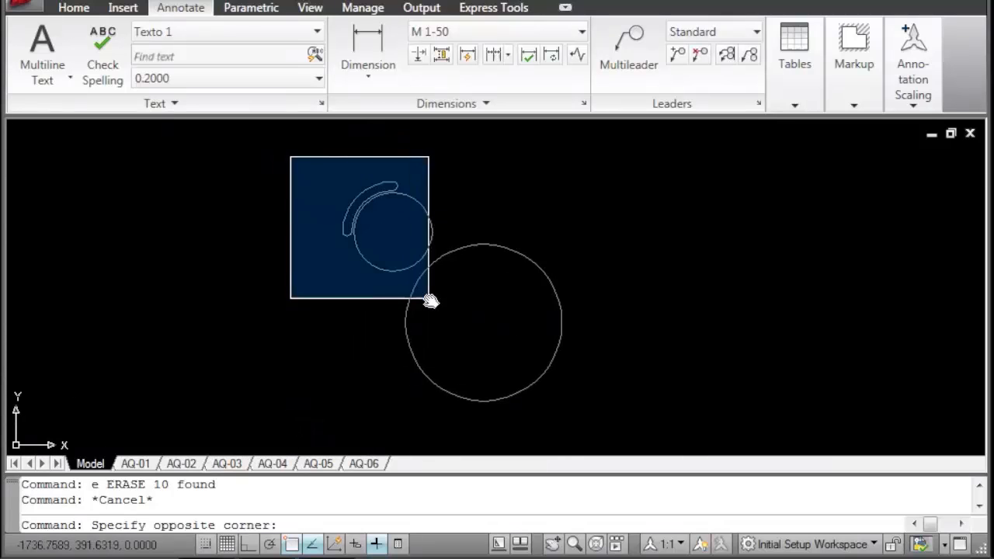
left_click(430, 300)
middle_click_drag(474, 313, 388, 314)
scroll(388, 314, "down", 2)
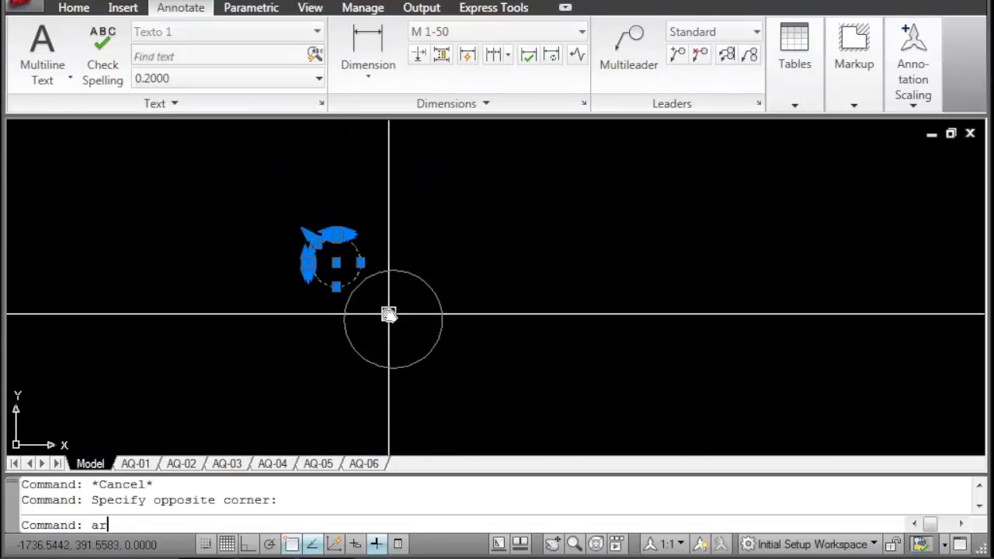
type("ar")
key("Return")
left_click(434, 127)
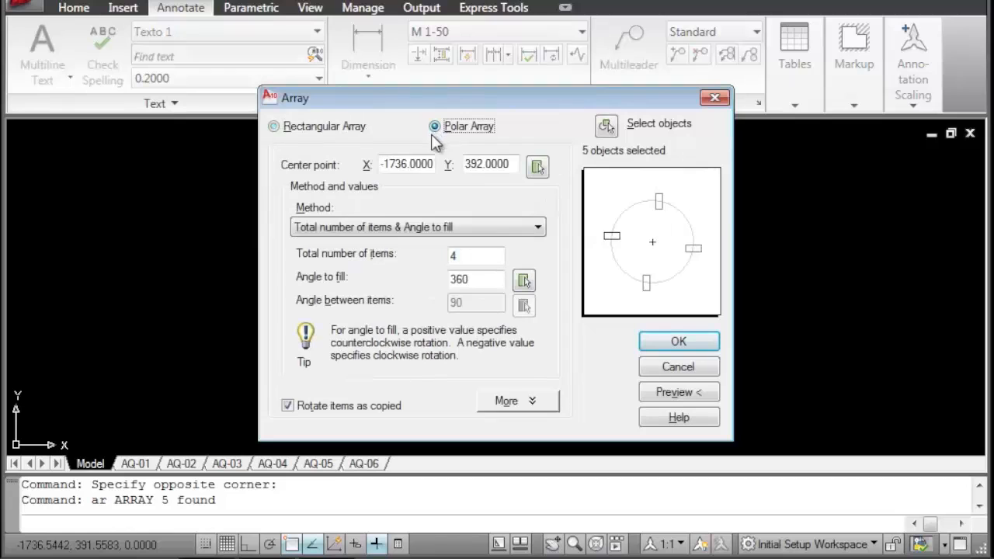
left_click(537, 165)
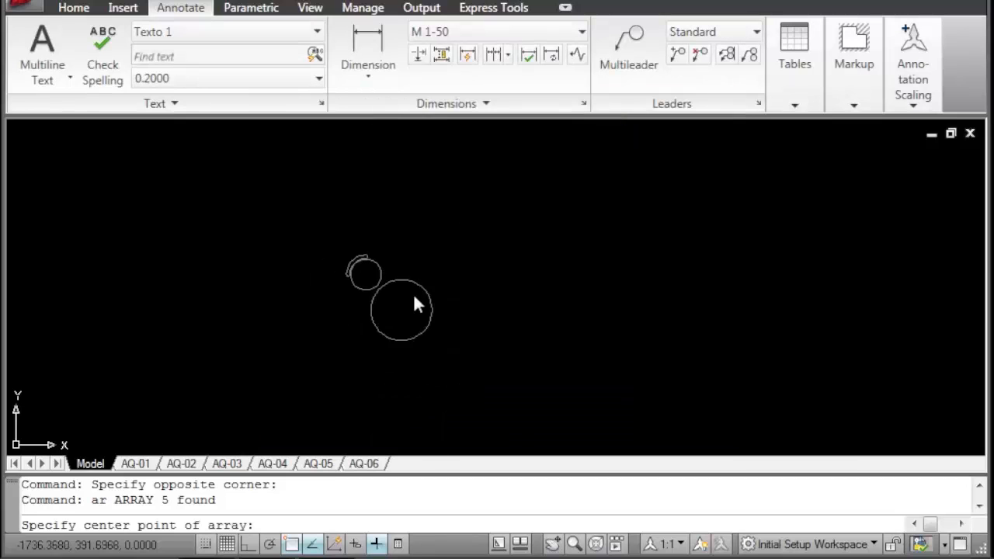
left_click(401, 309)
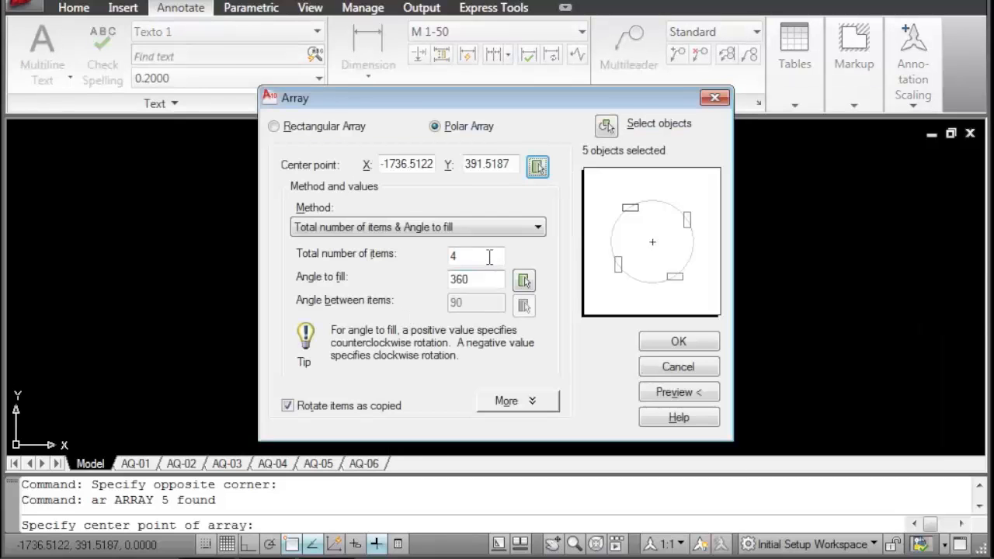
- Preview the polar array with 6 chairs filling 360 degrees around the table, then cancel the array
left_click_drag(489, 257, 440, 259)
type("6")
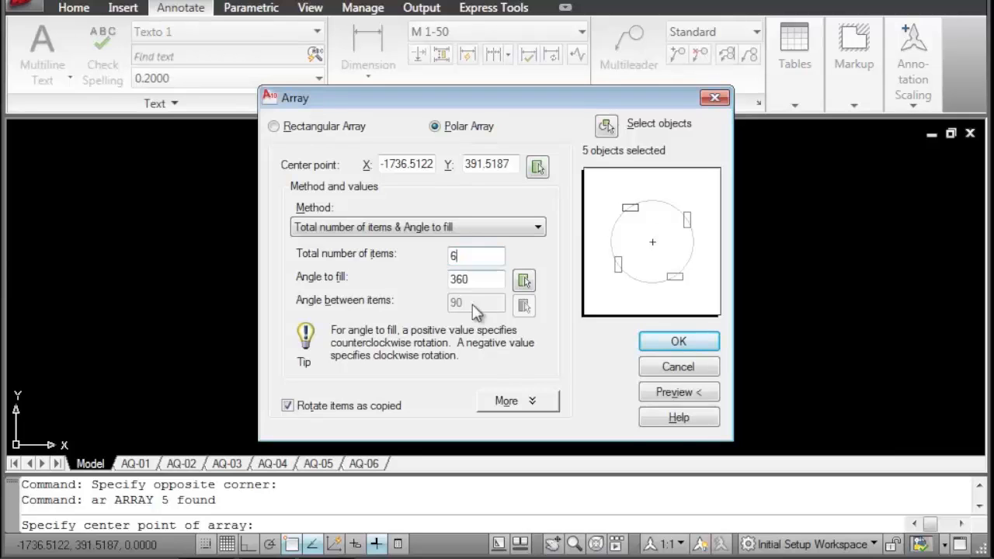
left_click(678, 396)
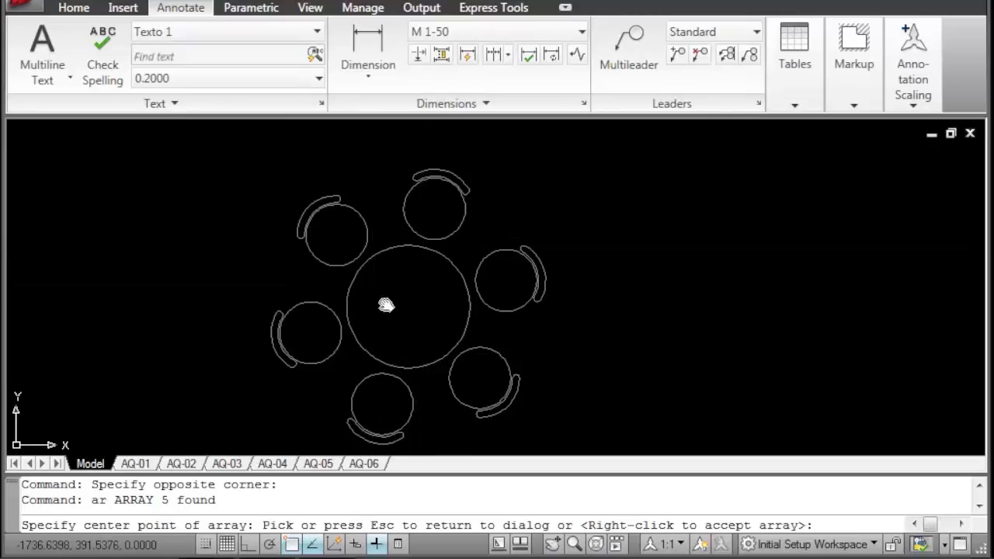
middle_click_drag(388, 304, 277, 276)
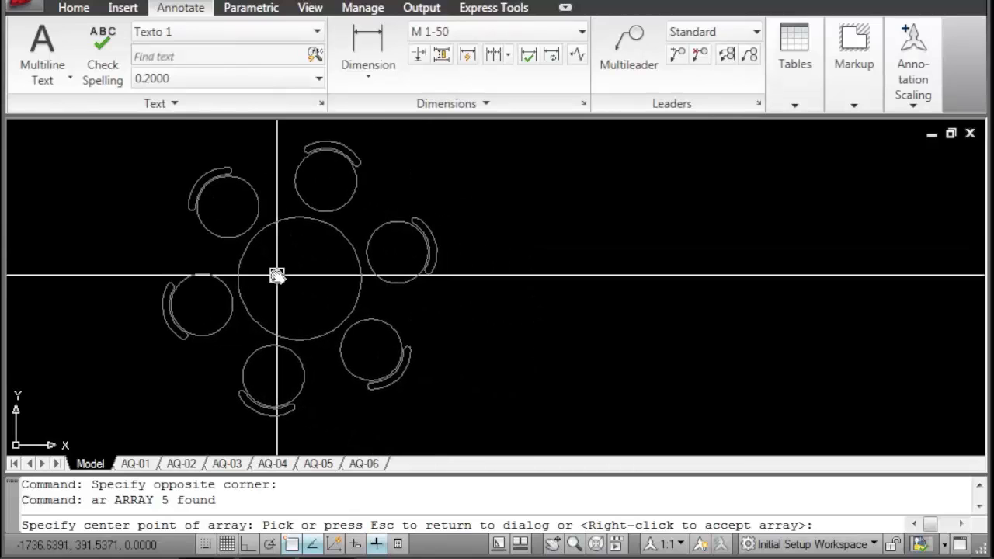
scroll(403, 295, "down", 7)
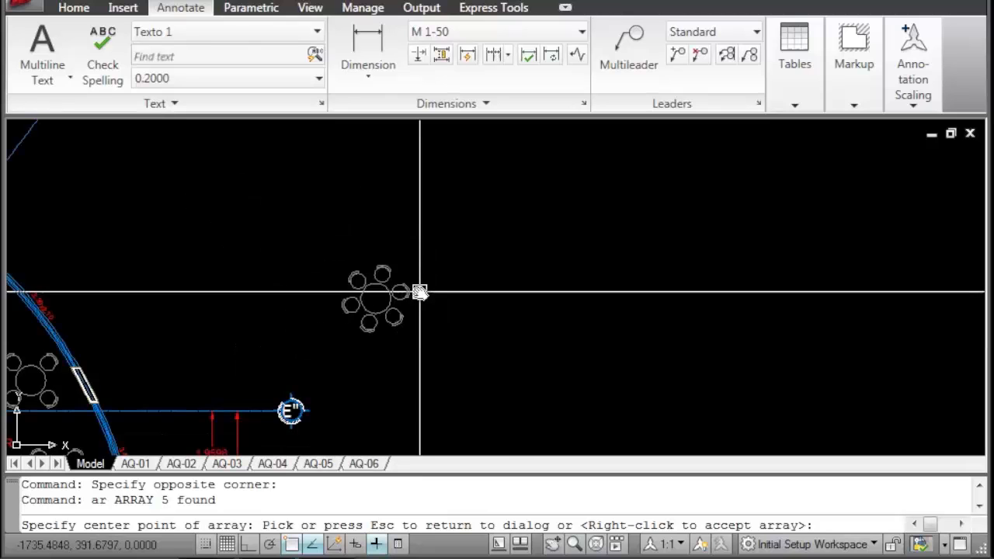
middle_click_drag(539, 339, 461, 249)
scroll(346, 233, "up", 1)
scroll(378, 292, "up", 3)
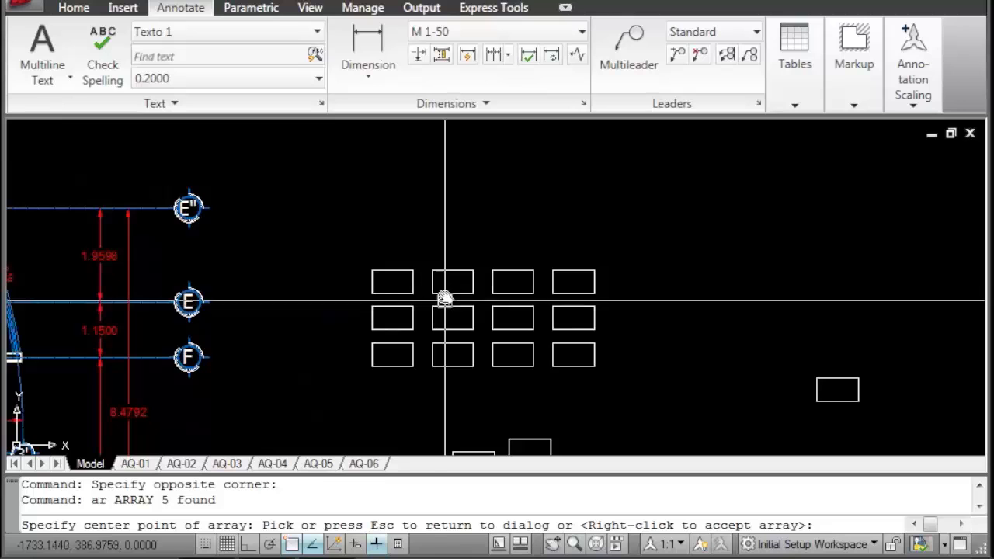
middle_click_drag(443, 295, 434, 381)
left_click(458, 320)
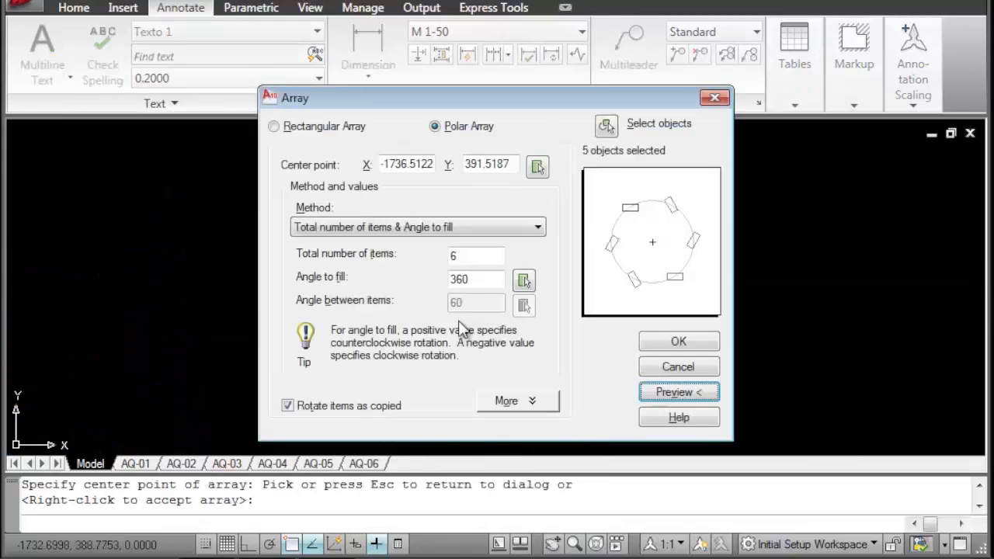
left_click(678, 366)
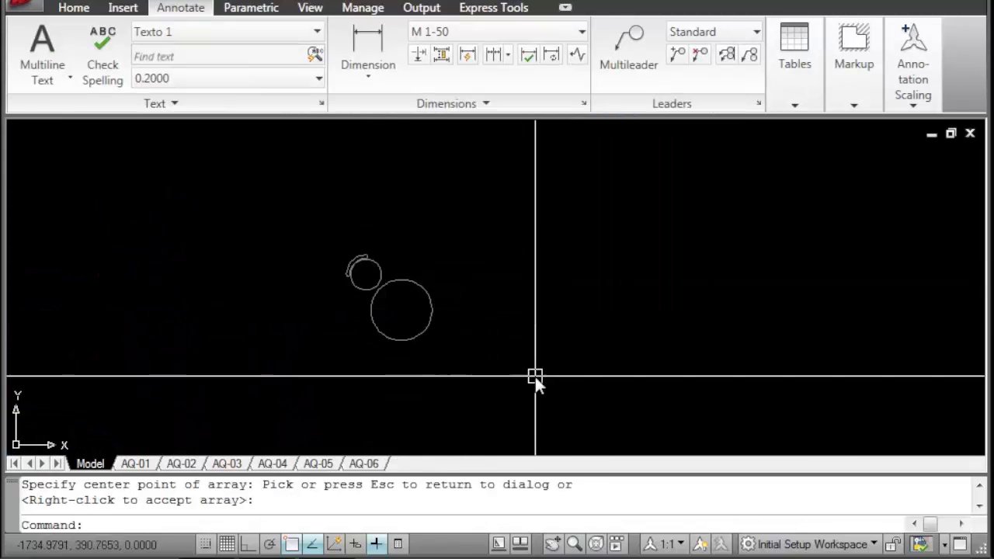
- Draw a 0.6 by 0.6 square in the empty area just above the straight grid of rectangles
mouse_move(535, 377)
middle_mouse_down()
mouse_move(535, 298)
mouse_move(409, 323)
middle_mouse_up()
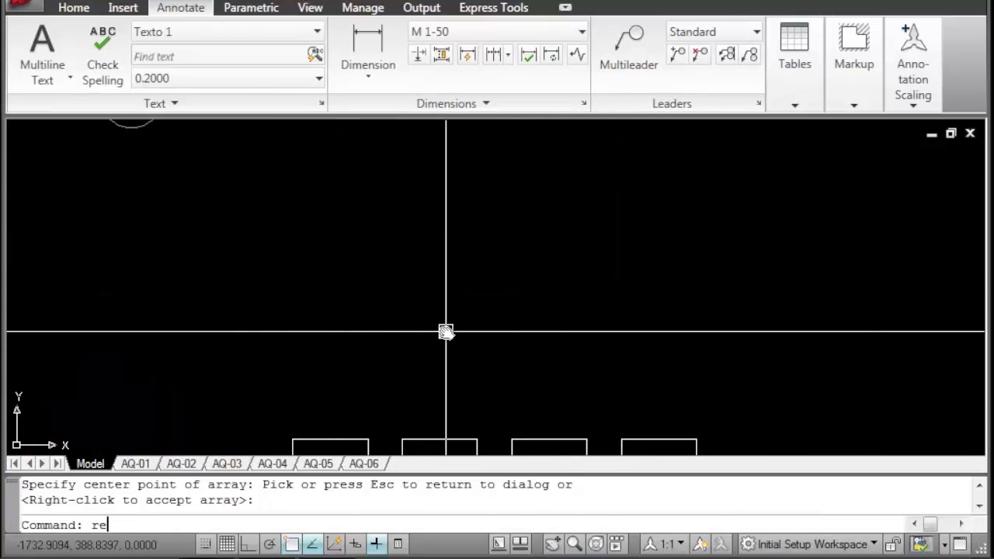
type("rec")
key("Return")
left_click(404, 389)
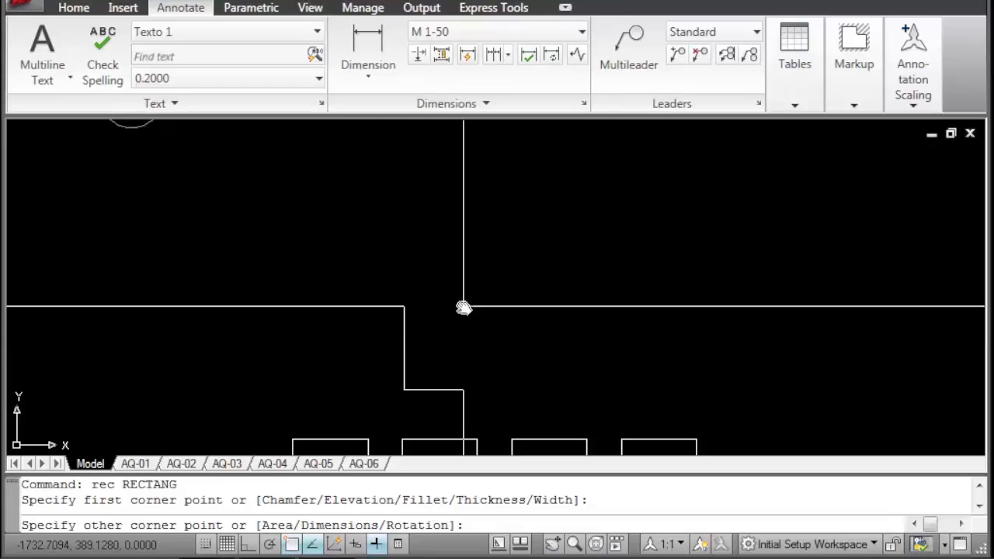
type("@.6,.6")
key("Return")
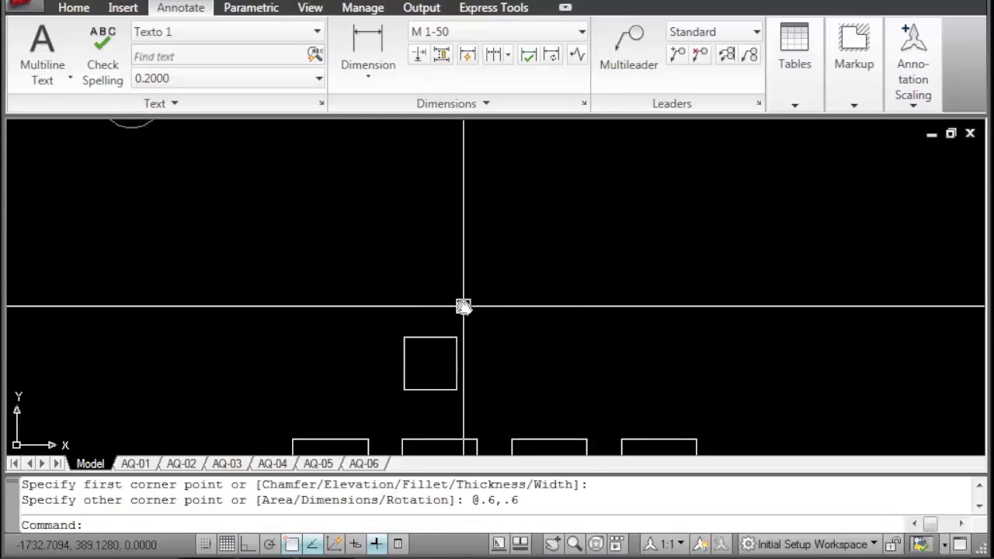
- Move the square up and to the right, farther from the grid of rectangles
key("Escape")
left_click_drag(452, 310, 421, 362)
type("m")
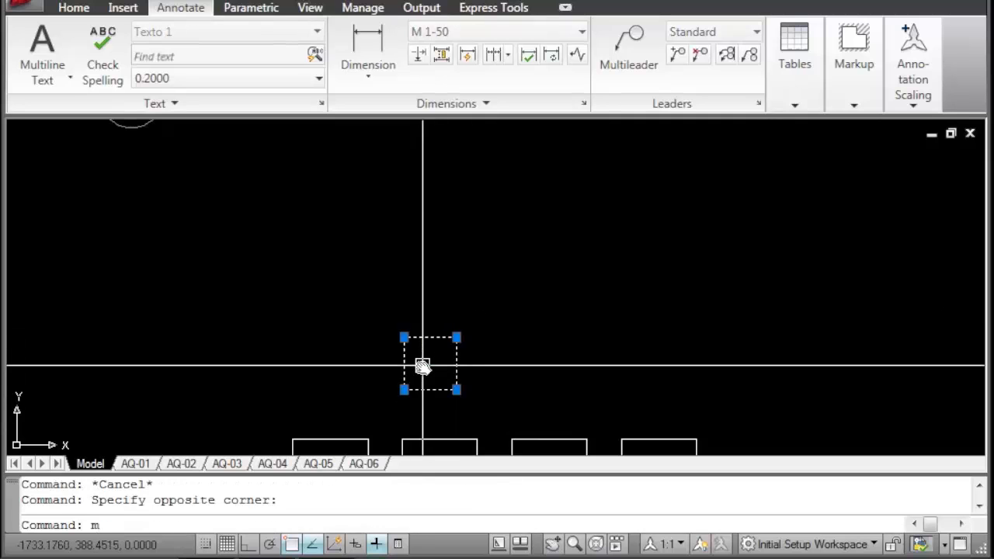
key("Return")
left_click(422, 364)
left_click(539, 202)
key("Escape")
- Start a rectangular array of the square with 15 rows and 16 columns
scroll(641, 272, "down", 4)
middle_click_drag(640, 272, 419, 413)
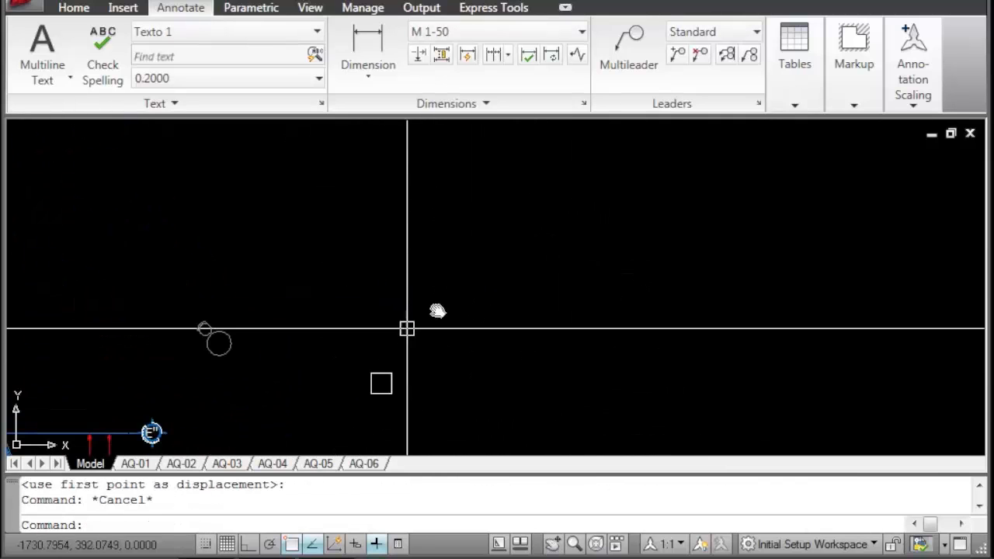
scroll(380, 384, "up", 2)
left_click(440, 360)
left_click(384, 406)
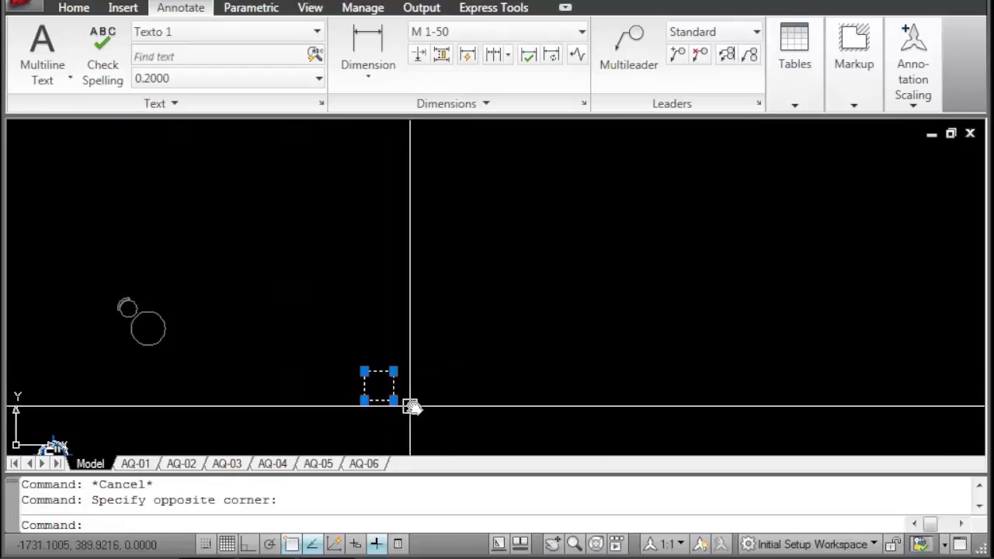
scroll(416, 394, "up", 2)
type("ar")
key("Return")
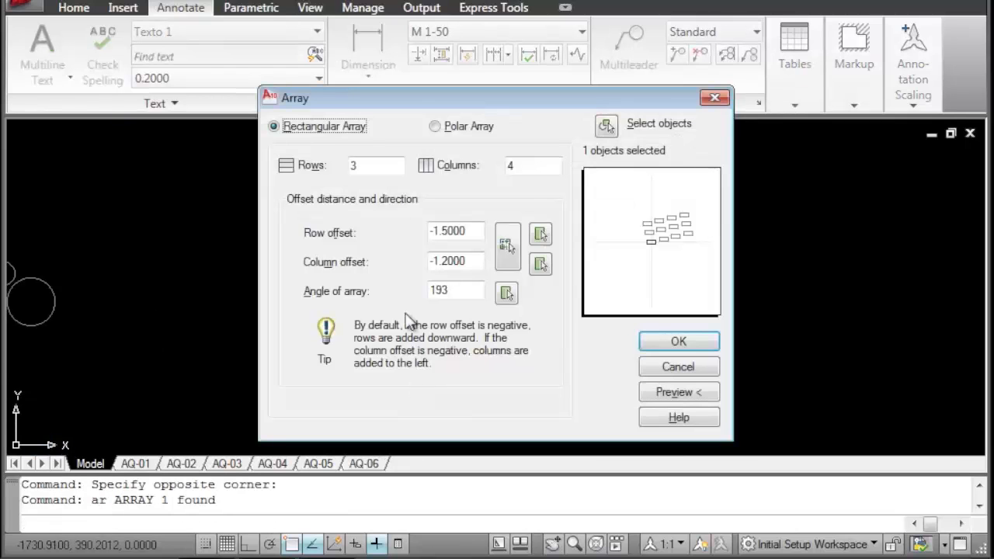
left_click_drag(372, 167, 330, 167)
type("1")
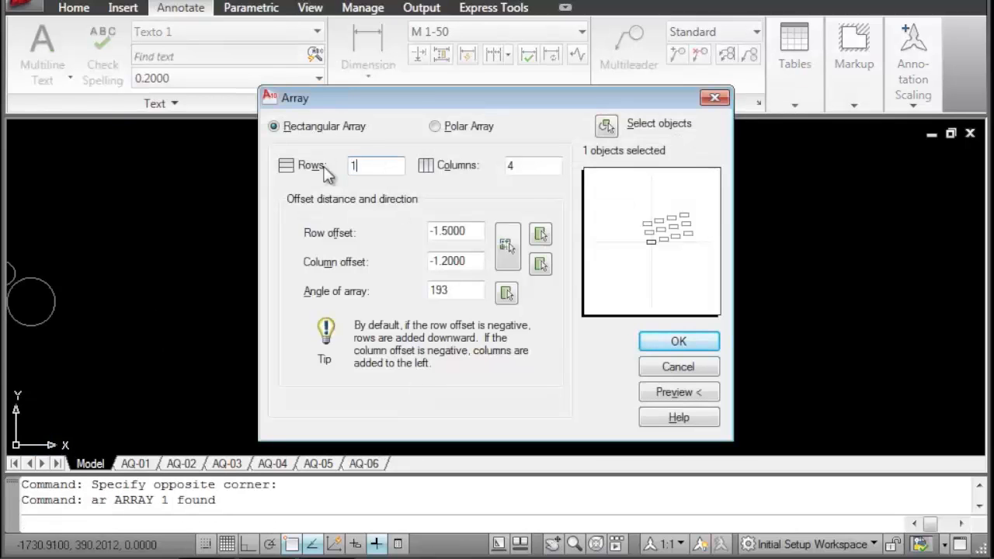
type("5")
left_click_drag(516, 166, 506, 169)
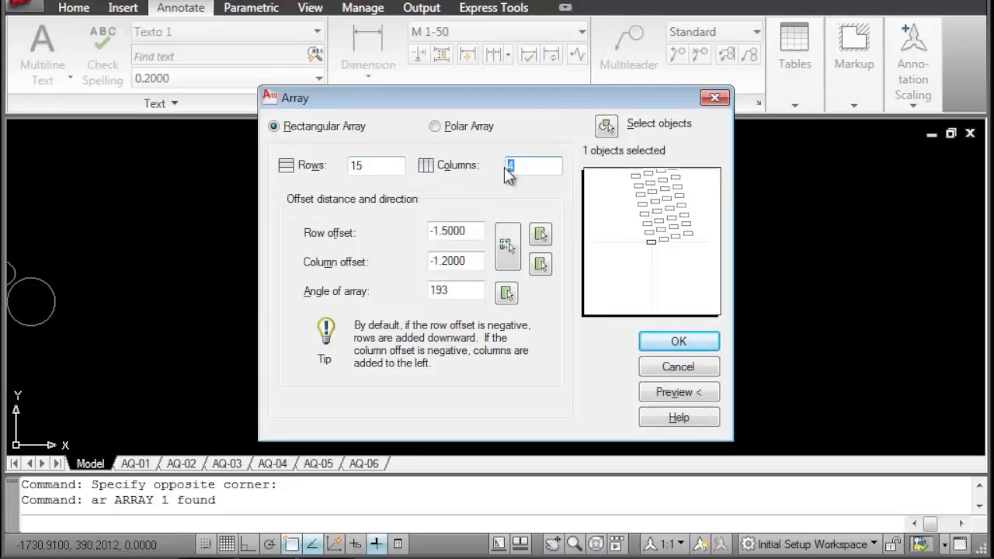
type("16")
- Set the array angle to 0 and both the row offset and the column offset to 0.75
left_click(461, 292)
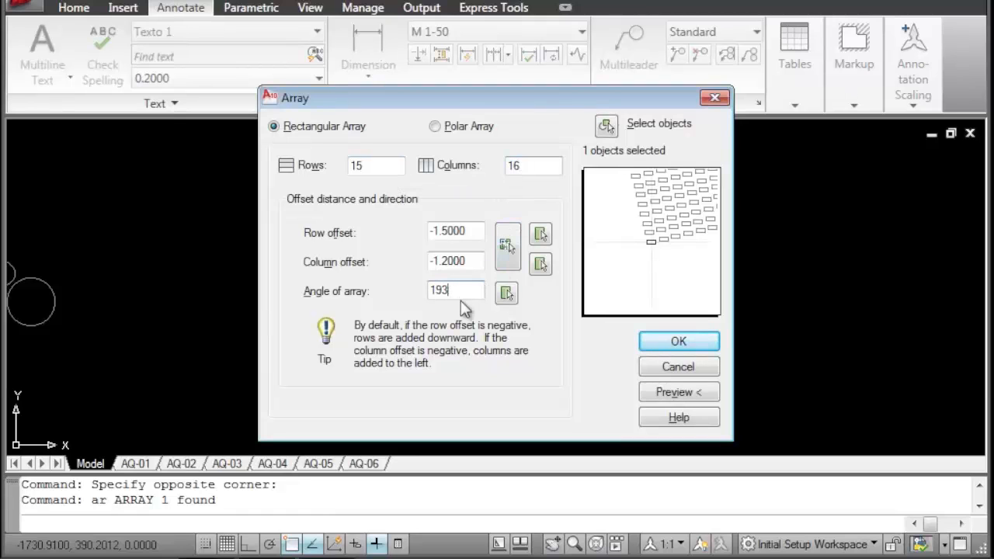
type("0")
left_click_drag(470, 231, 412, 237)
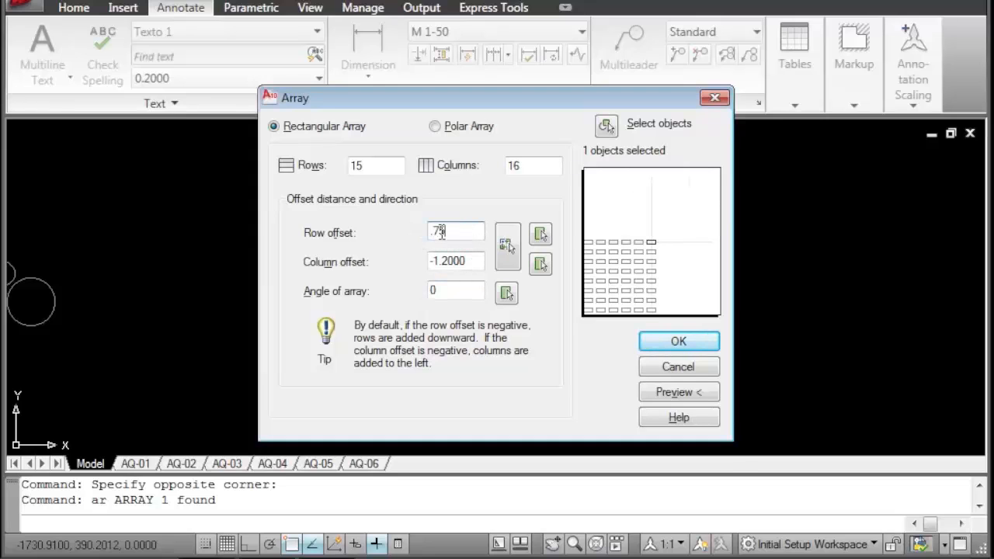
left_click_drag(471, 262, 373, 255)
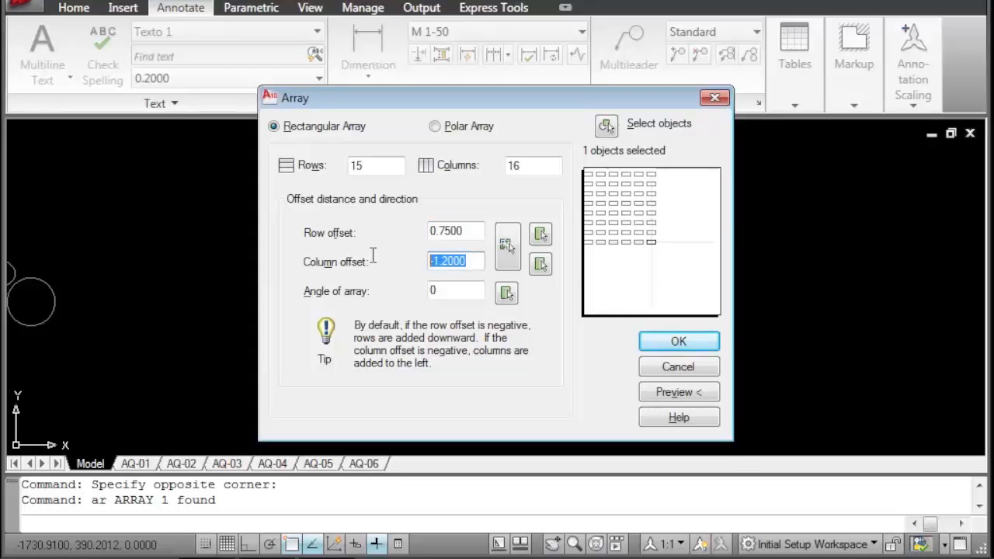
key("BackSpace")
type(".75")
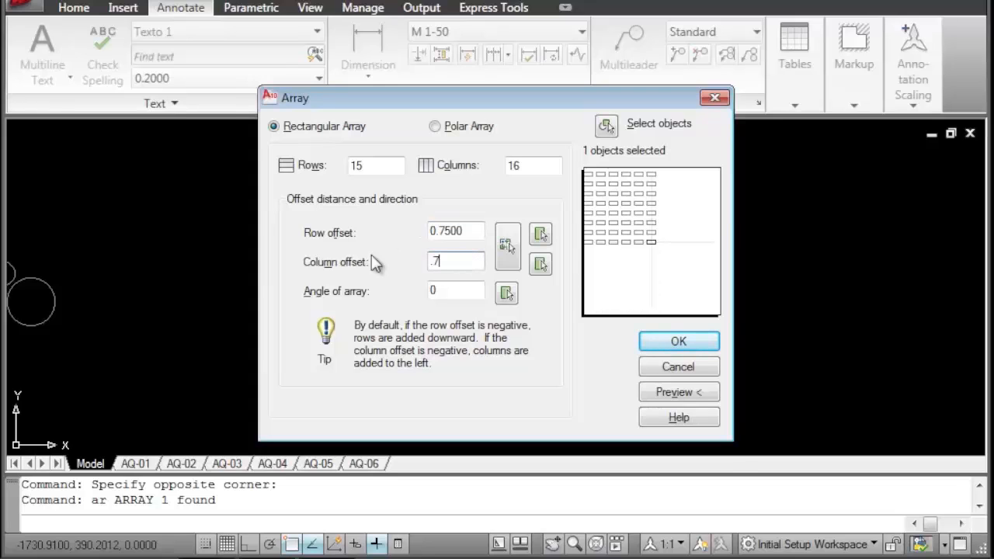
- Preview the array of squares and examine its spacing and its extent relative to the floor plan
left_click(464, 232)
left_click(693, 395)
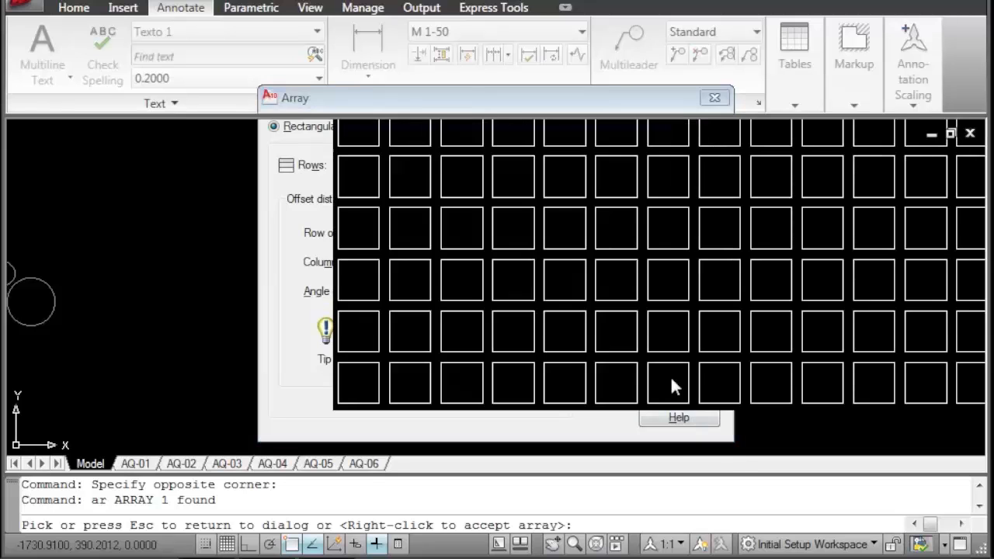
scroll(675, 324, "down", 4)
middle_click_drag(675, 324, 429, 415)
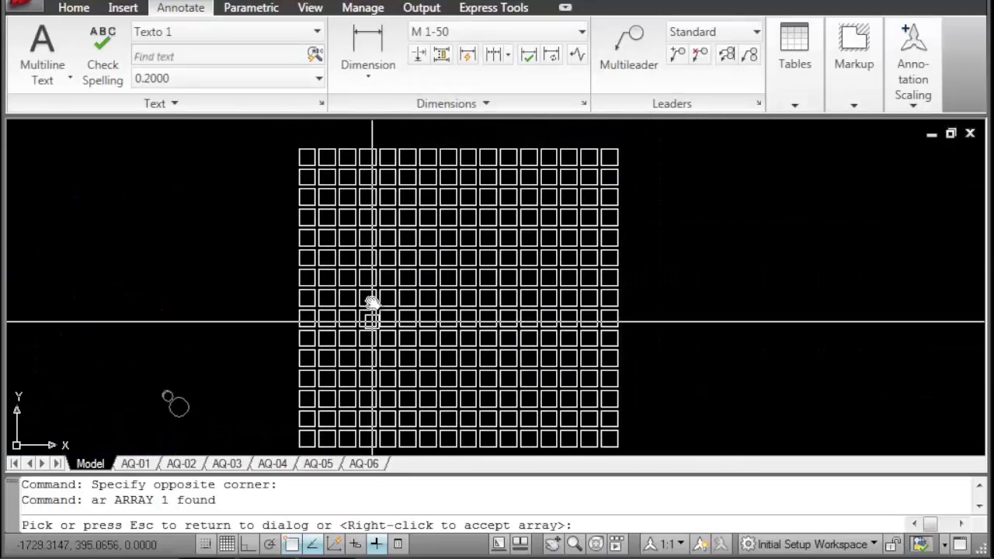
middle_click_drag(404, 377, 393, 357)
scroll(366, 394, "up", 5)
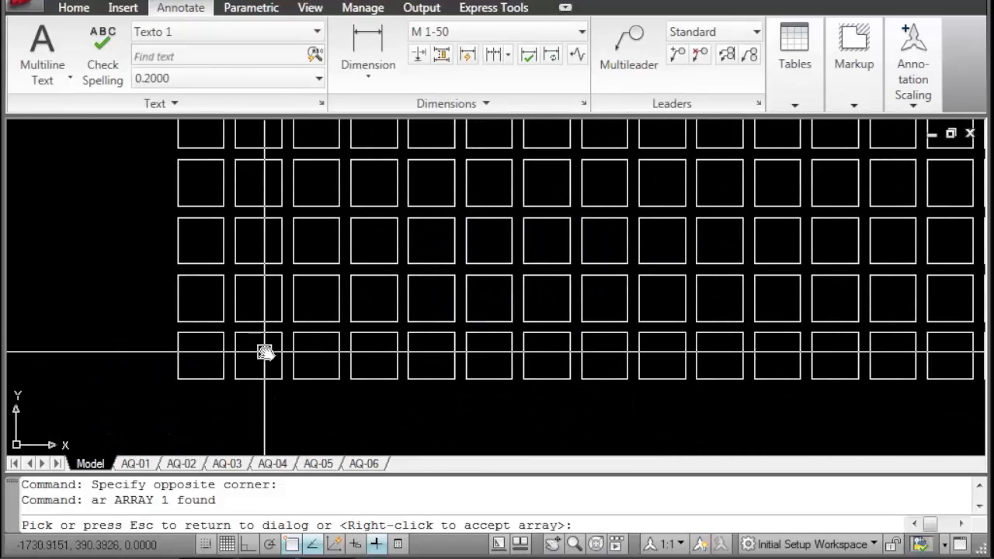
scroll(312, 347, "down", 2)
mouse_move(317, 349)
middle_mouse_down()
mouse_move(318, 379)
mouse_move(425, 365)
mouse_move(583, 362)
middle_mouse_up()
scroll(353, 376, "down", 2)
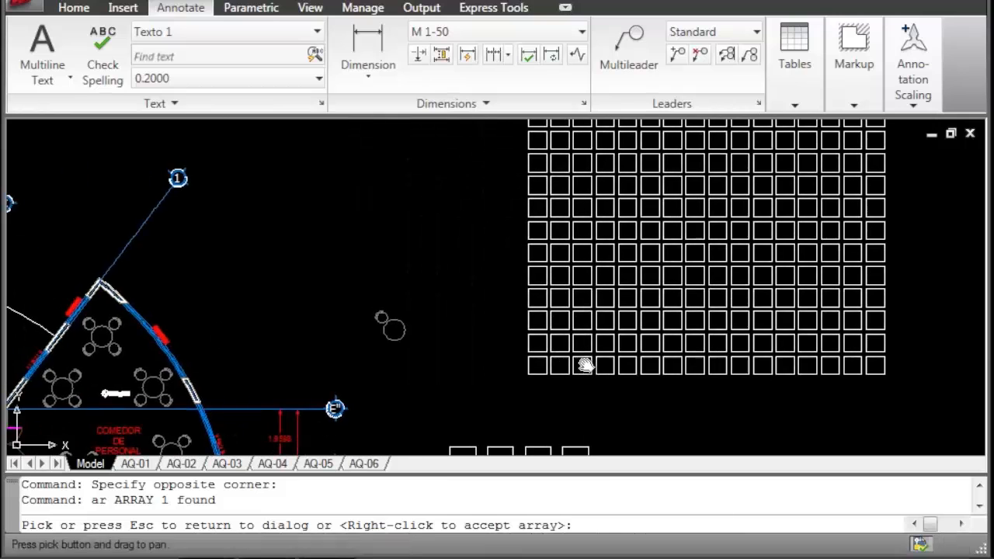
middle_click_drag(503, 298, 510, 301)
key("Escape")
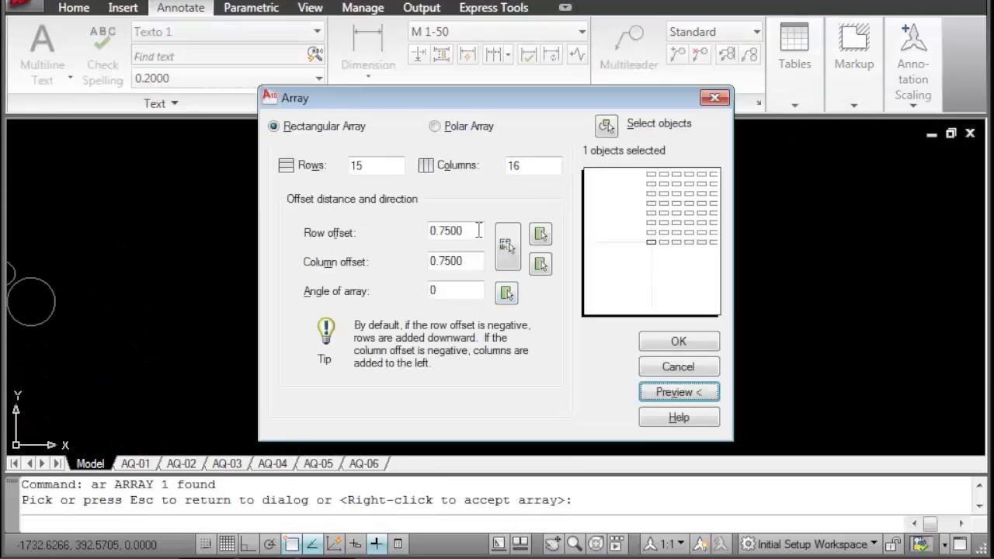
- Reverse the column direction with a column offset of -0.75, preview it and create the array
left_click(436, 261)
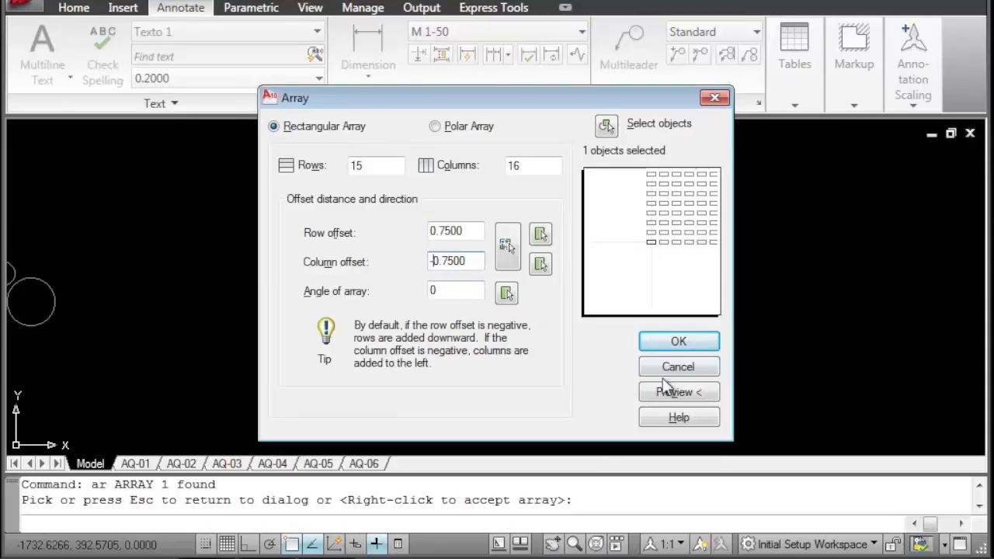
left_click(678, 392)
scroll(758, 361, "down", 2)
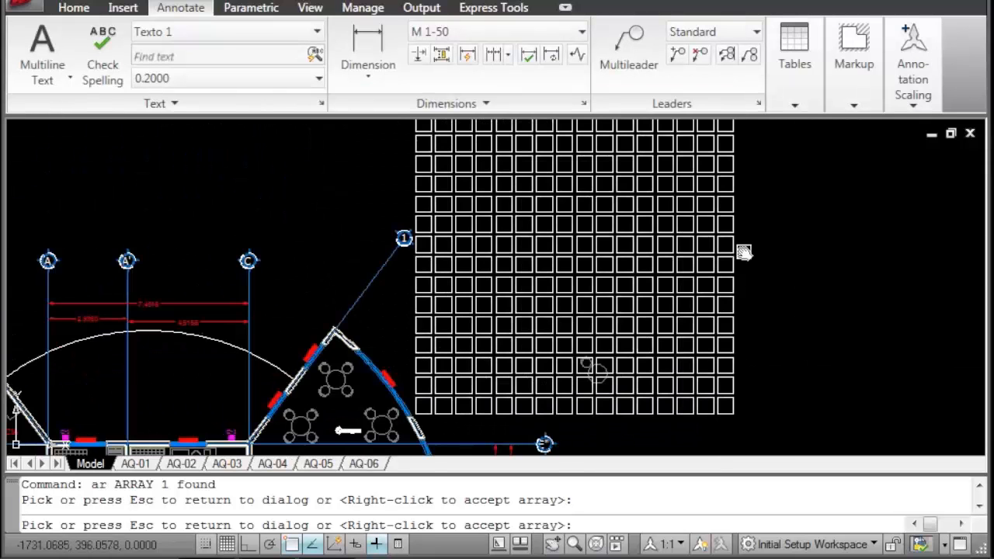
middle_click_drag(705, 326, 508, 283)
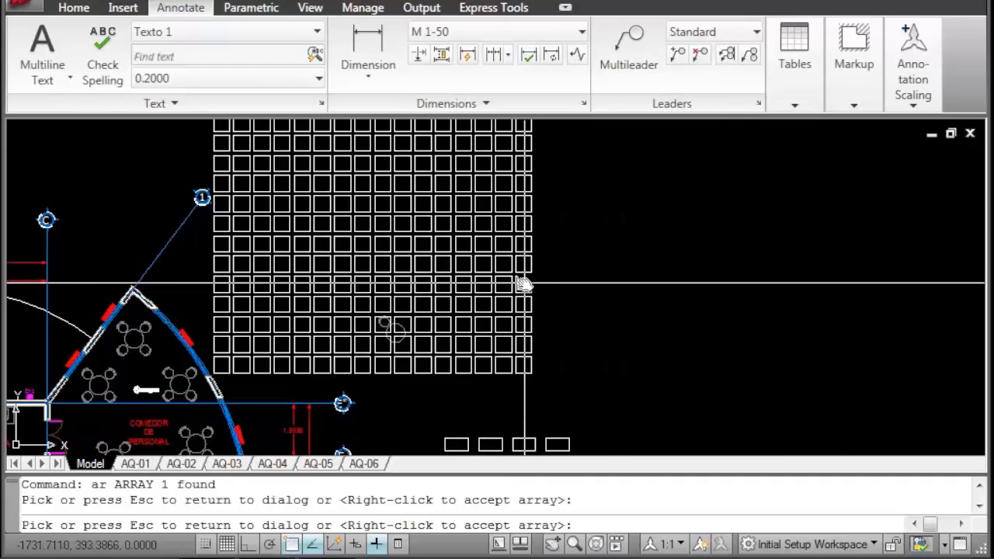
key("Escape")
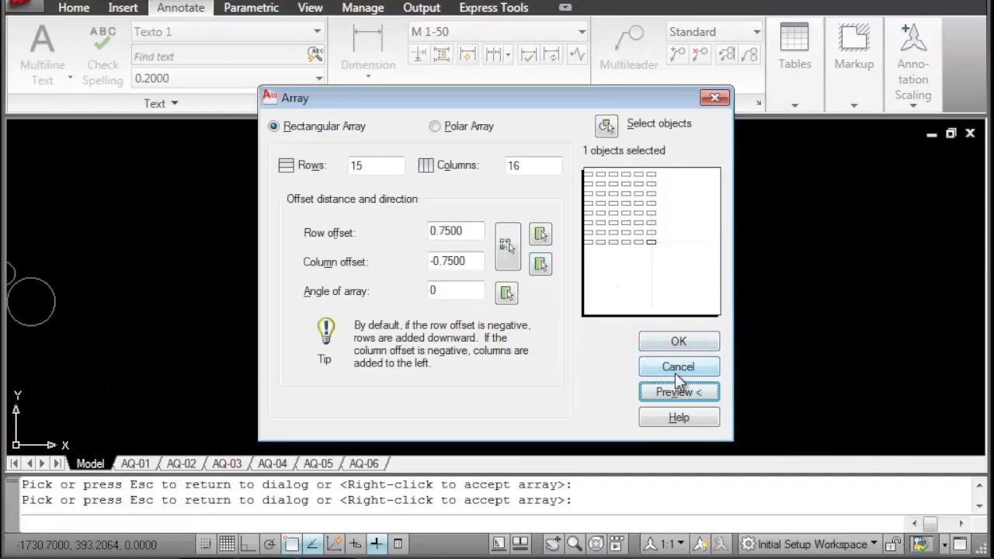
left_click(664, 342)
scroll(622, 263, "down", 5)
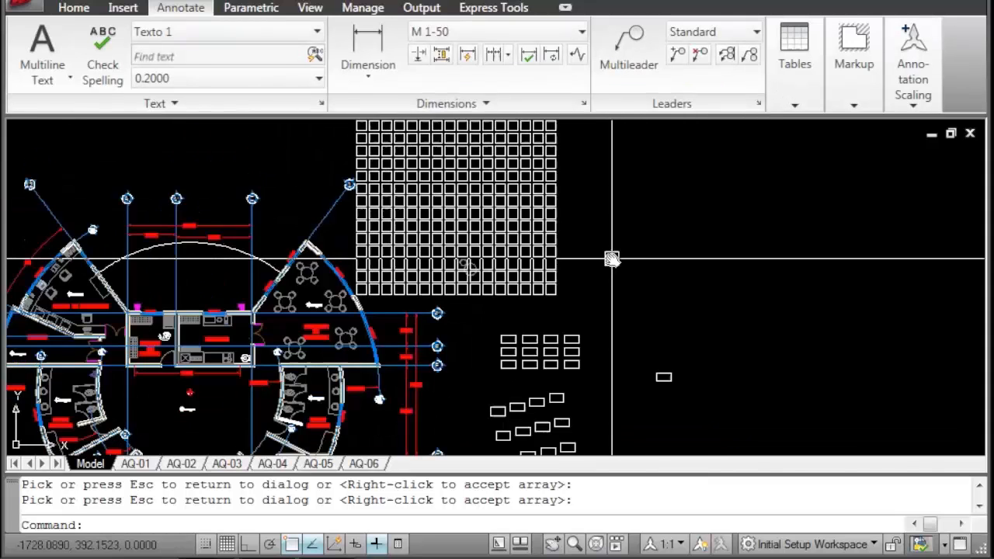
mouse_move(611, 259)
middle_mouse_down()
mouse_move(548, 339)
mouse_move(472, 240)
mouse_move(355, 226)
middle_mouse_up()
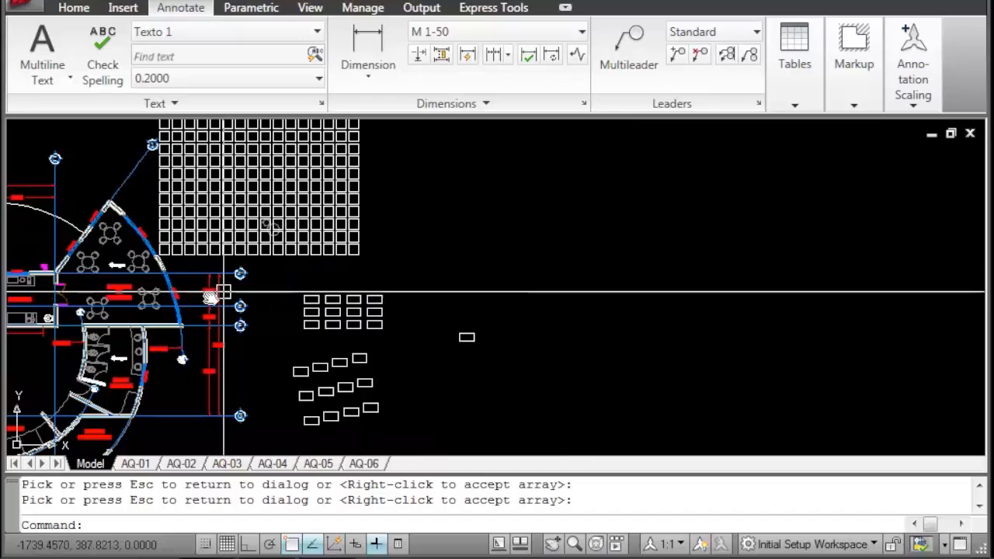
middle_click_drag(222, 300, 452, 306)
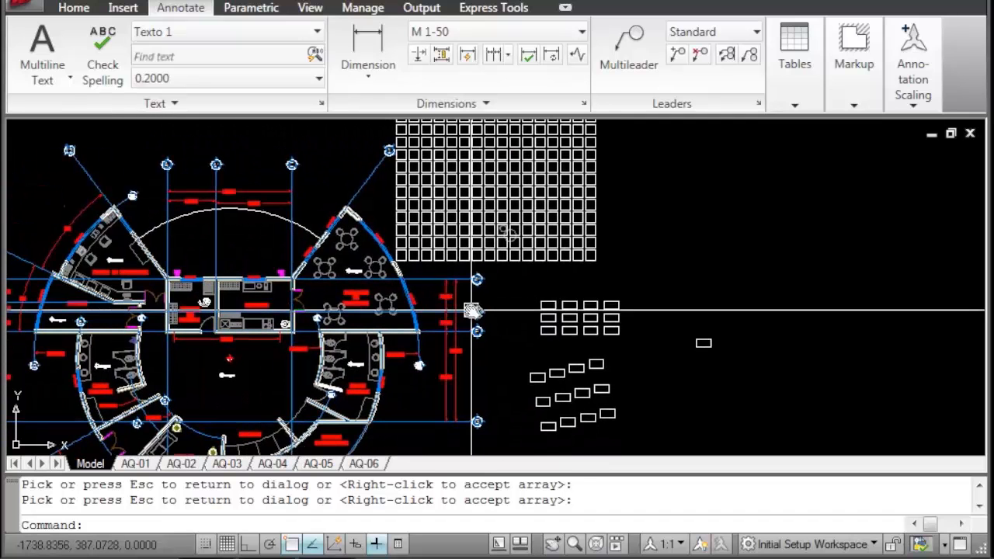
scroll(578, 318, "up", 2)
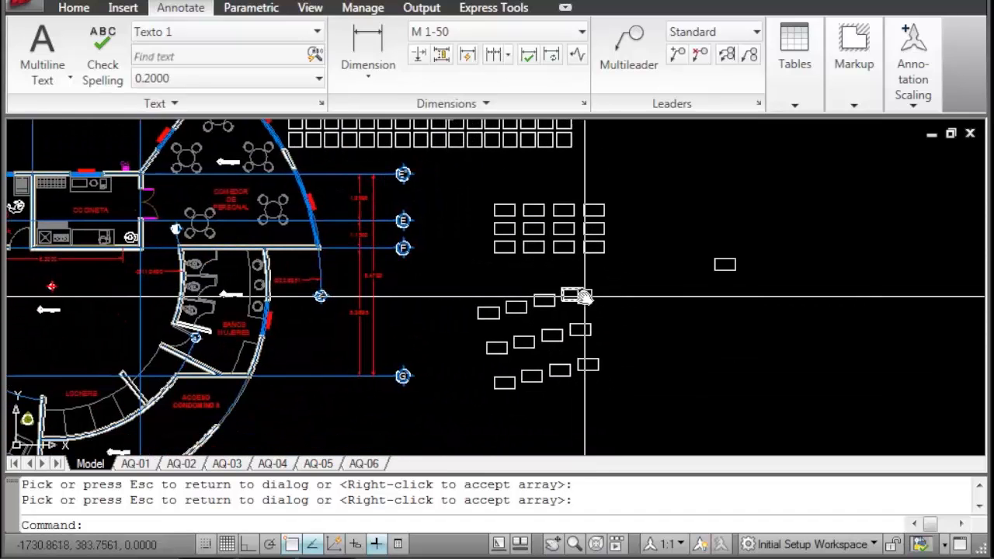